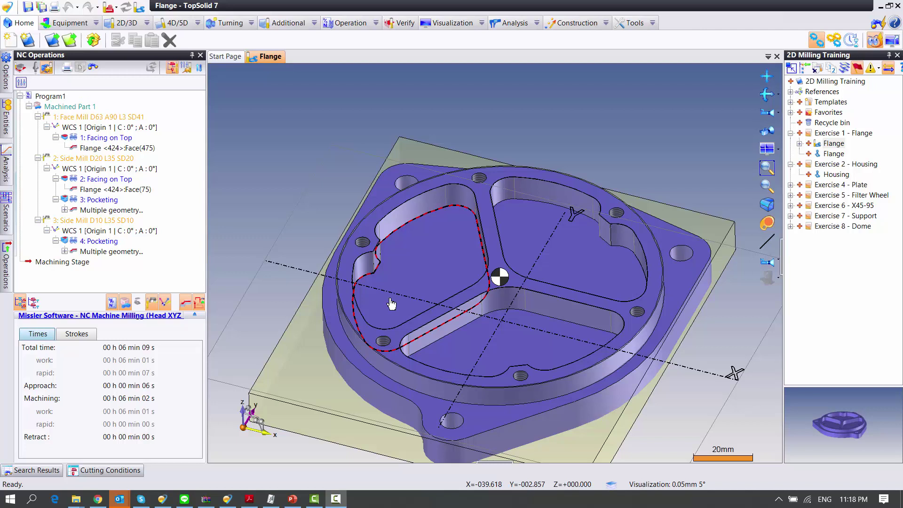
Step: Orbit and zoom the flange to a near top-down view of its pockets
middle_click_drag(430, 186, 439, 177)
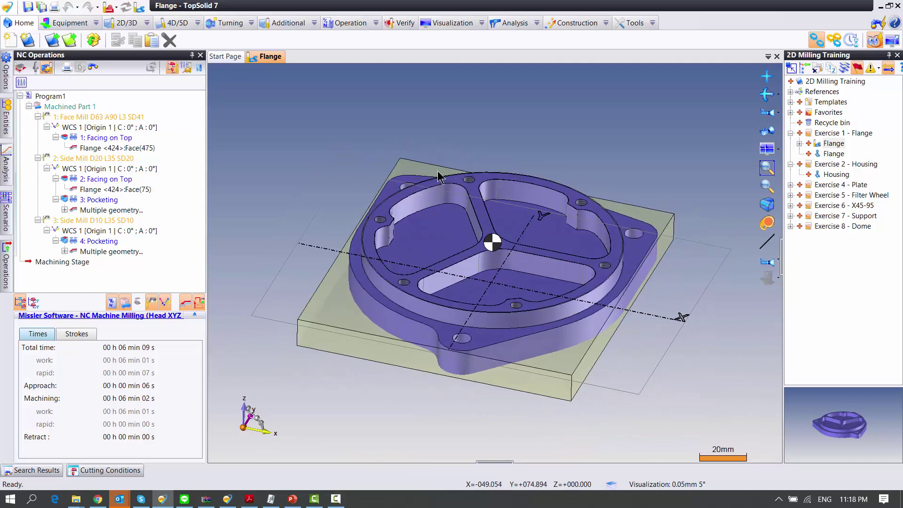
scroll(439, 178, "up", 3)
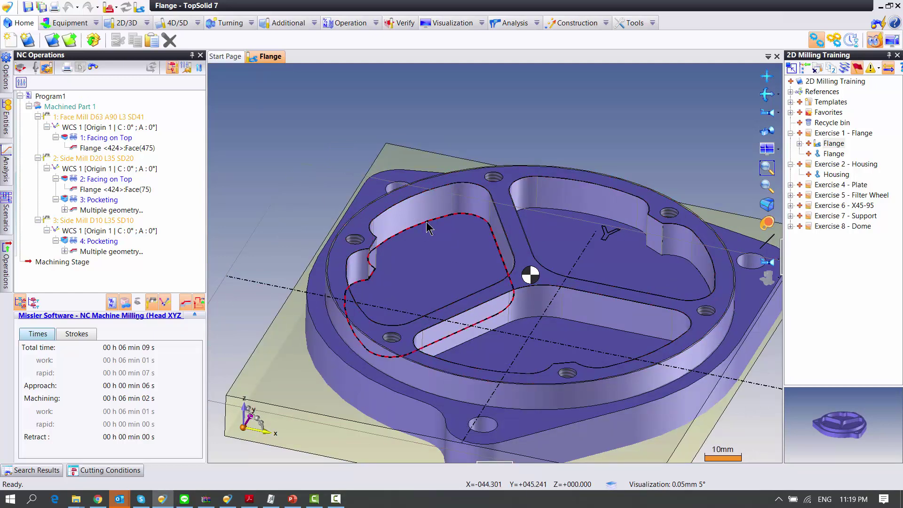
scroll(475, 309, "down", 2)
middle_click_drag(475, 309, 476, 389)
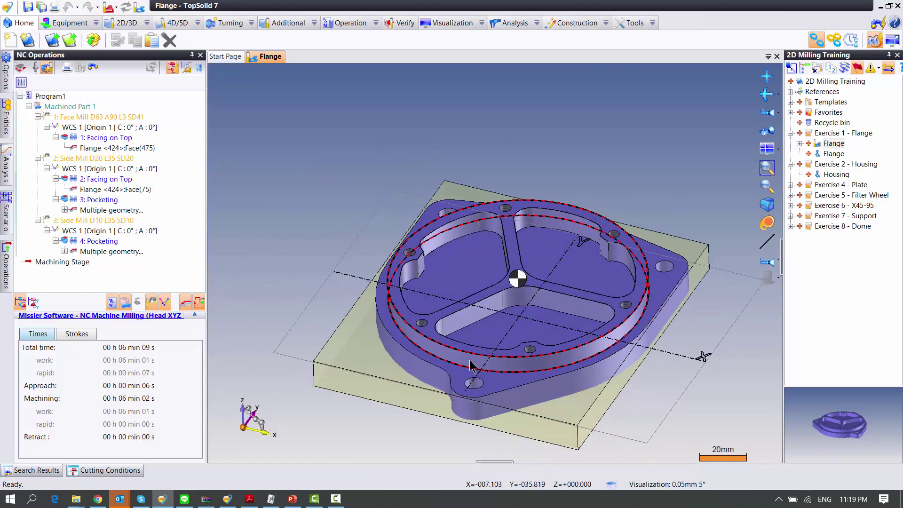
scroll(559, 320, "up", 2)
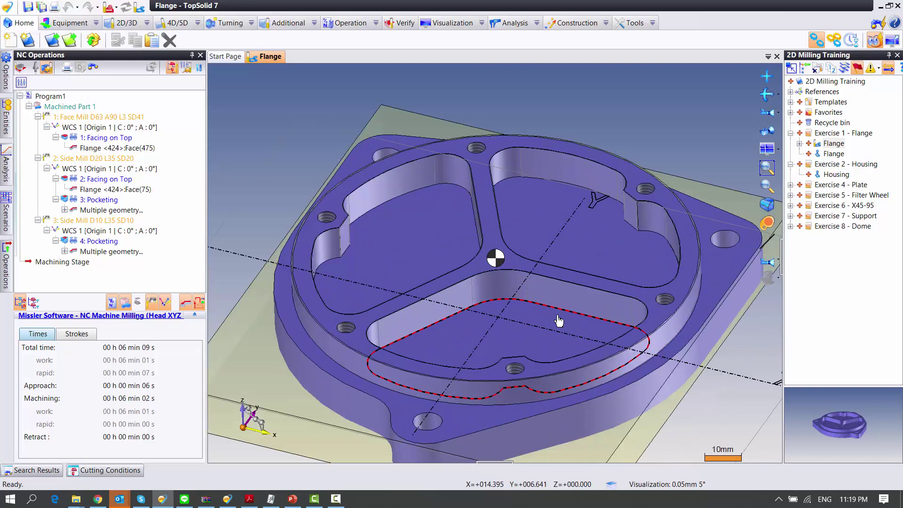
scroll(559, 319, "down", 2)
middle_click_drag(559, 317, 563, 318)
scroll(564, 320, "up", 2)
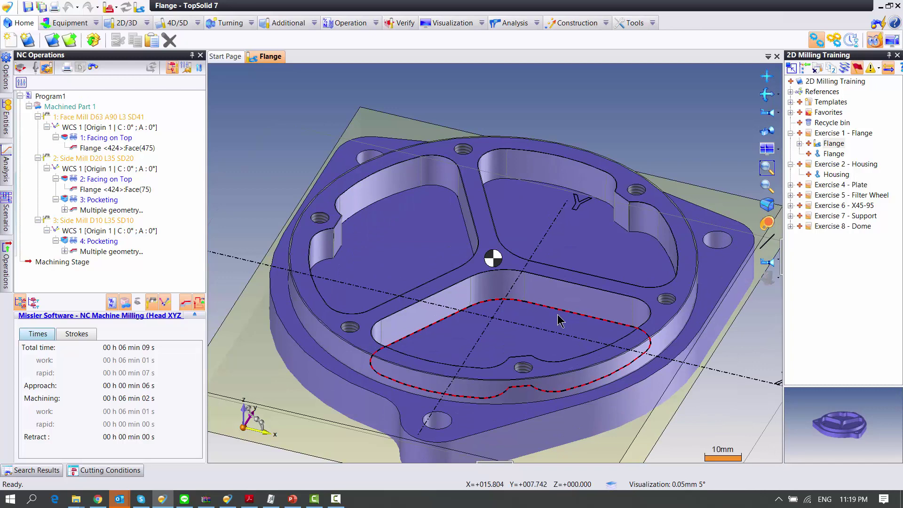
middle_click_drag(560, 320, 571, 318)
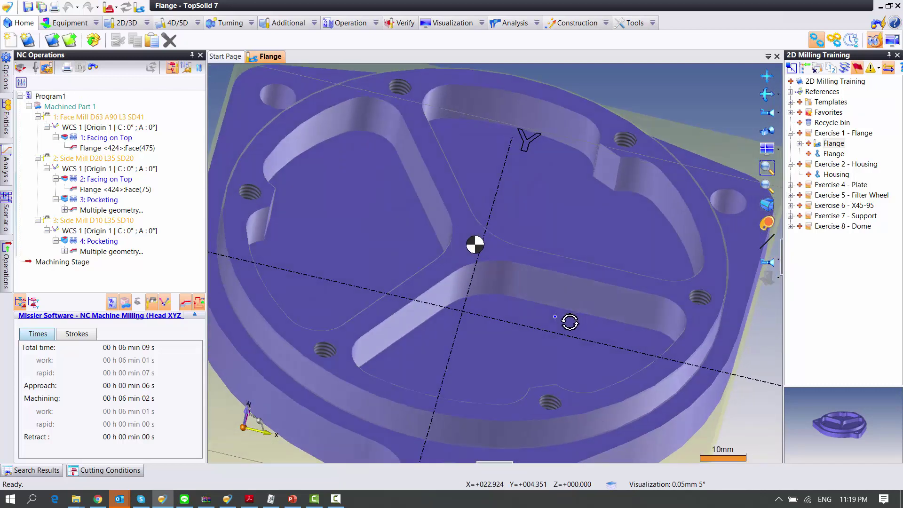
scroll(571, 324, "down", 2)
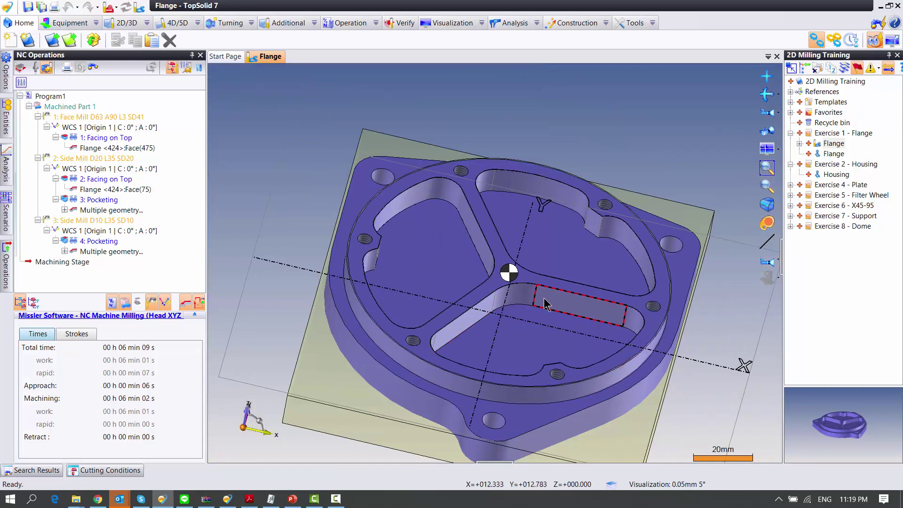
Step: Select the rib face and the two pocket wall faces and start a 2D Side Milling
left_click(478, 250)
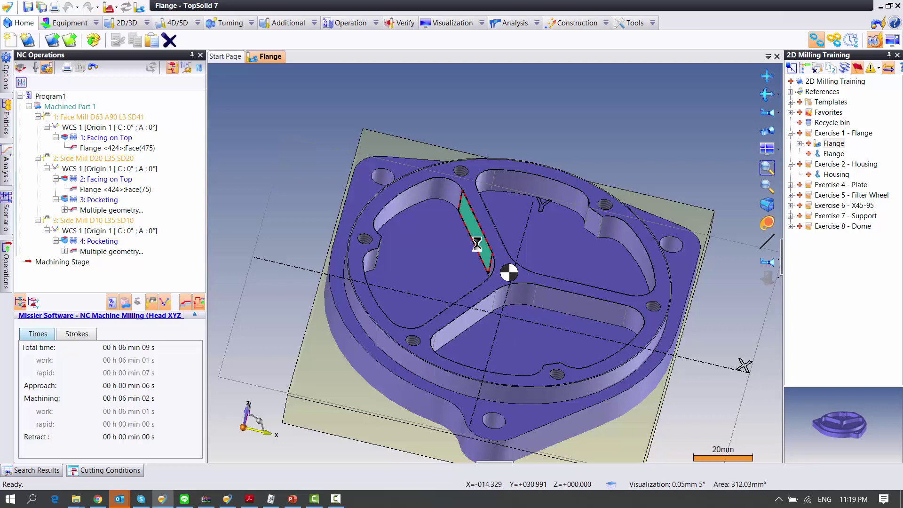
left_click(548, 197)
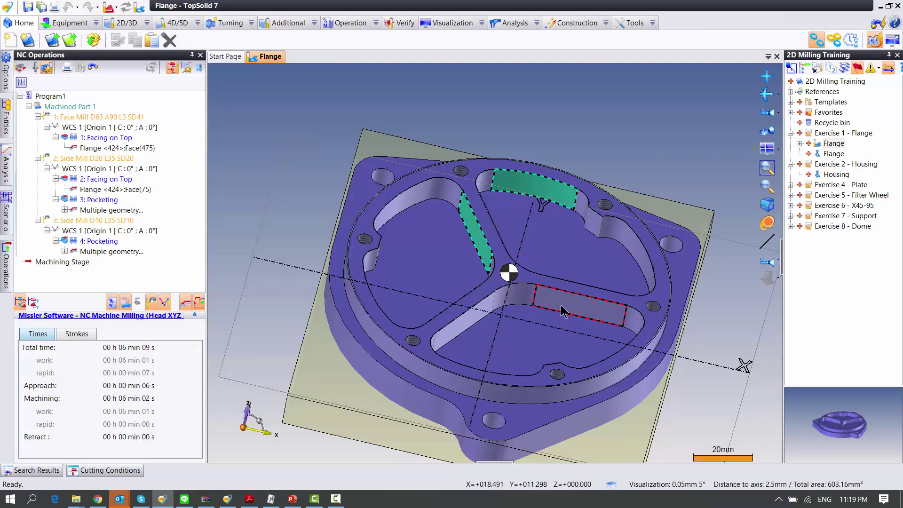
left_click(546, 304)
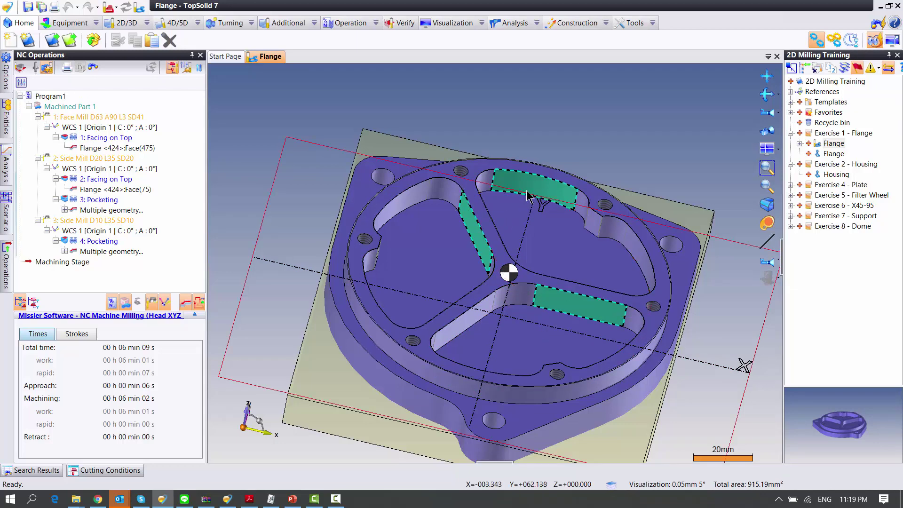
right_click(561, 311)
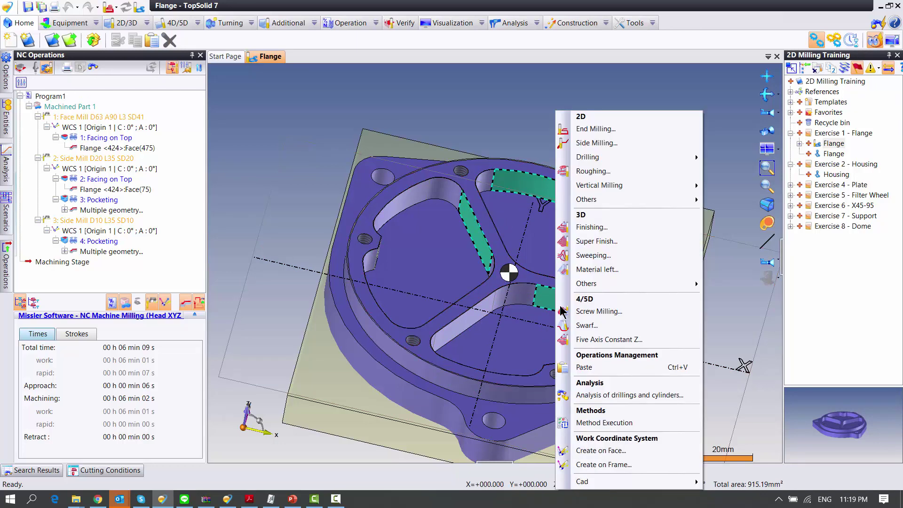
left_click(593, 143)
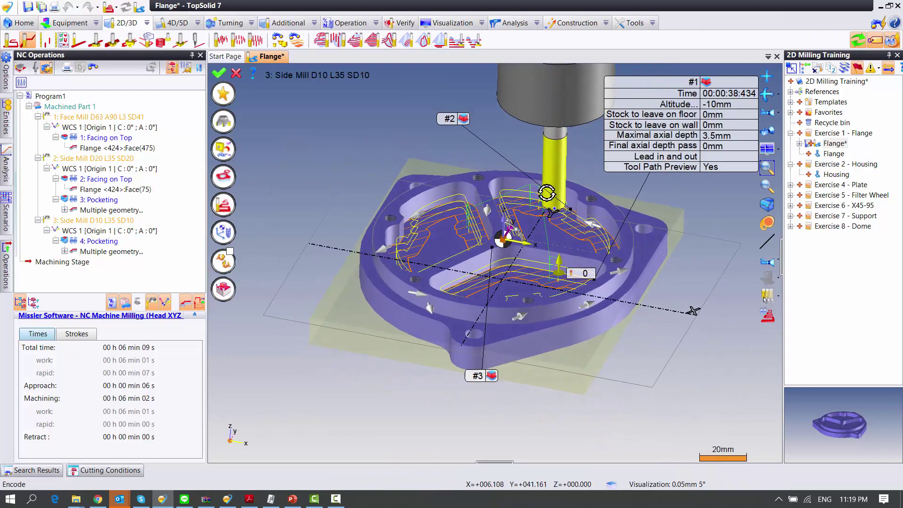
Step: Replace the Me.ToolLength*0.1 maximal axial depth with 100mm for a single pass
scroll(575, 278, "up", 1)
scroll(573, 273, "up", 1)
scroll(572, 266, "up", 1)
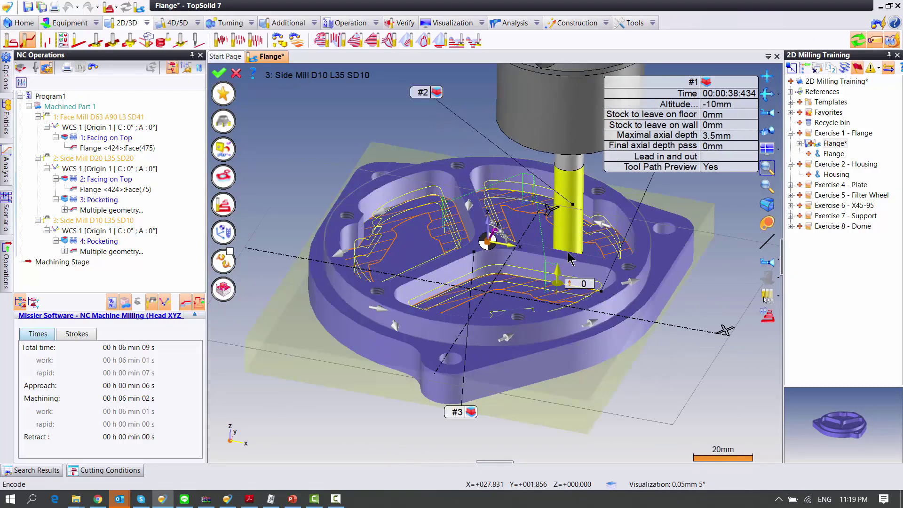
scroll(570, 259, "up", 1)
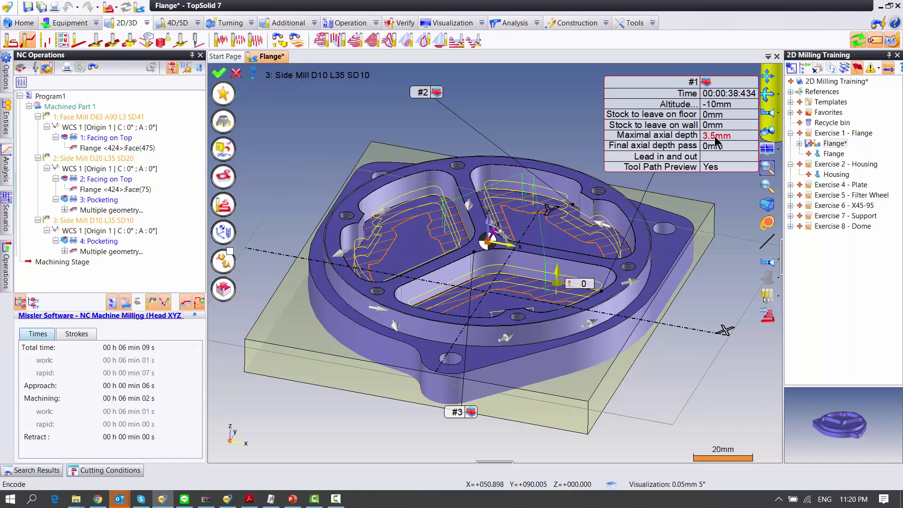
left_click(715, 136)
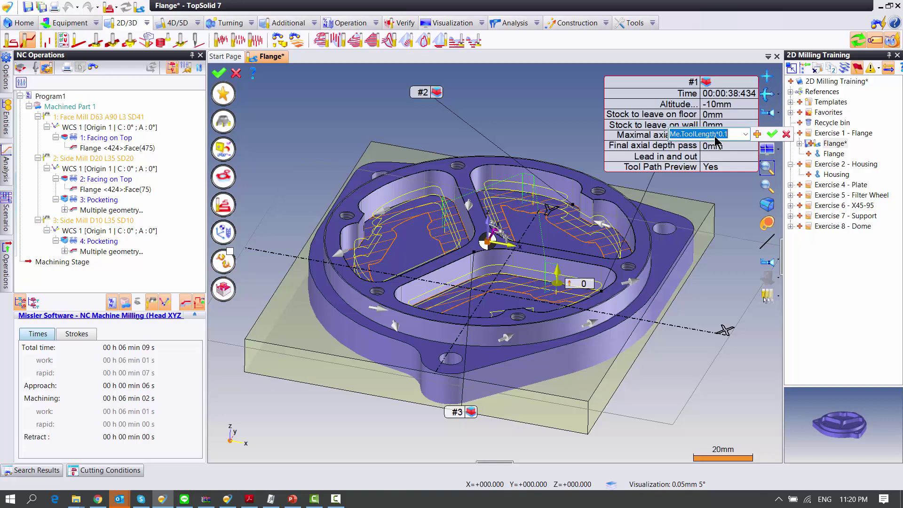
type("100")
key("Return")
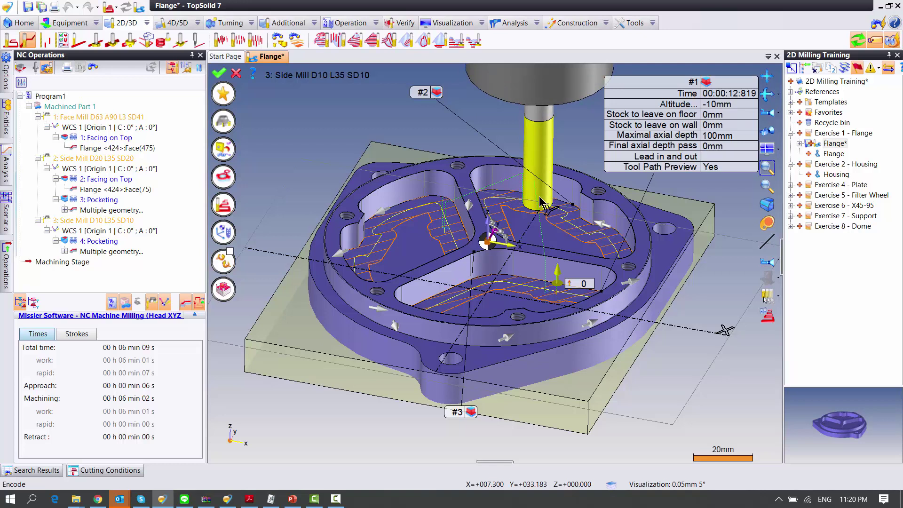
Step: Validate the side milling so it joins the program as operation 5
right_click(417, 121)
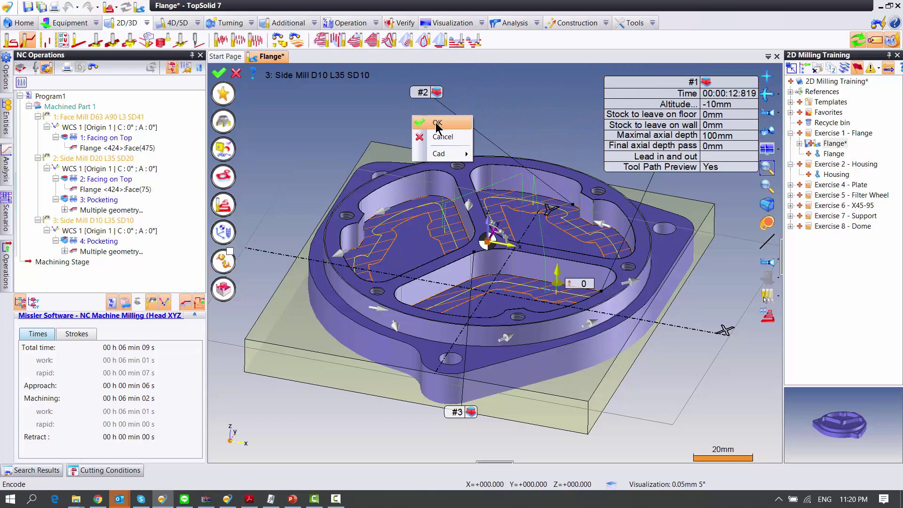
left_click(436, 123)
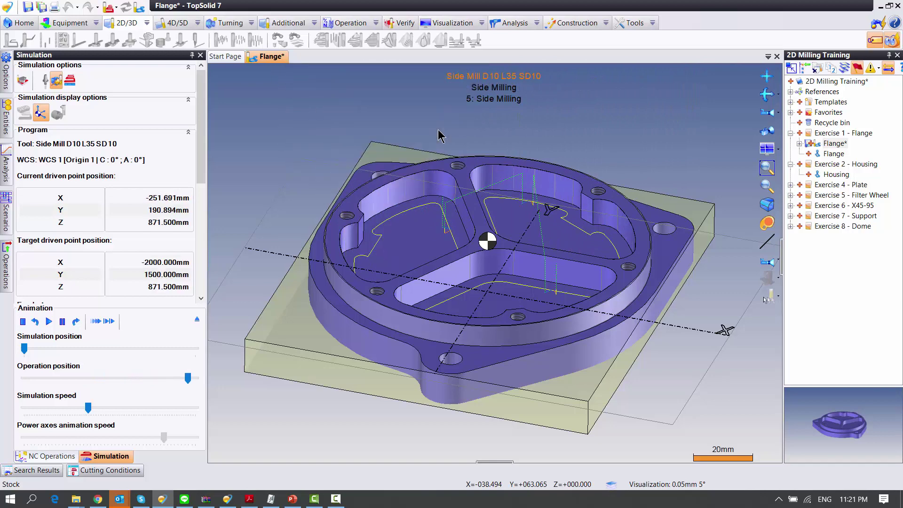
scroll(518, 189, "up", 2)
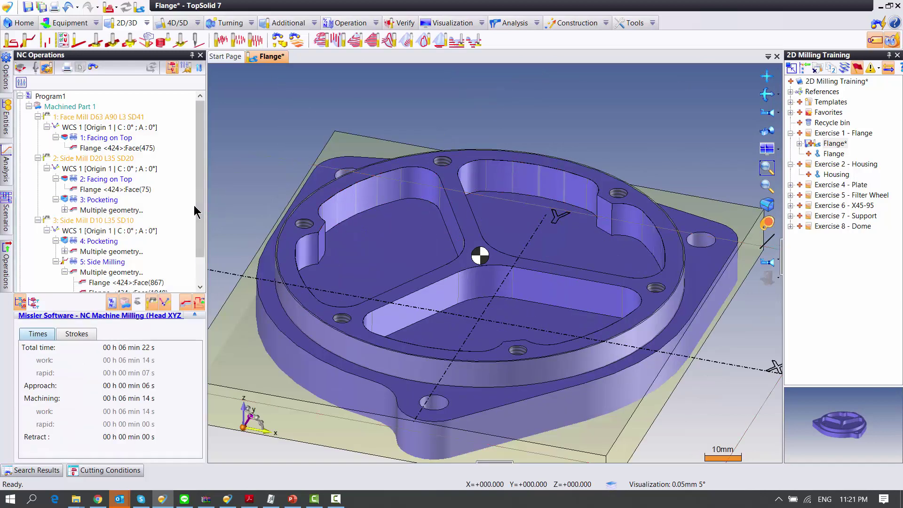
scroll(200, 244, "down", 1)
scroll(200, 244, "down", 1)
Step: Select 5: Side Milling and reopen it for editing
left_click(77, 233)
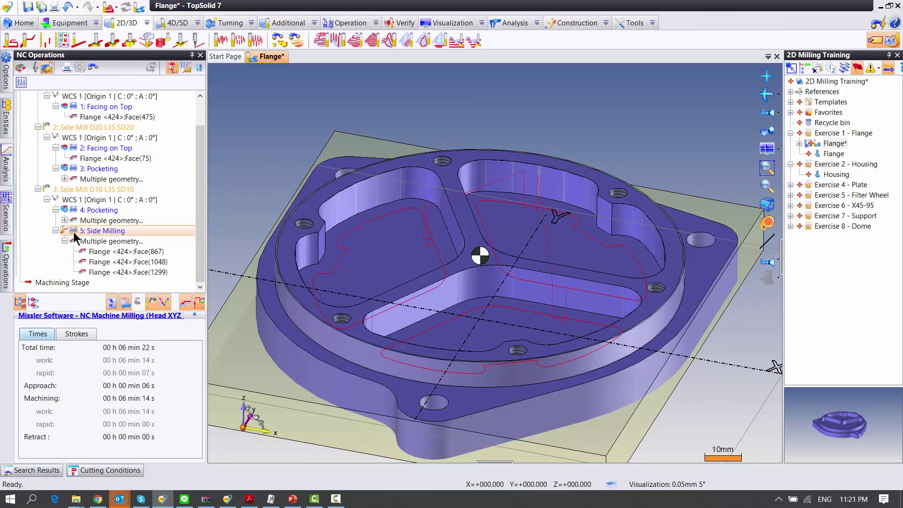
mouse_move(413, 254)
middle_mouse_down()
mouse_move(445, 265)
mouse_move(430, 248)
middle_mouse_up()
scroll(432, 247, "up", 3)
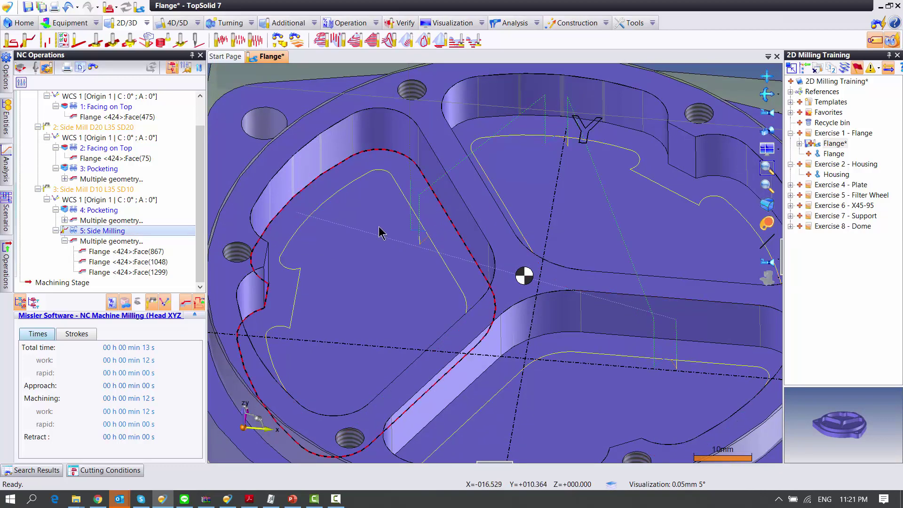
double_click(122, 232)
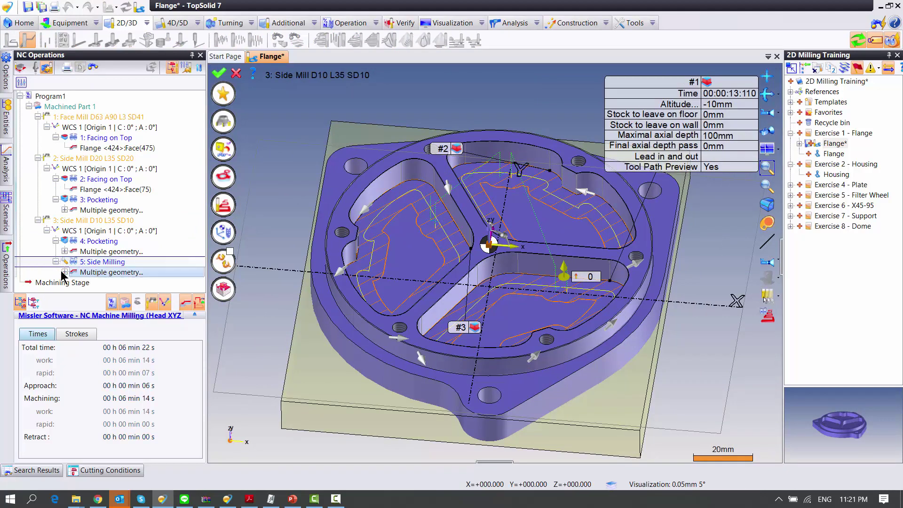
Step: Expand the side milling's geometry list and open the settings of Face(1048)
left_click(65, 272)
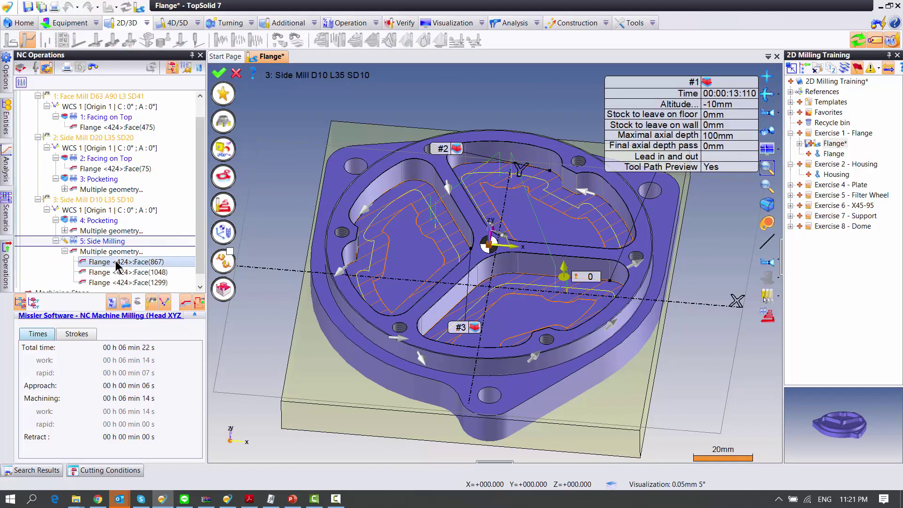
left_click(118, 273)
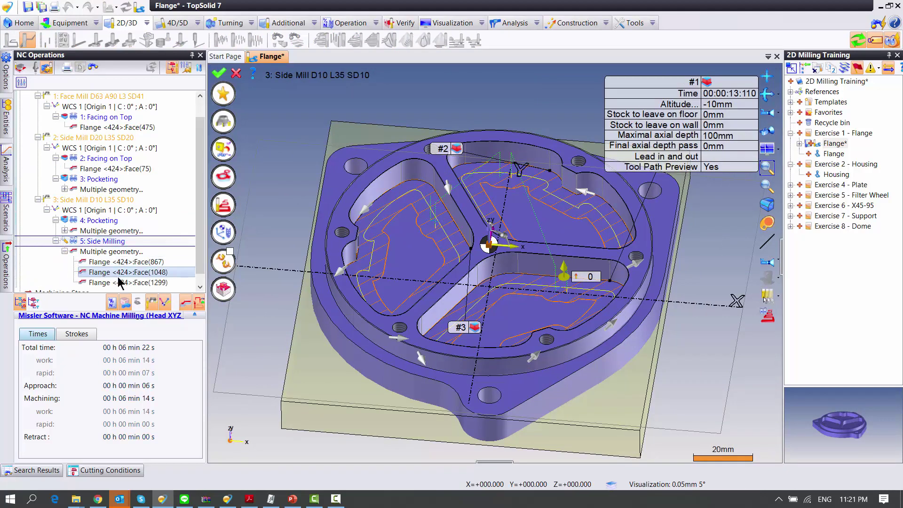
left_click(223, 177)
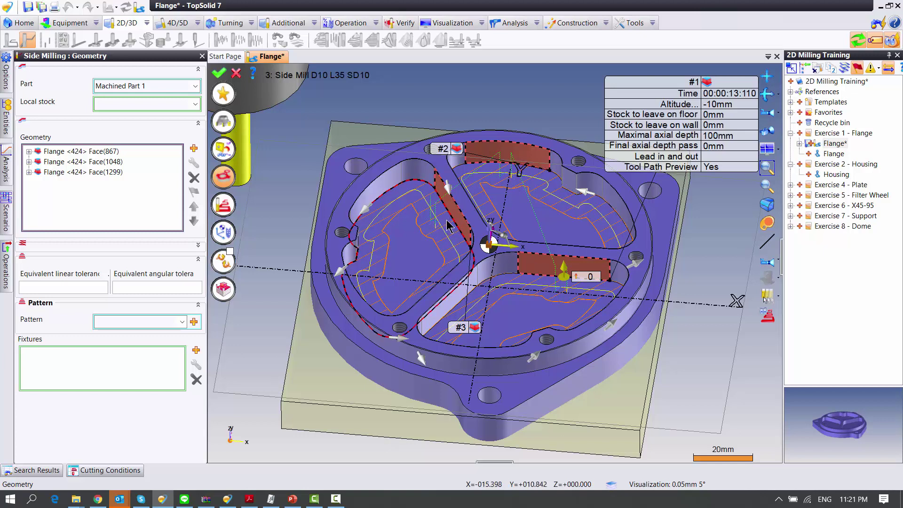
scroll(449, 222, "up", 3)
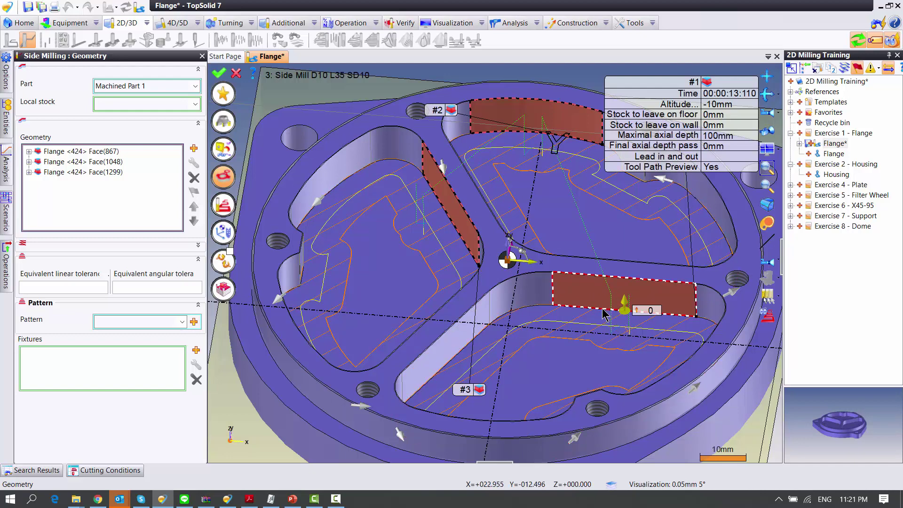
Step: Review Face(867)'s lead in and out points, then cancel the Side Milling edits
left_click(29, 151)
left_click(65, 173)
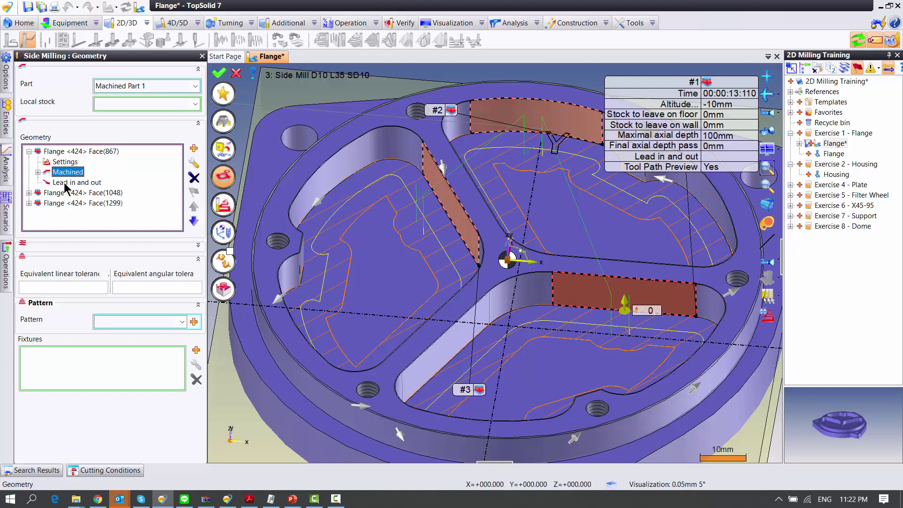
left_click(68, 183)
left_click(59, 153)
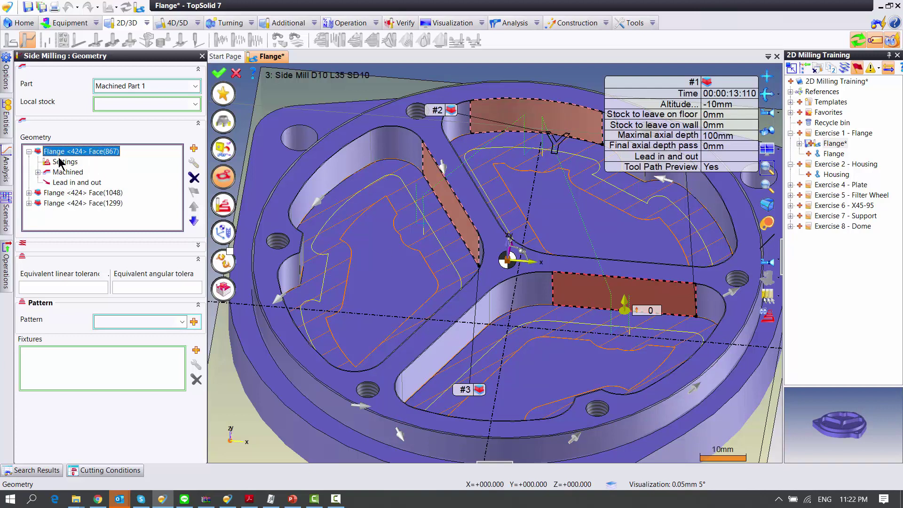
left_click(69, 183)
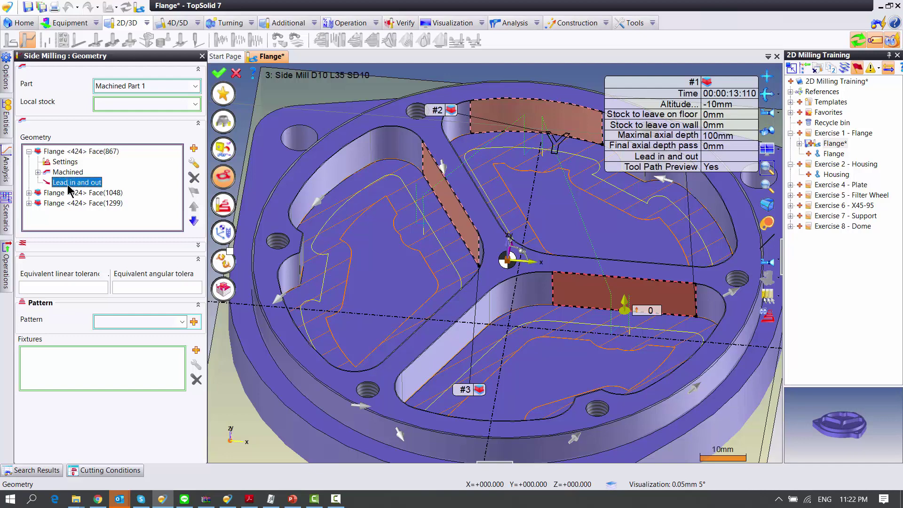
double_click(69, 188)
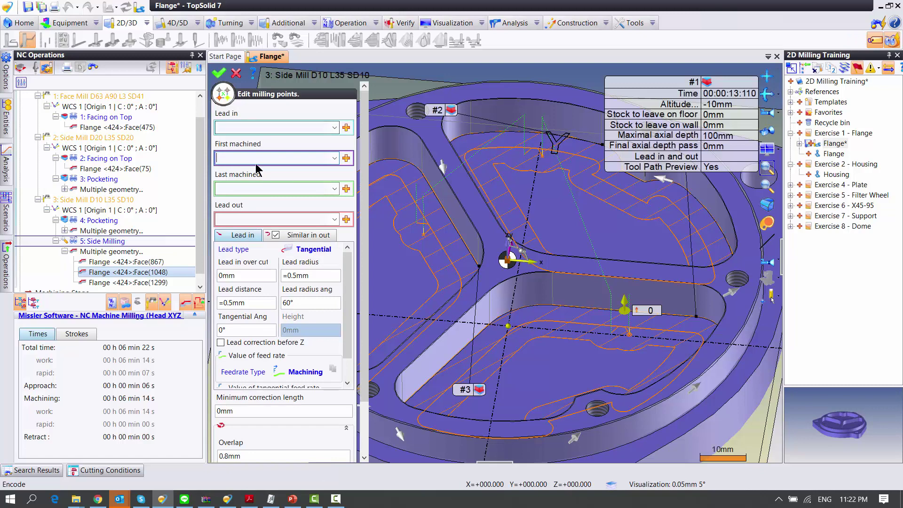
left_click(236, 73)
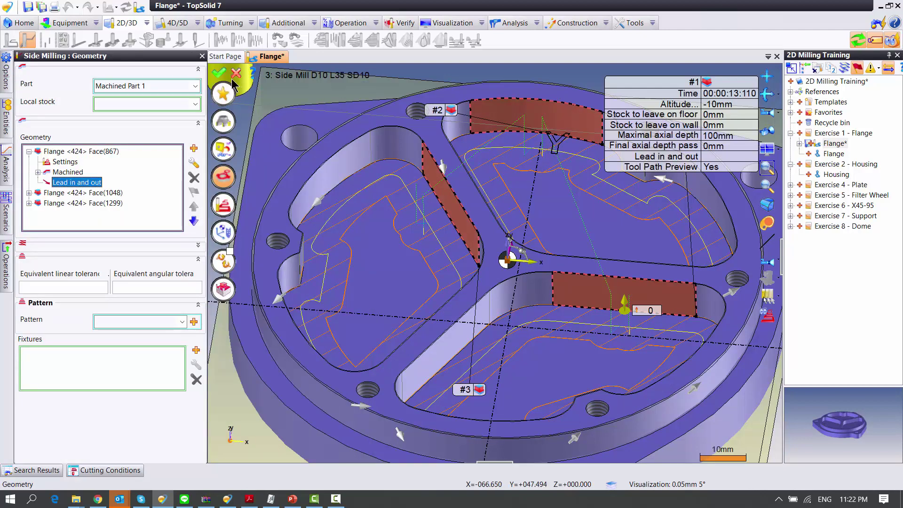
left_click(236, 74)
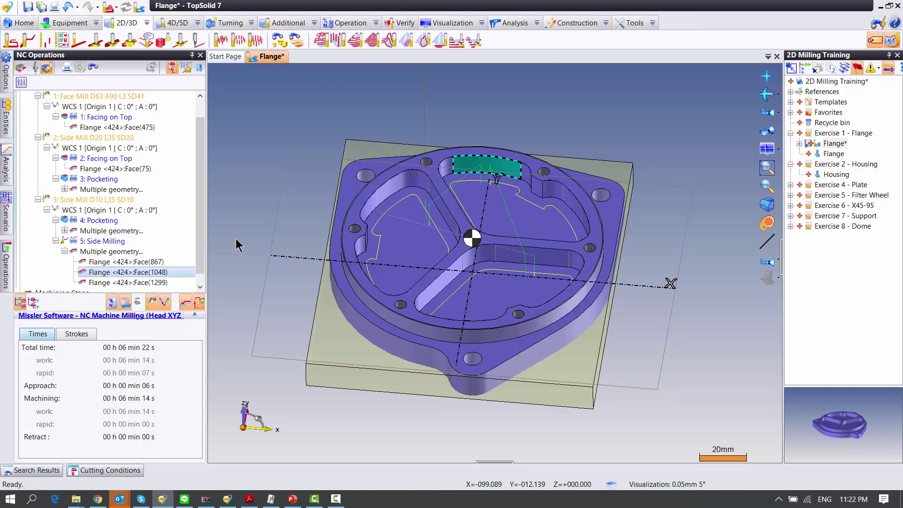
Step: Start a Side Milling on the outer side face, previewing a D10 toolpath at -20mm
left_click(75, 241)
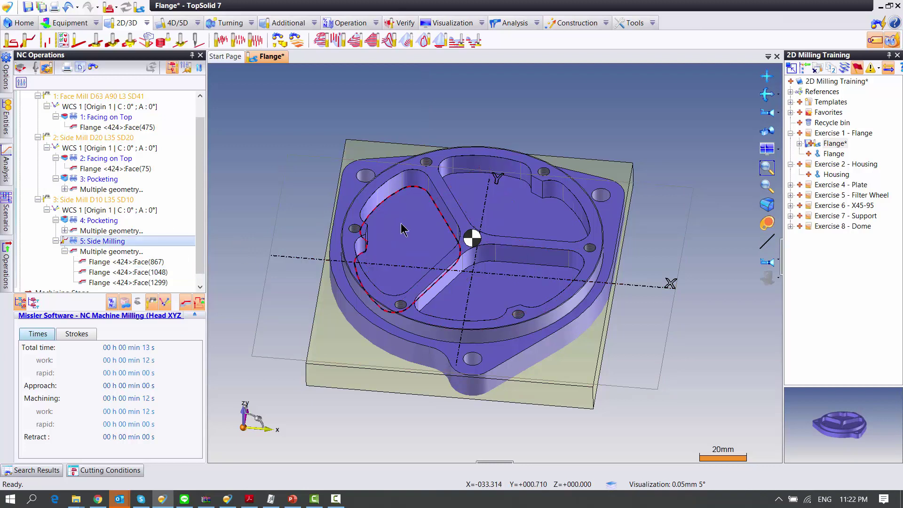
middle_click_drag(402, 230, 404, 294)
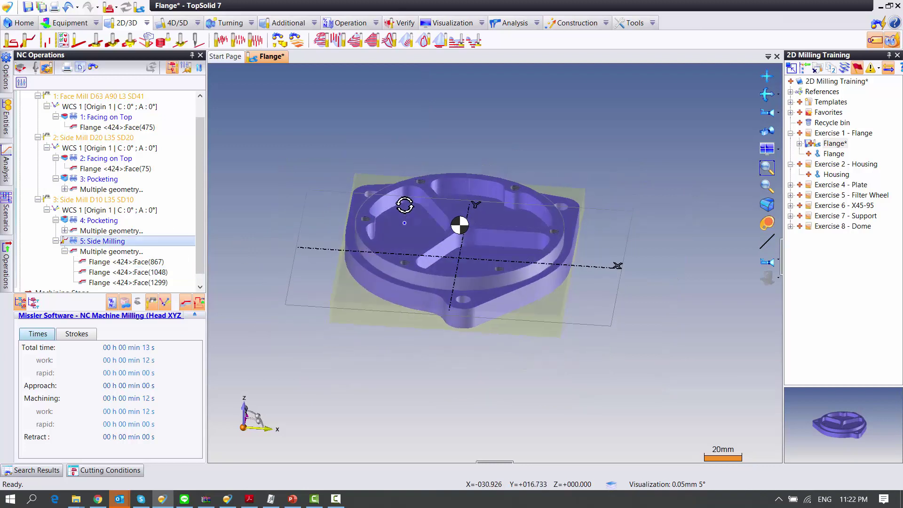
right_click(400, 294)
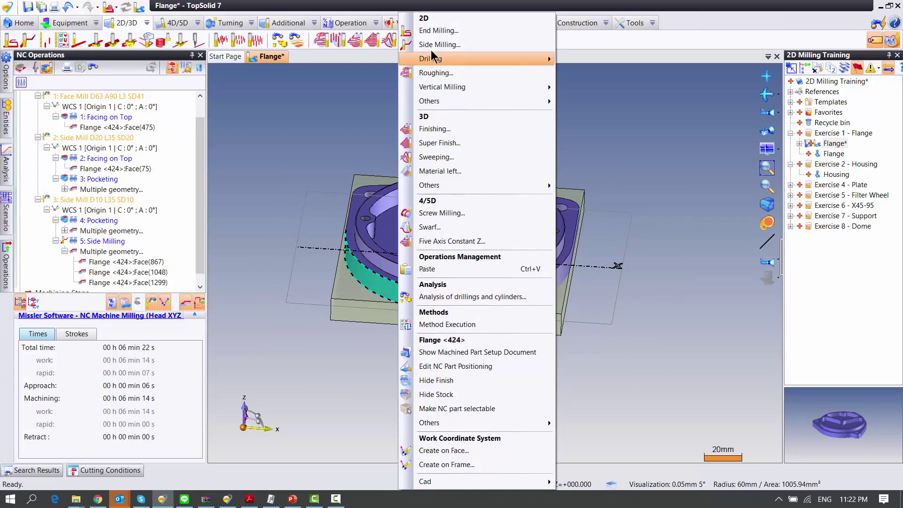
left_click(442, 46)
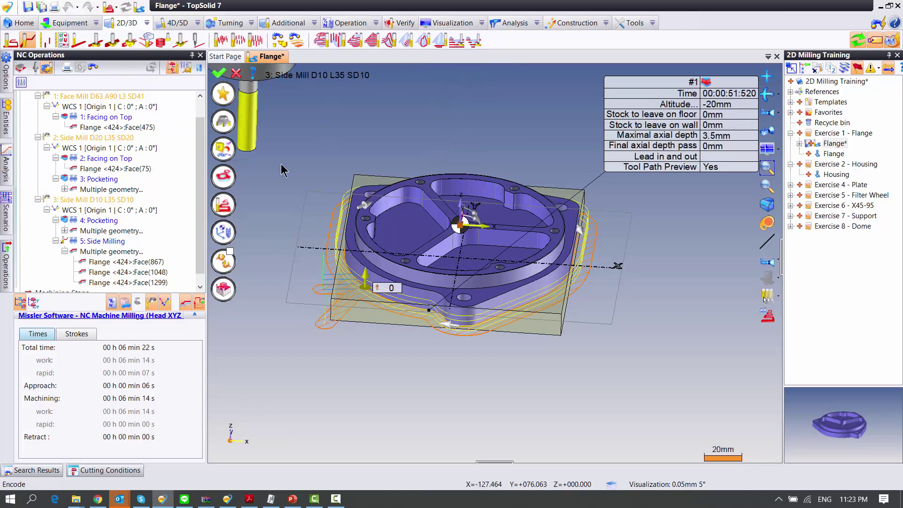
Step: Switch the operation's tool to Side Mill D20 L35 SD20, reloading its cutting conditions
left_click(223, 122)
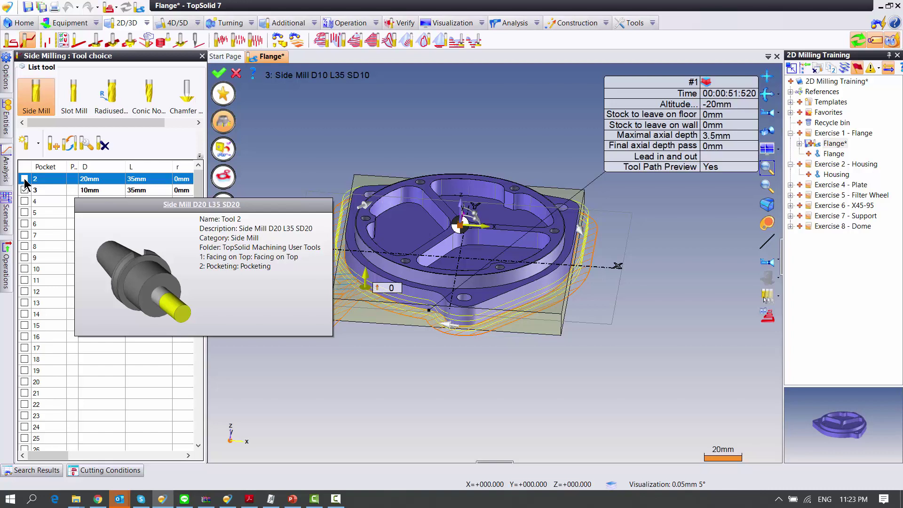
left_click(25, 179)
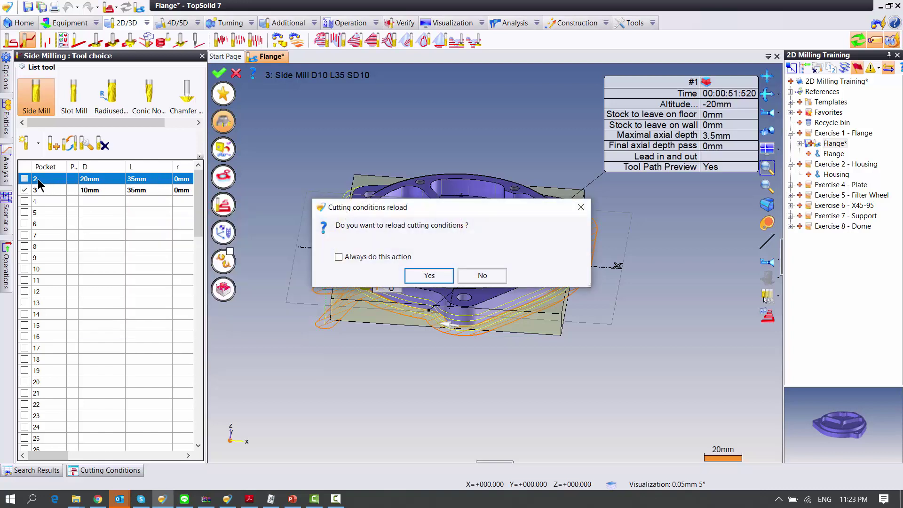
left_click(429, 276)
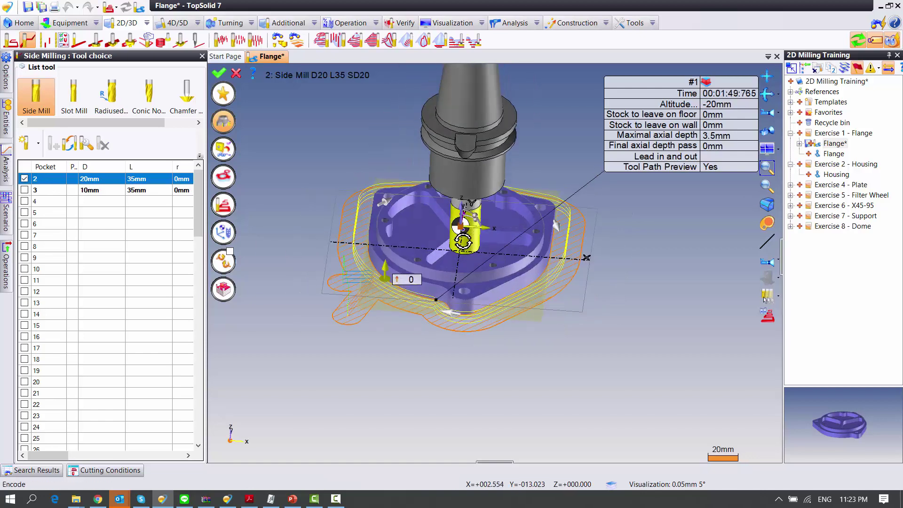
left_click_drag(463, 239, 426, 228)
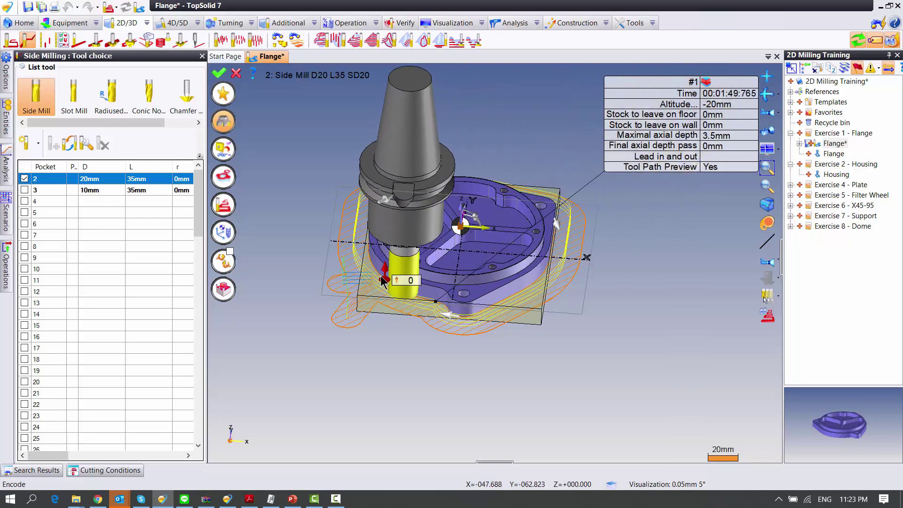
Step: Check the contouring mode options, inspect the D20 toolpath, and bring up the machining settings
left_click(707, 83)
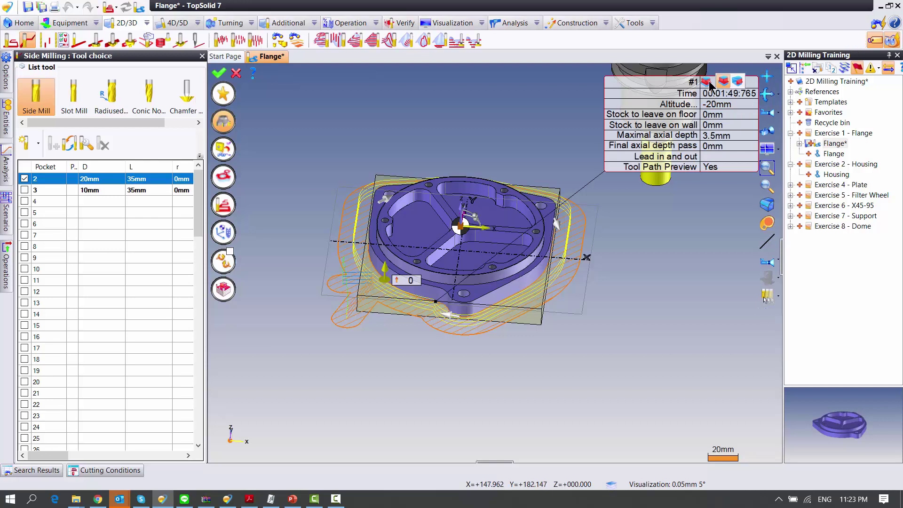
left_click(737, 84)
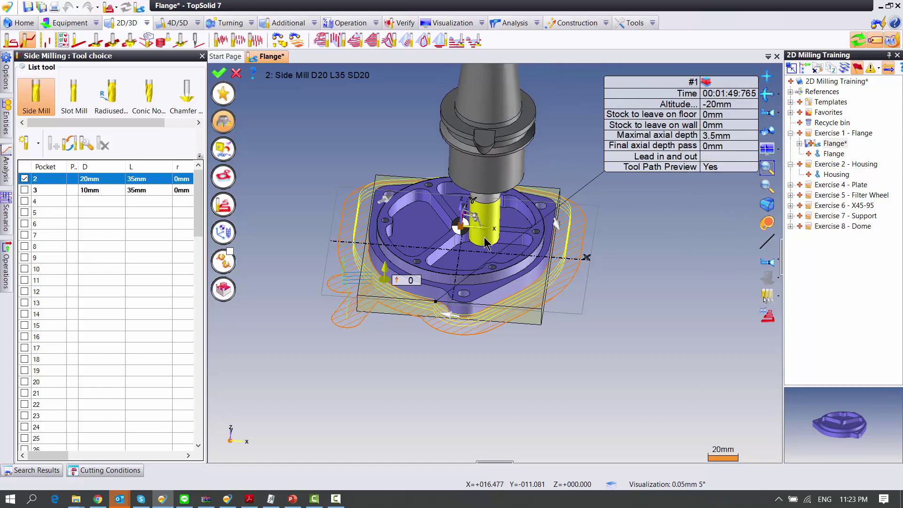
middle_click_drag(468, 226, 466, 235)
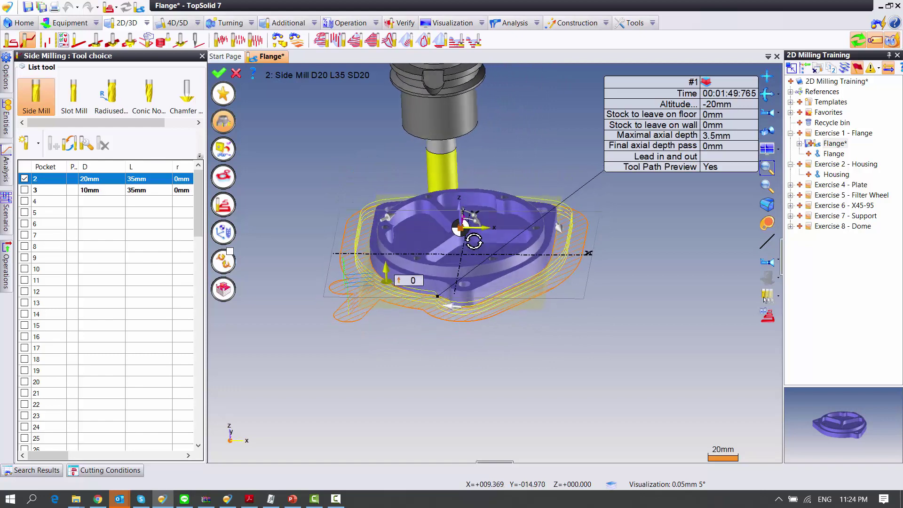
scroll(395, 297, "up", 3)
scroll(396, 297, "up", 1)
scroll(376, 299, "up", 1)
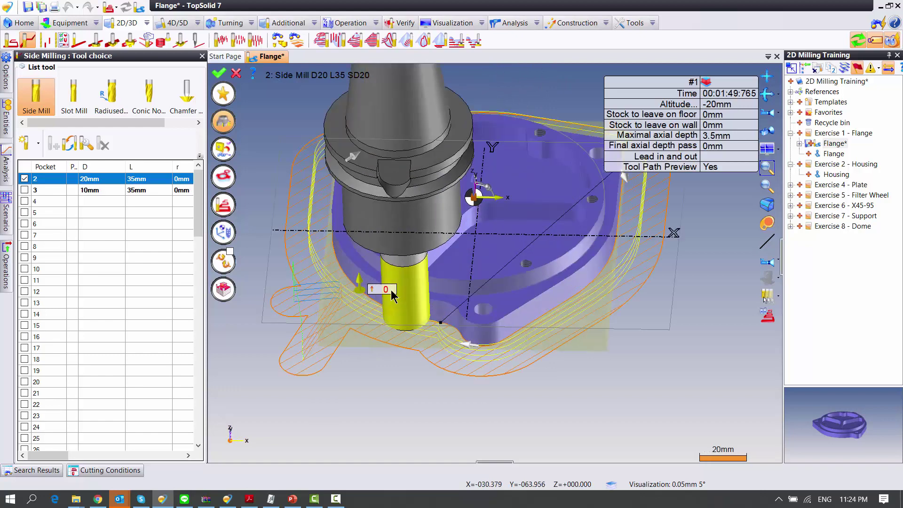
scroll(357, 301, "up", 1)
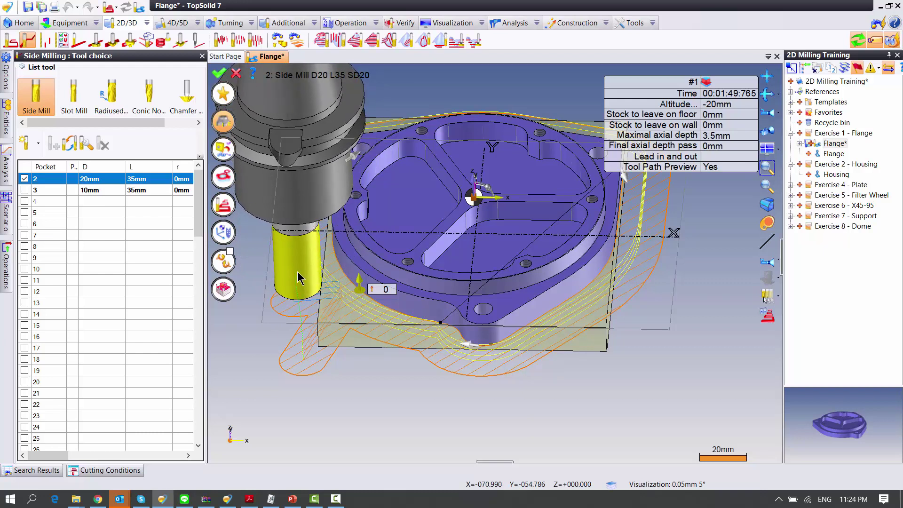
left_click(224, 207)
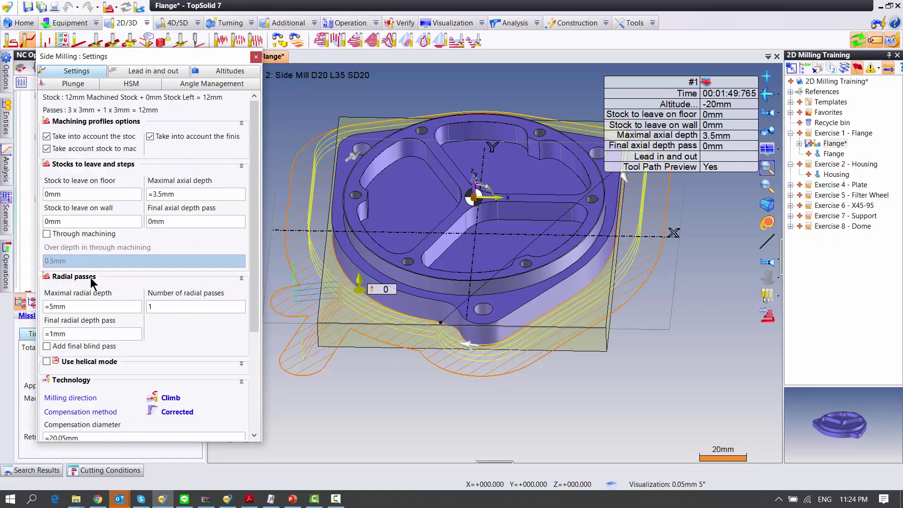
Step: Set 5 radial passes and browse the maximal radial depth formula parameters
left_click(170, 308)
type("5")
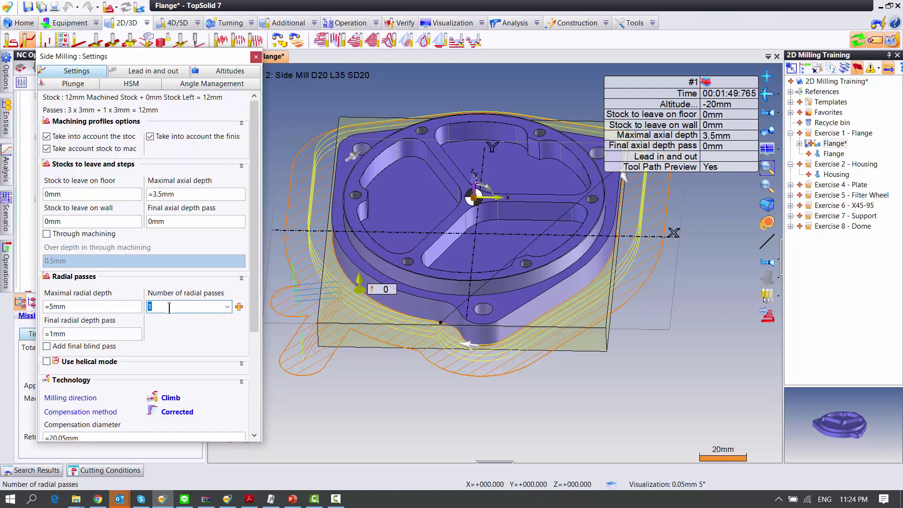
left_click(85, 309)
type("(Me.ToolBottomDiamet")
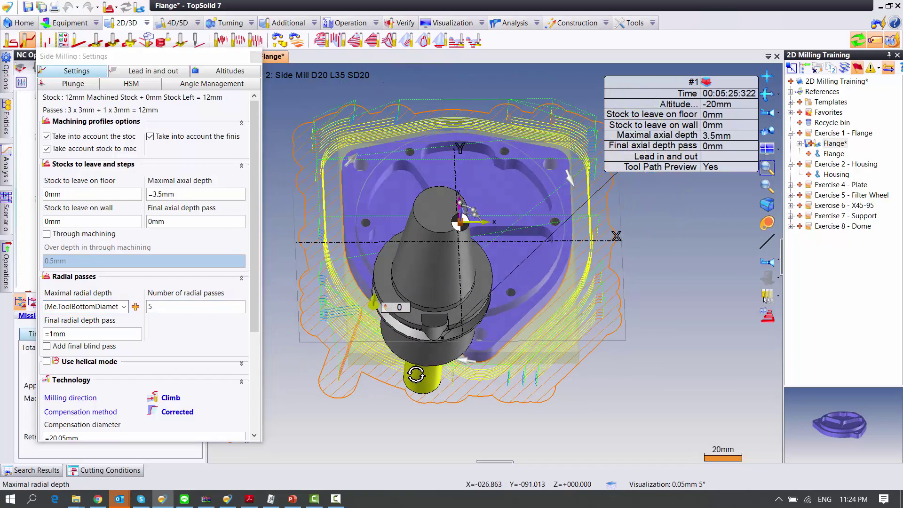
left_click(92, 310)
double_click(91, 311)
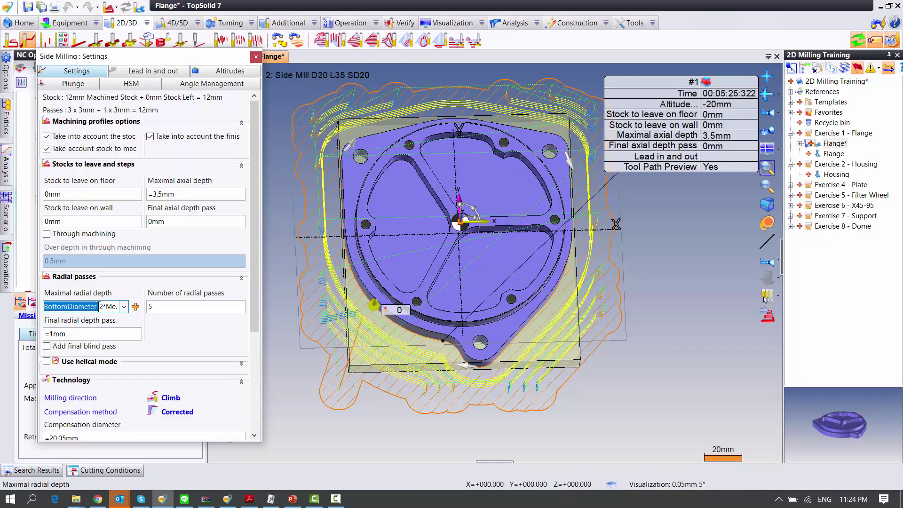
left_click(99, 306)
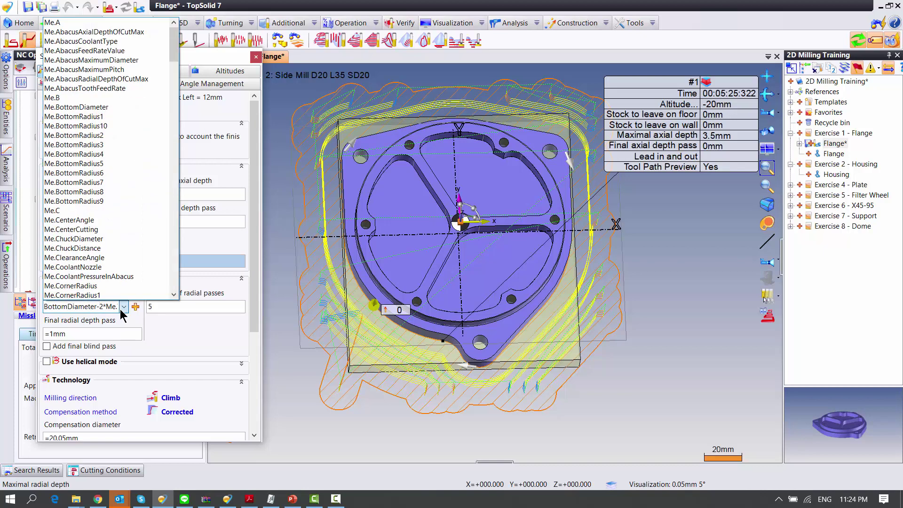
left_click(101, 310)
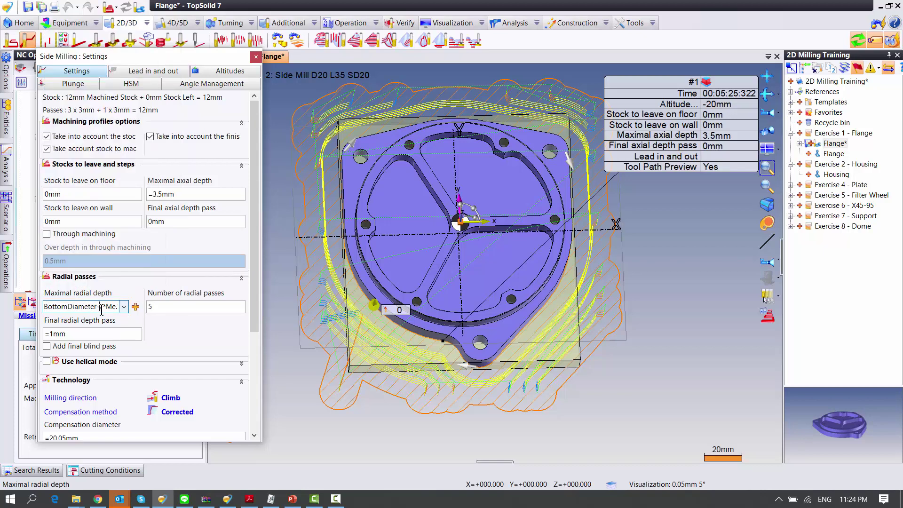
Step: Set the maximal radial depth to 14mm and inspect the recalculated toolpaths
left_click(112, 333)
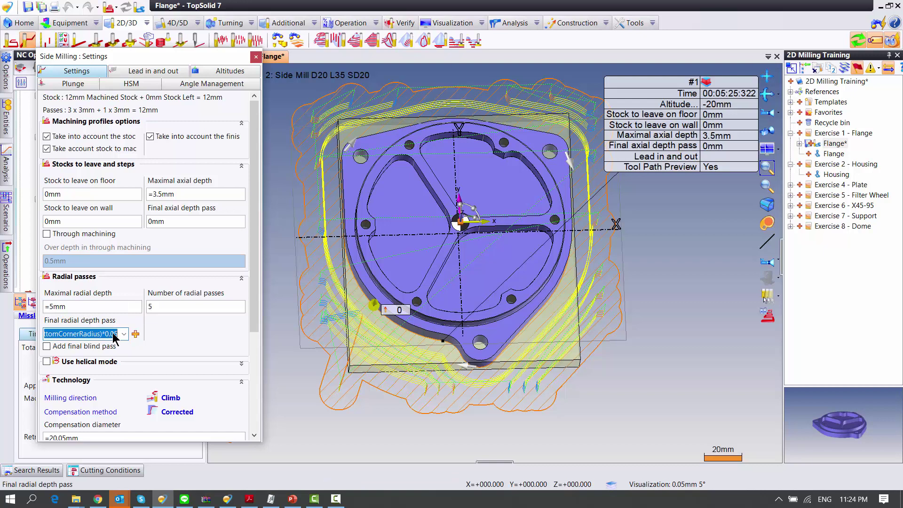
type("14")
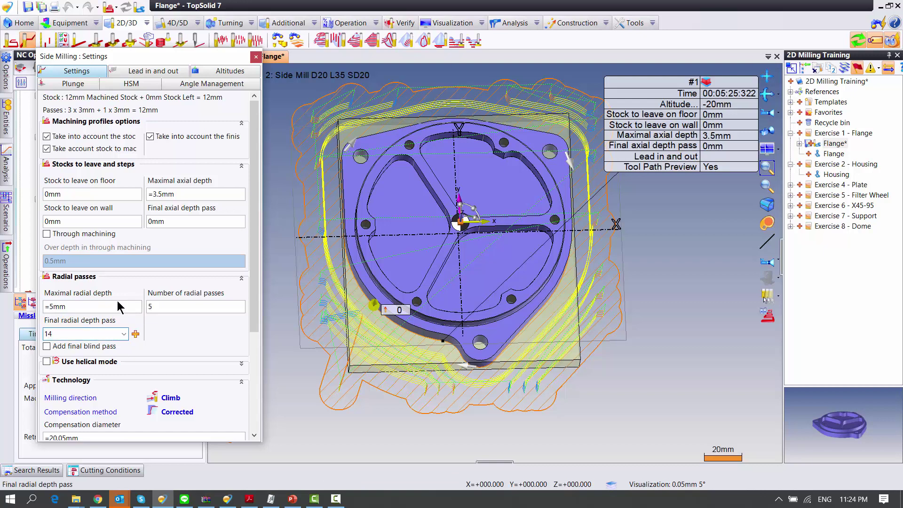
left_click(114, 306)
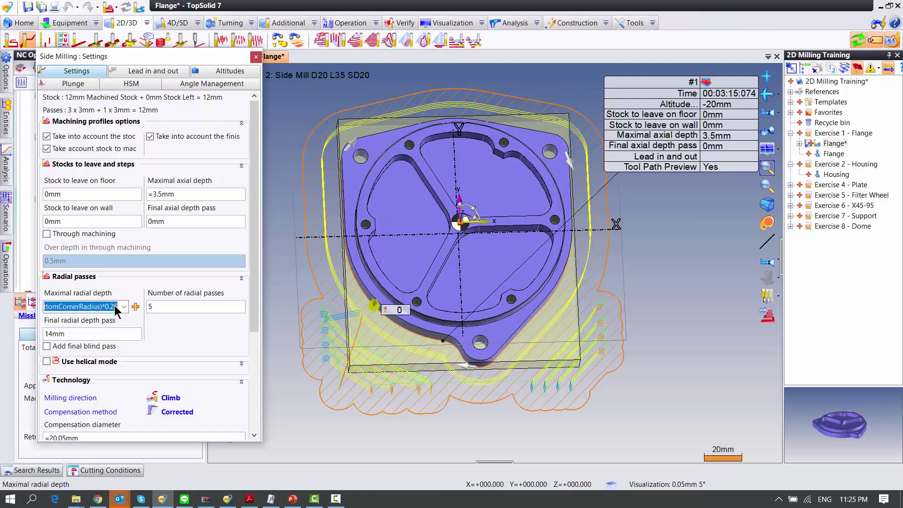
type("14")
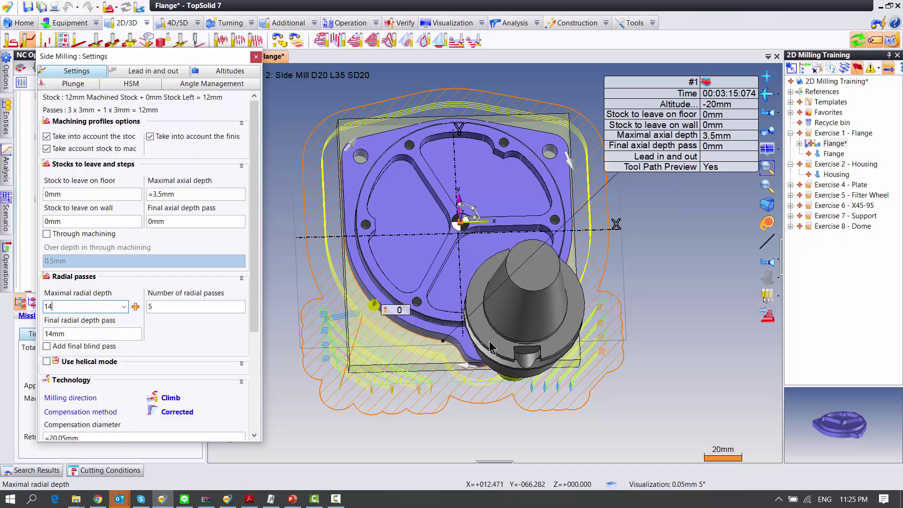
mouse_move(588, 360)
middle_mouse_down()
mouse_move(610, 334)
mouse_move(555, 283)
middle_mouse_up()
left_click(203, 306)
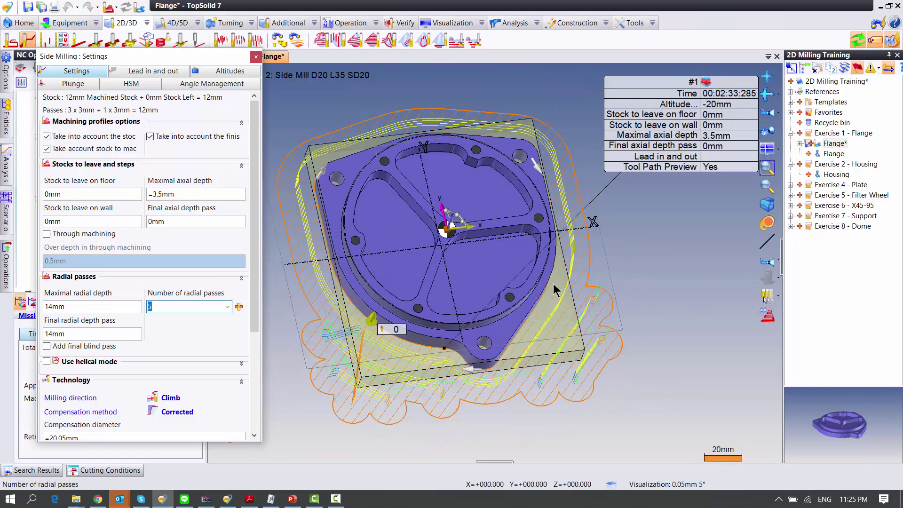
mouse_move(553, 283)
middle_mouse_down()
mouse_move(583, 311)
mouse_move(603, 367)
middle_mouse_up()
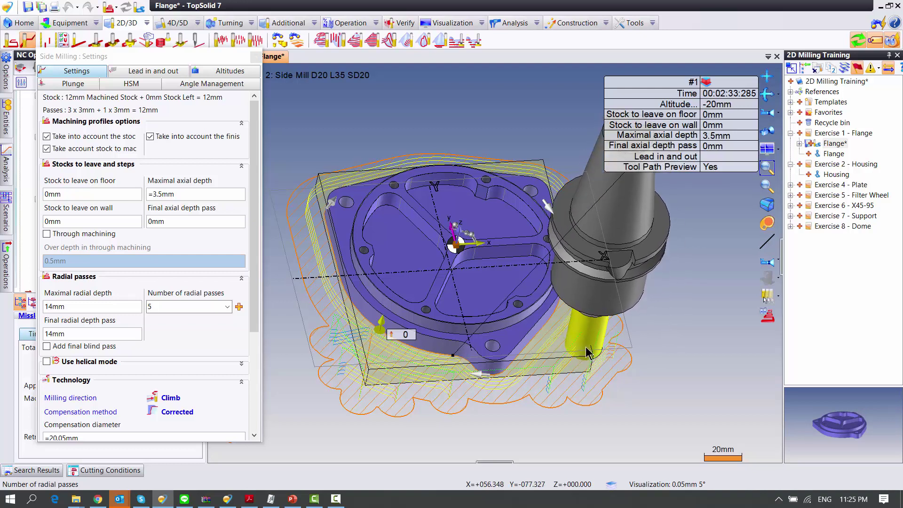
middle_click_drag(571, 342, 555, 325)
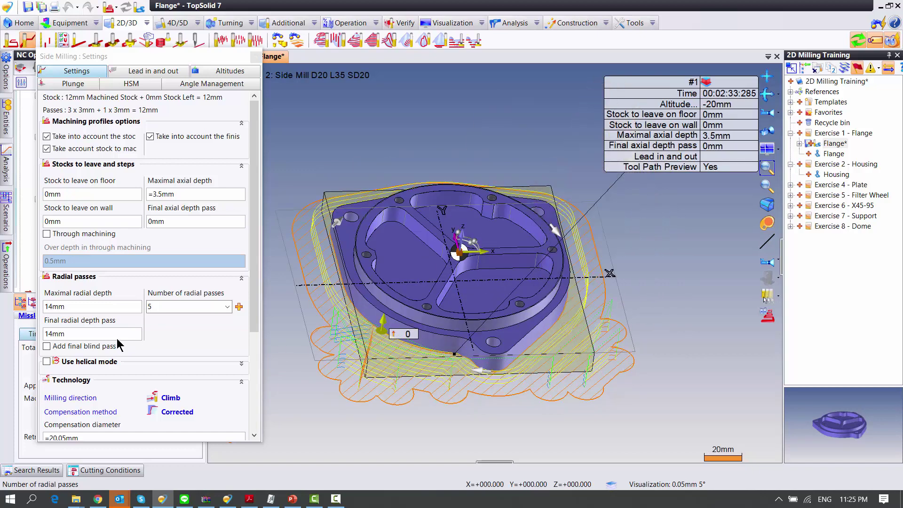
left_click(94, 331)
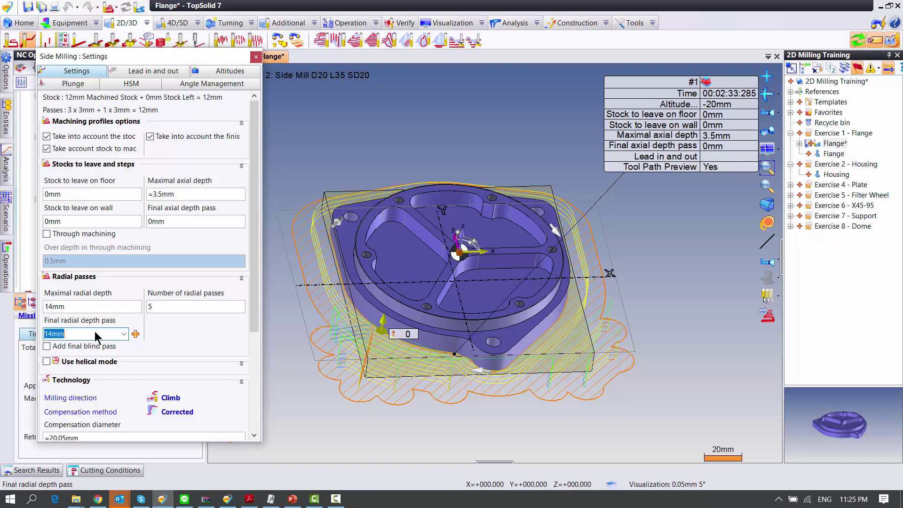
Step: Set the final radial depth pass to 1mm and zoom in on the cutting tool
type("1")
left_click(106, 306)
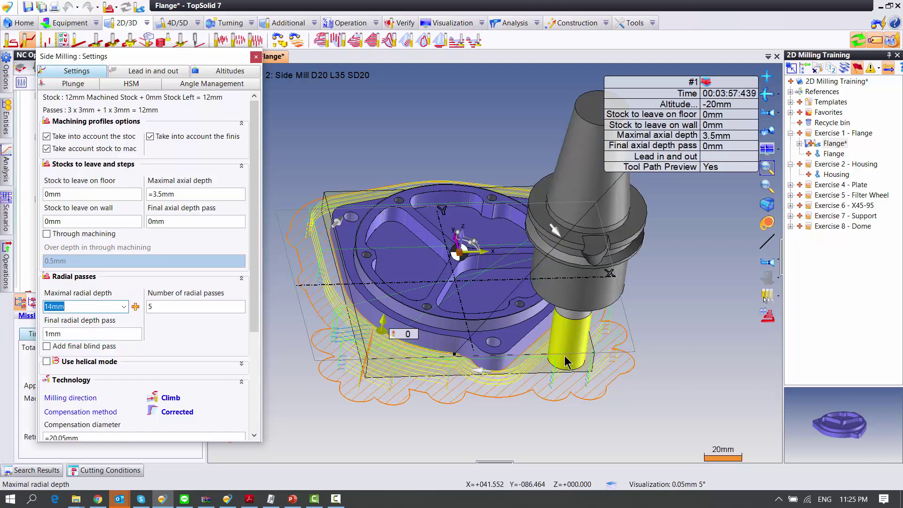
scroll(564, 362, "up", 2)
scroll(562, 363, "up", 2)
scroll(559, 363, "up", 3)
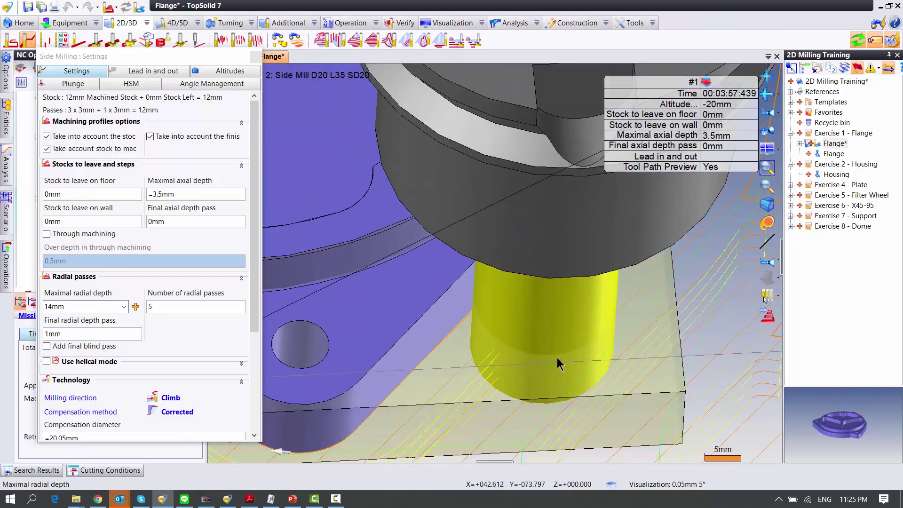
scroll(560, 362, "up", 2)
scroll(570, 348, "up", 2)
scroll(566, 347, "up", 2)
scroll(565, 353, "up", 2)
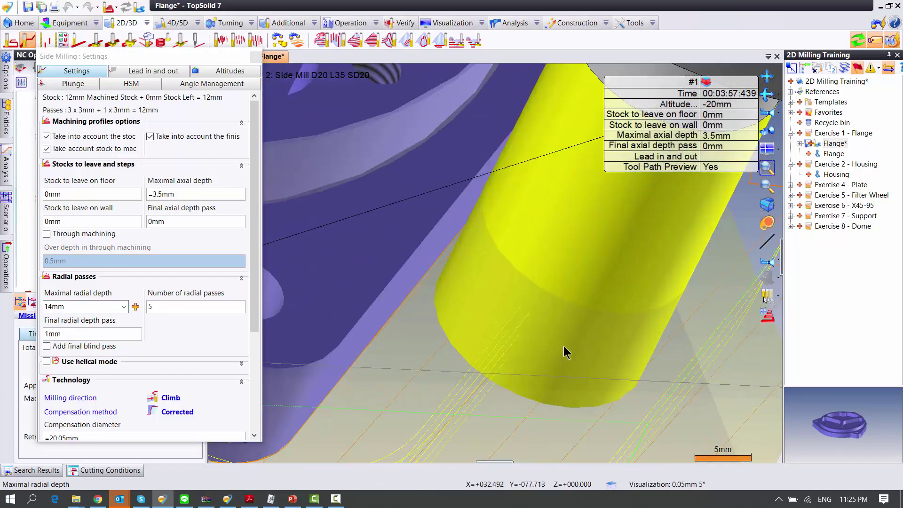
scroll(563, 346, "up", 2)
scroll(491, 324, "up", 2)
scroll(503, 324, "up", 1)
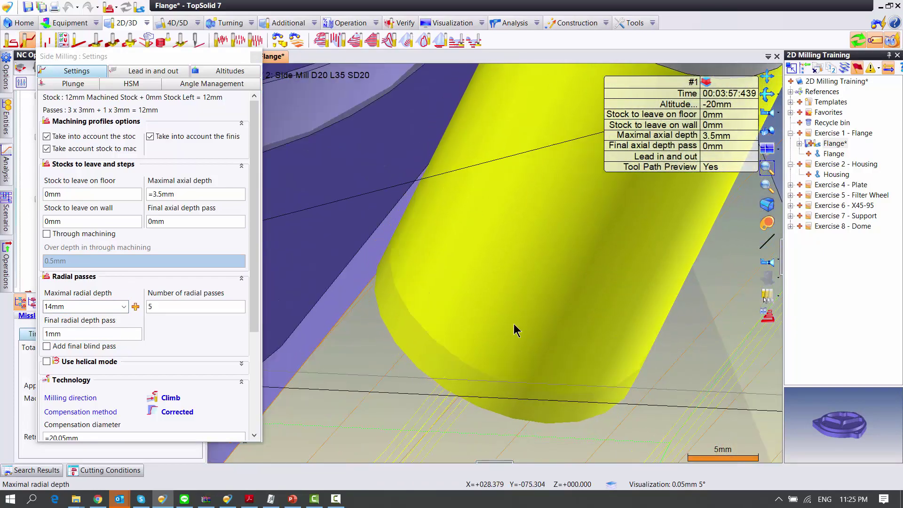
Step: Orbit and zoom around the D20 tool and its side-milling toolpath
mouse_move(513, 323)
middle_mouse_down()
mouse_move(577, 321)
mouse_move(593, 290)
middle_mouse_up()
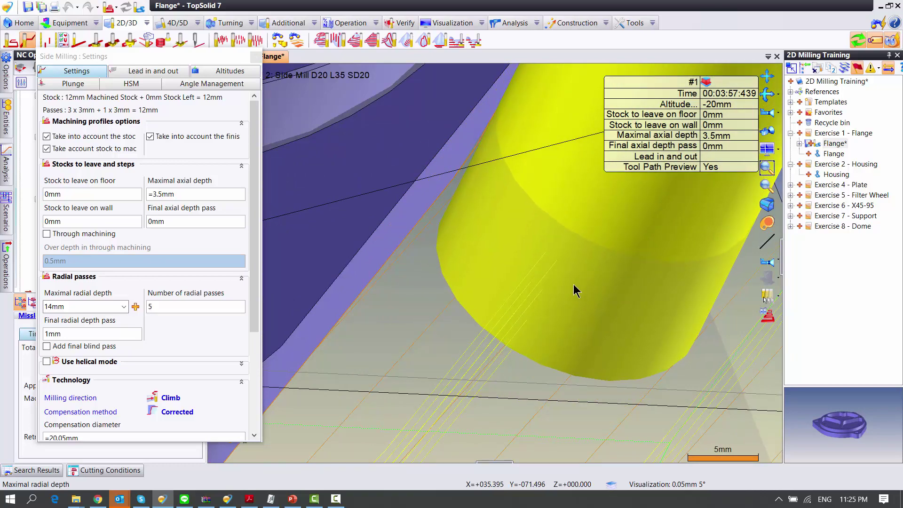
scroll(521, 261, "down", 1)
scroll(520, 261, "down", 2)
scroll(522, 261, "down", 2)
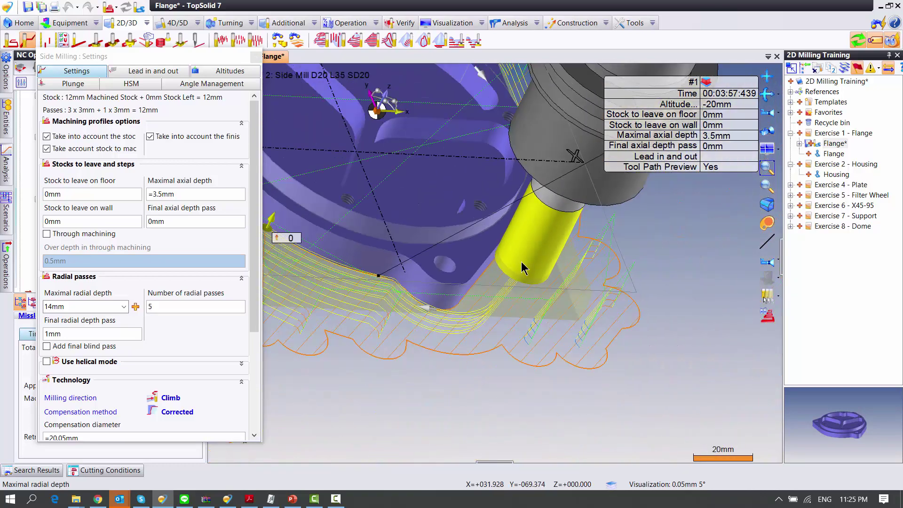
middle_click_drag(521, 262, 553, 295)
scroll(553, 295, "up", 1)
scroll(554, 296, "up", 1)
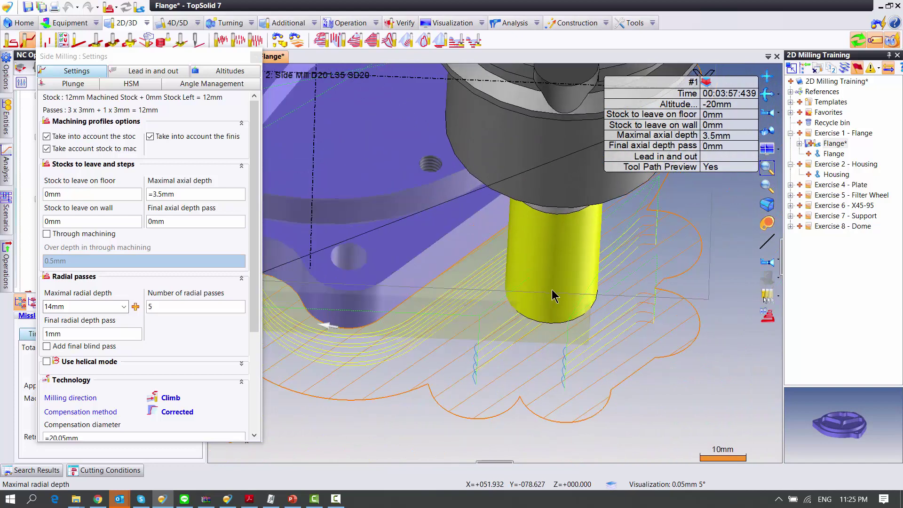
scroll(553, 296, "down", 1)
scroll(555, 288, "down", 1)
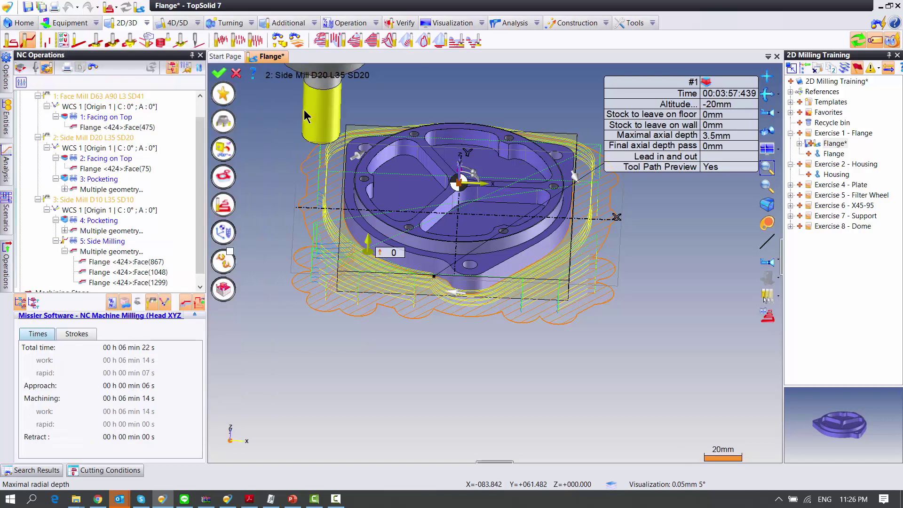
Step: Validate the new operation as 6: Side Milling and reopen it for editing
right_click(311, 110)
left_click(317, 112)
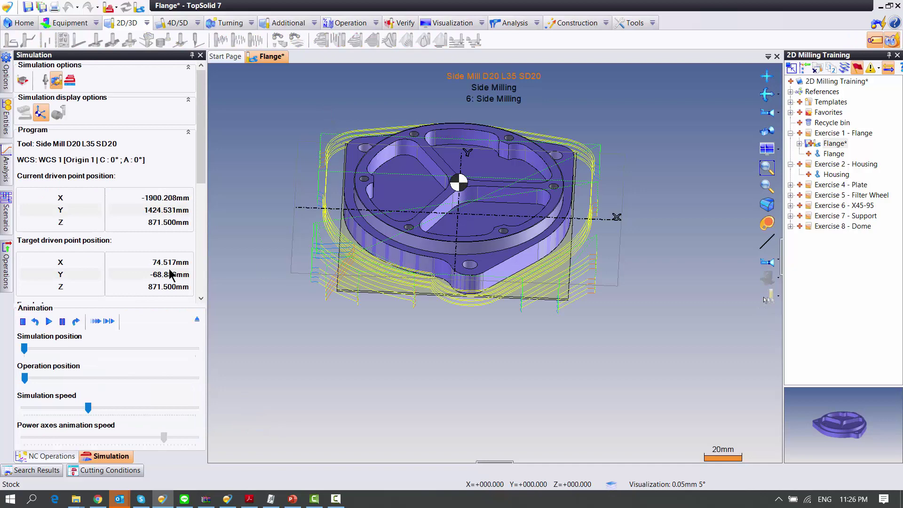
left_click(196, 321)
left_click(104, 266)
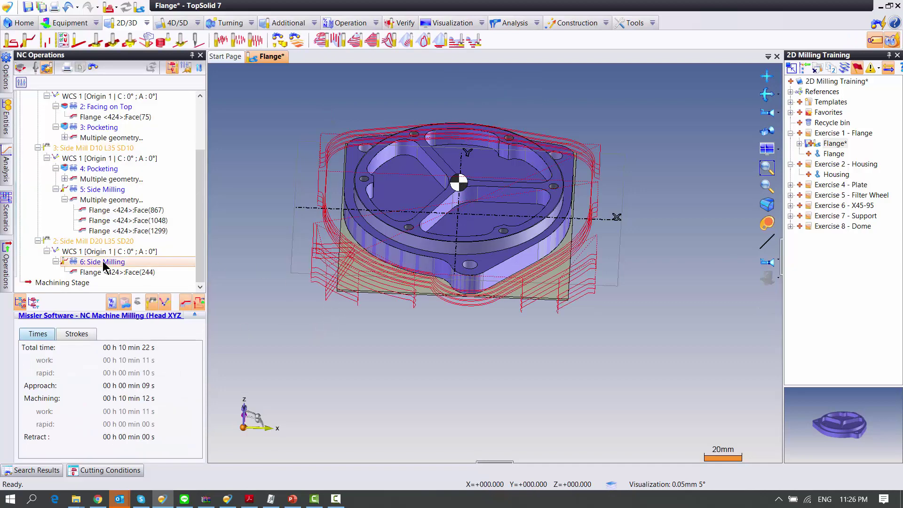
double_click(103, 262)
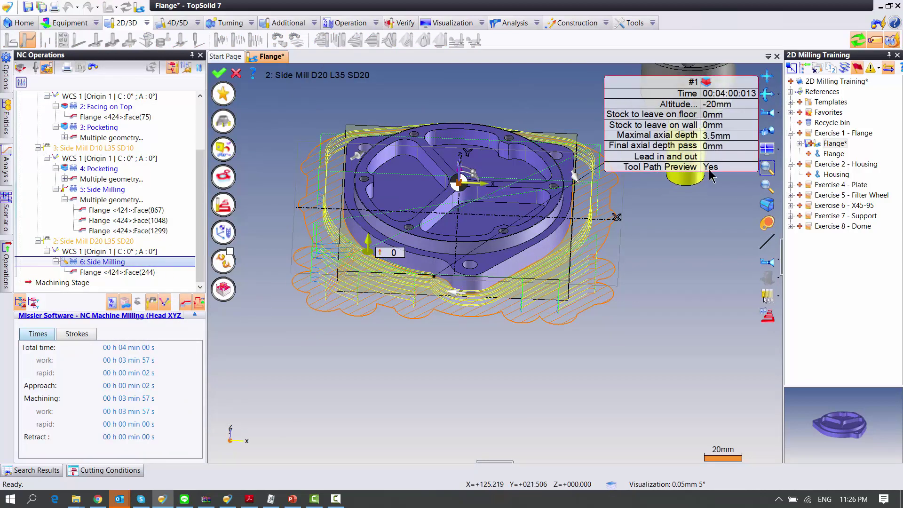
Step: Set stock to leave on floor to -2mm and validate the operation again
left_click(713, 115)
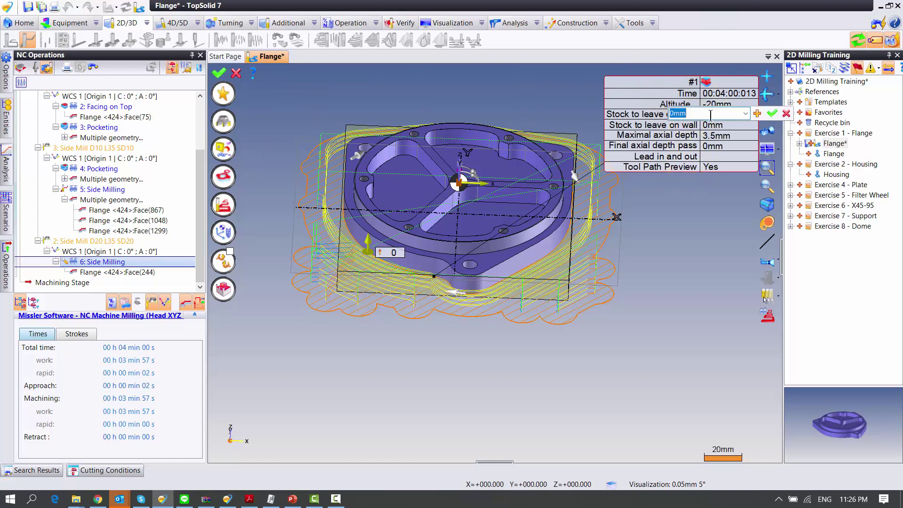
type("-2")
key("Return")
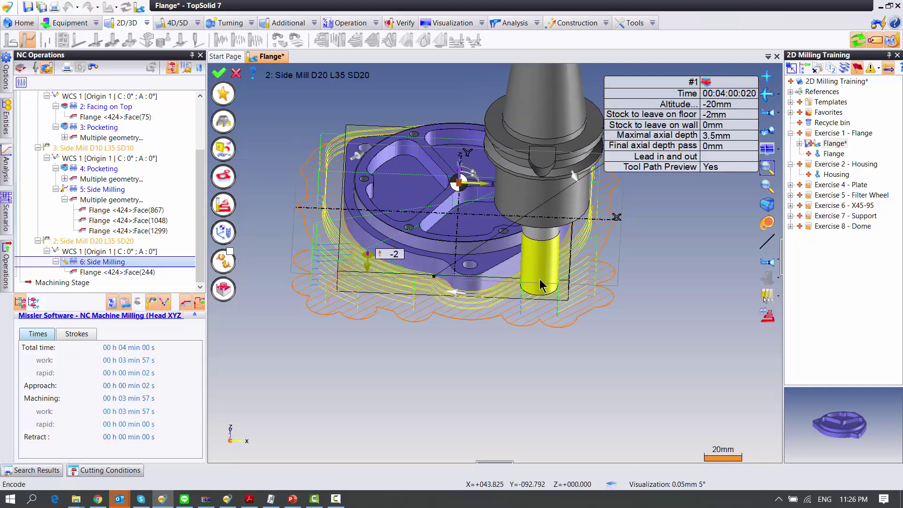
right_click(579, 260)
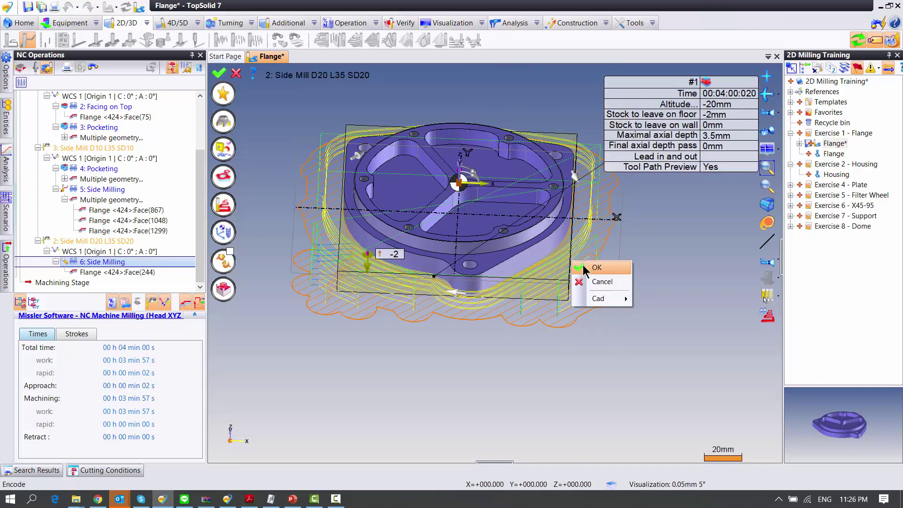
left_click(583, 264)
mouse_move(565, 287)
middle_mouse_down()
mouse_move(542, 295)
mouse_move(553, 295)
middle_mouse_up()
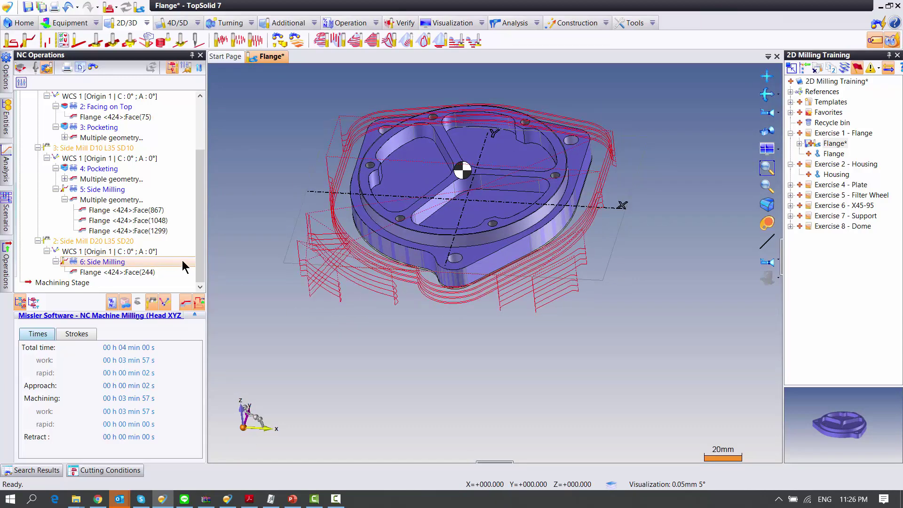
Step: Copy and paste 6: Side Milling to create a duplicate 7: Side Milling on Face(244)
right_click(102, 263)
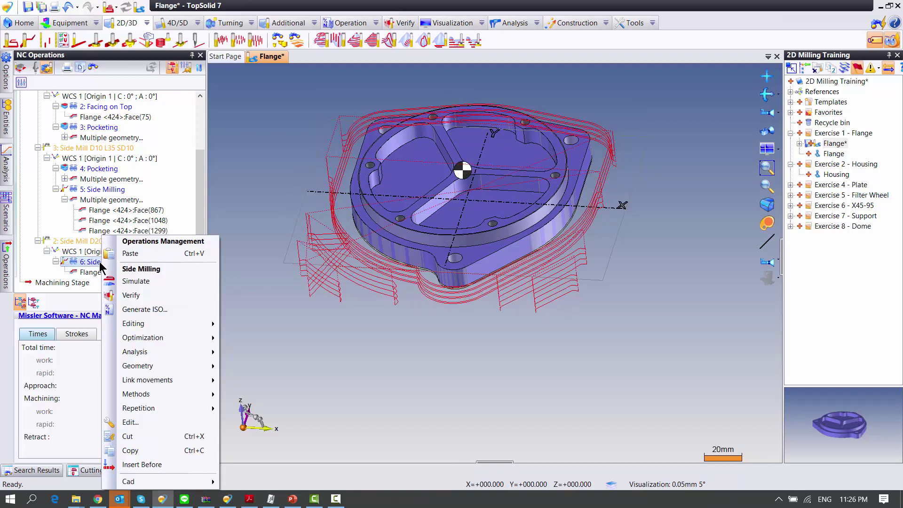
left_click(140, 452)
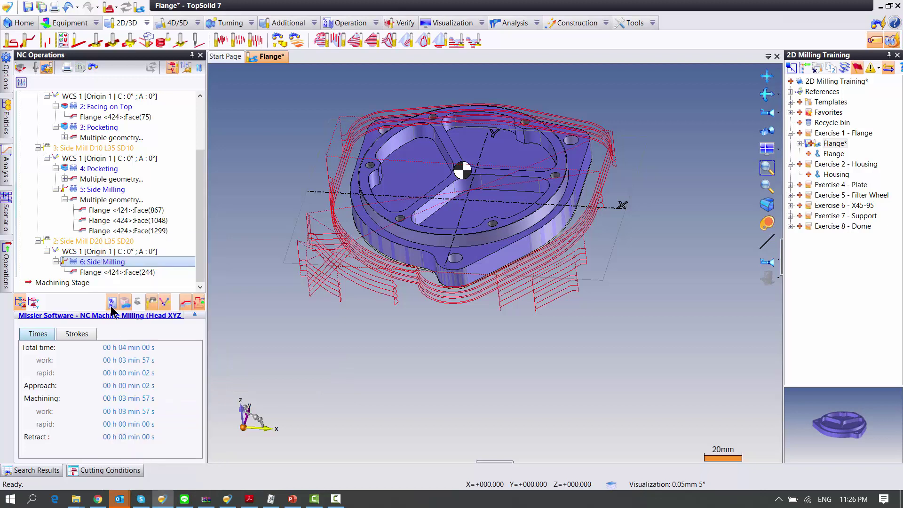
right_click(114, 266)
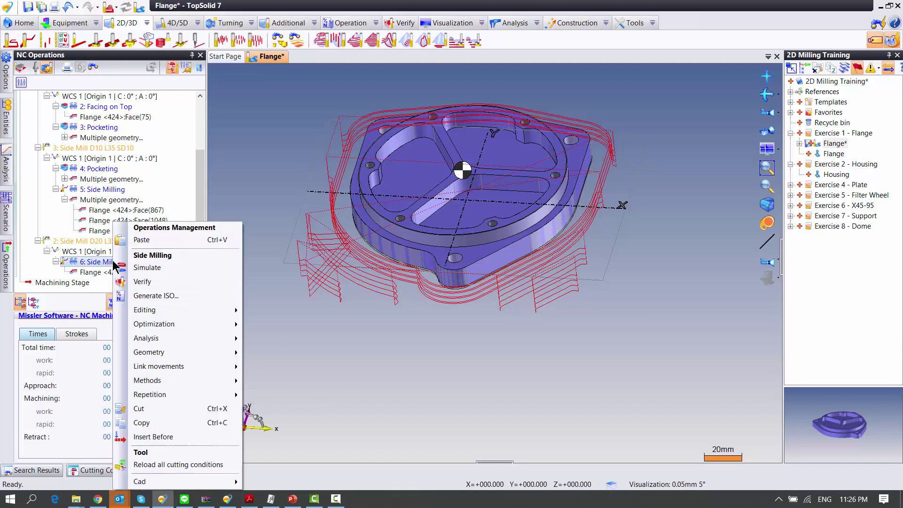
left_click(149, 241)
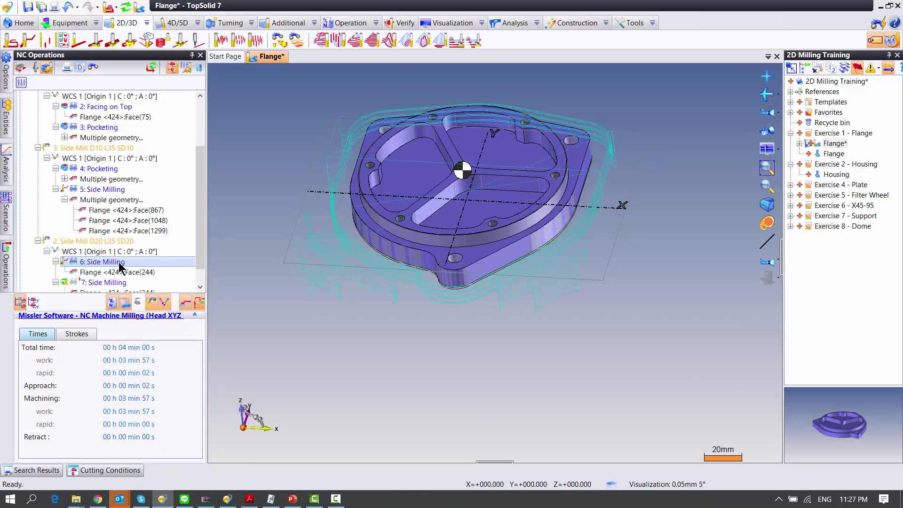
left_click(120, 267)
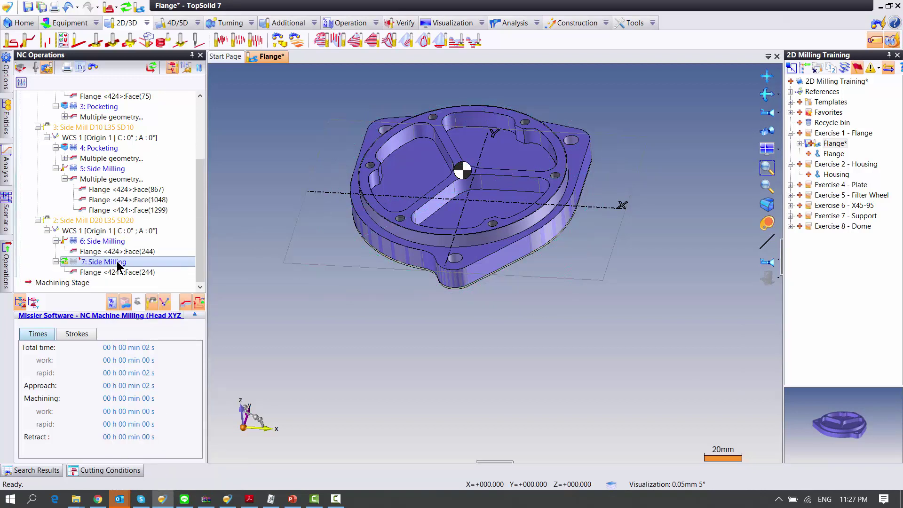
mouse_move(103, 261)
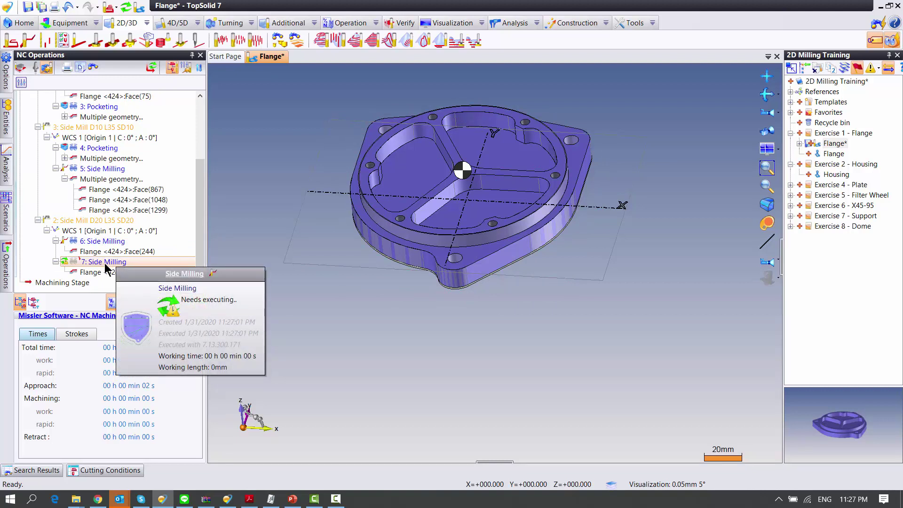
Step: In 7: Side Milling, replace Face(244) with the flange's circular raised wall as machined geometry
double_click(105, 263)
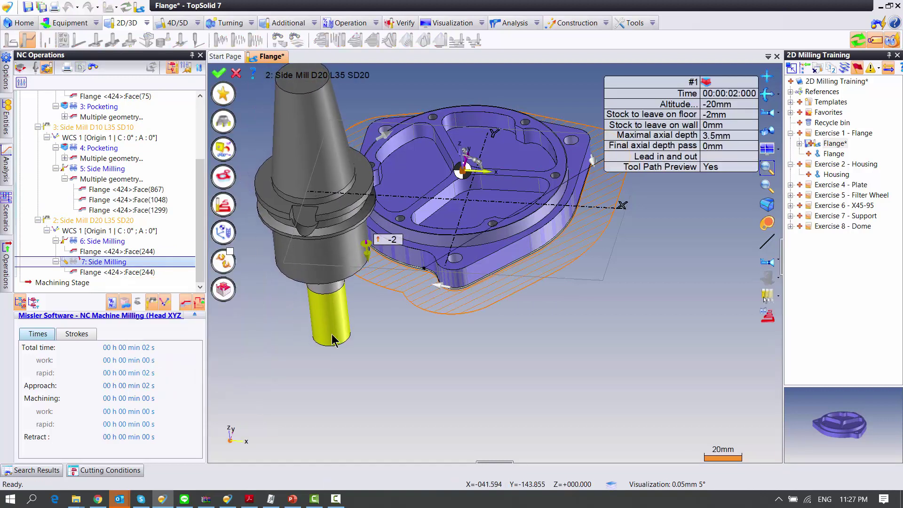
middle_click_drag(334, 318, 346, 272)
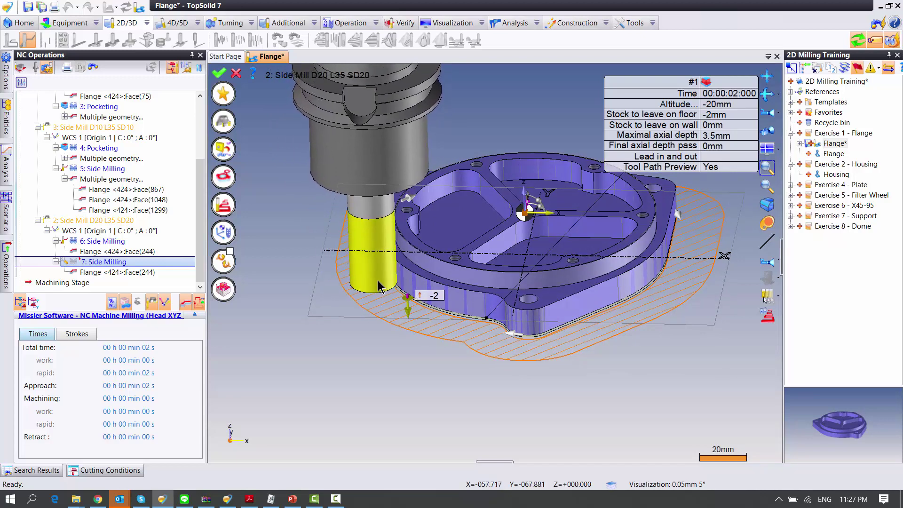
left_click(222, 178)
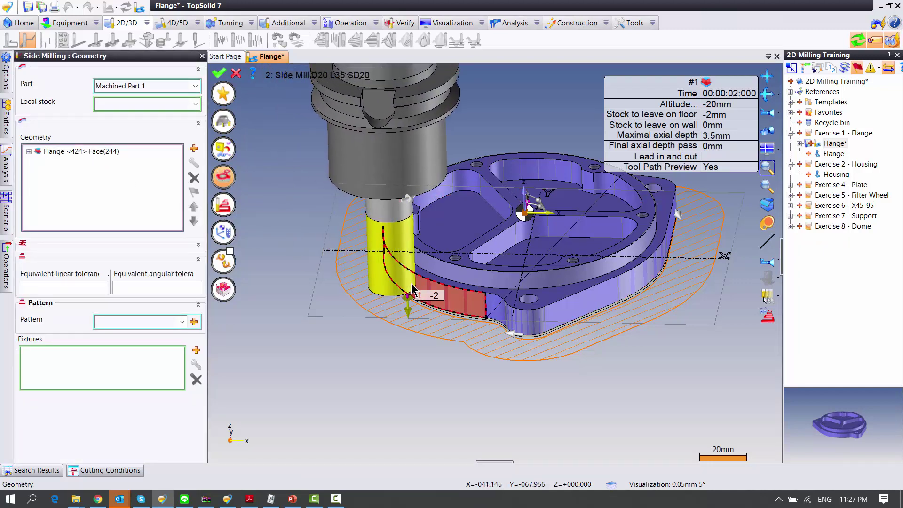
left_click(104, 151)
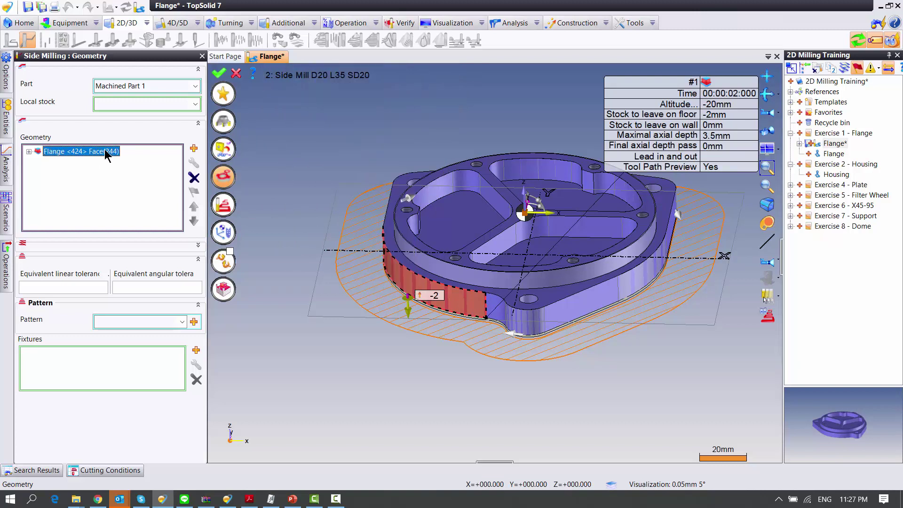
left_click(193, 179)
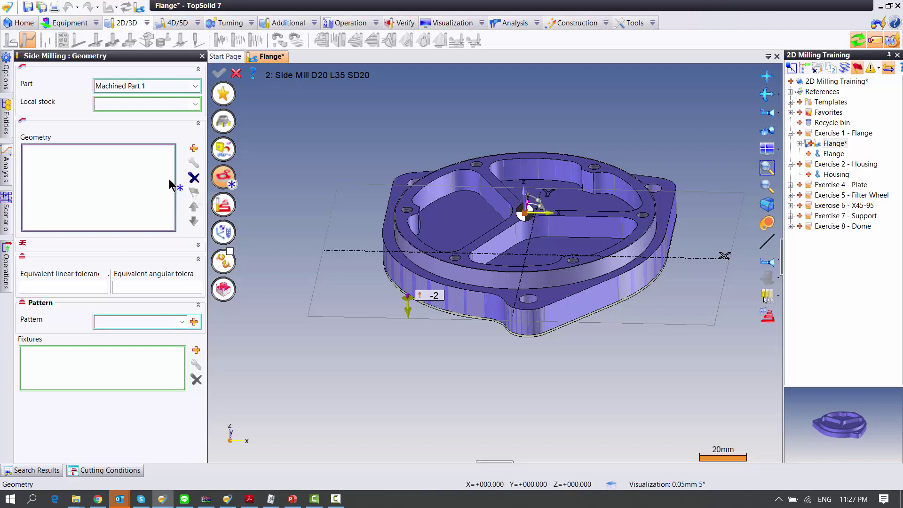
left_click(431, 271)
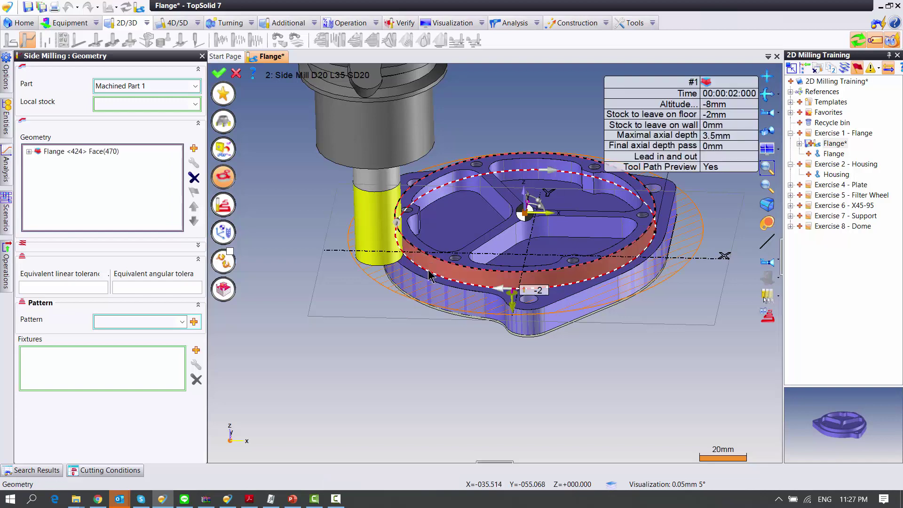
middle_click_drag(426, 292, 630, 193)
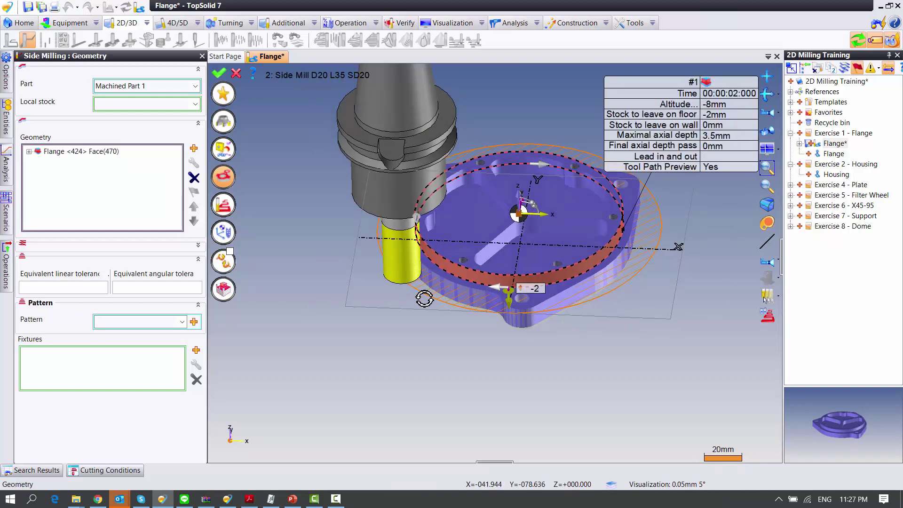
Step: Set stock to leave on floor to 0 mm and accept the operation
left_click(715, 114)
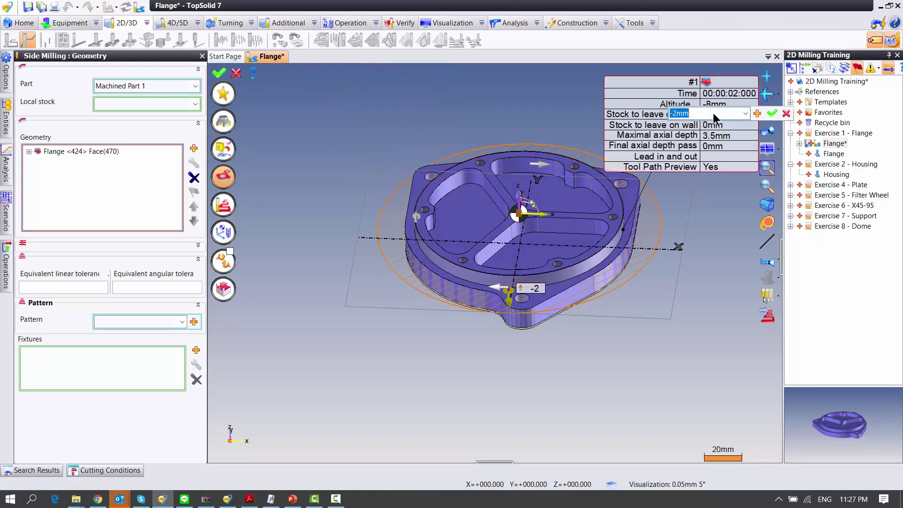
type("0")
key("Return")
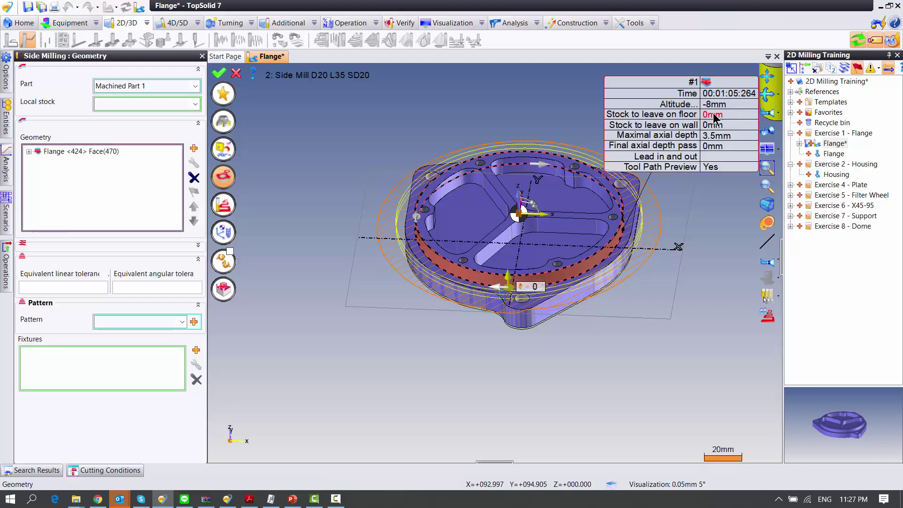
middle_click_drag(571, 250, 563, 254)
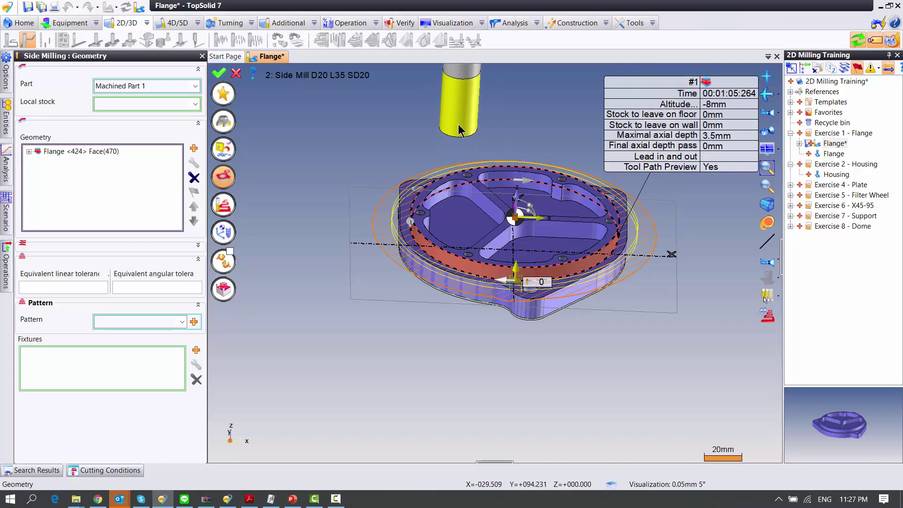
right_click(454, 116)
left_click(470, 121)
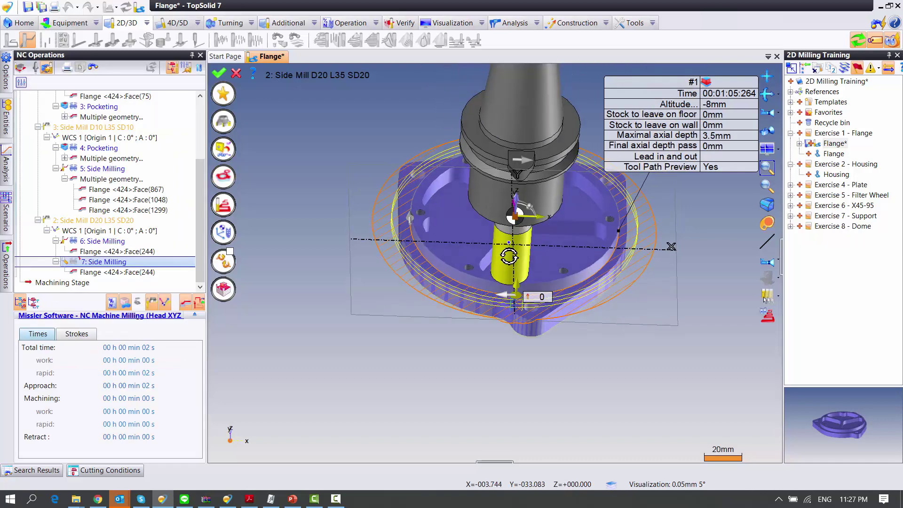
Step: Validate the 7: Side Milling operation so machining times update
right_click(453, 114)
left_click(468, 121)
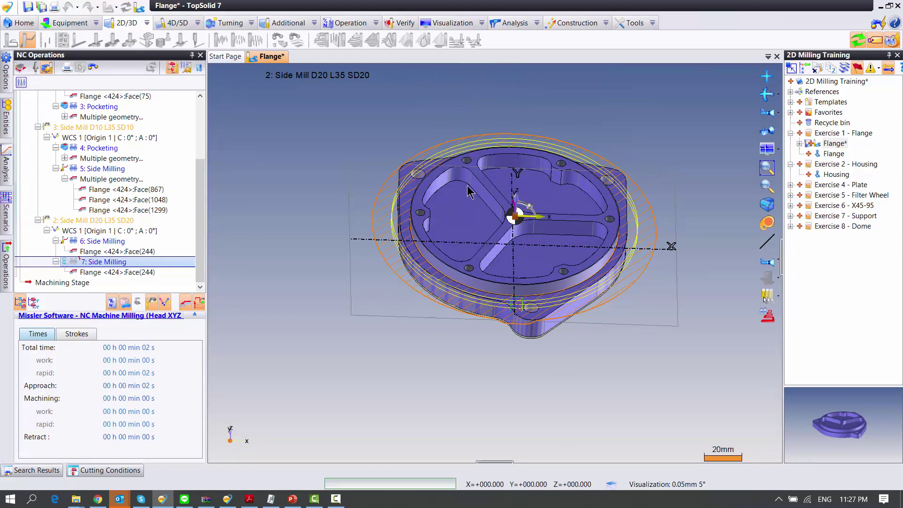
middle_click_drag(470, 193, 459, 177)
scroll(437, 228, "up", 2)
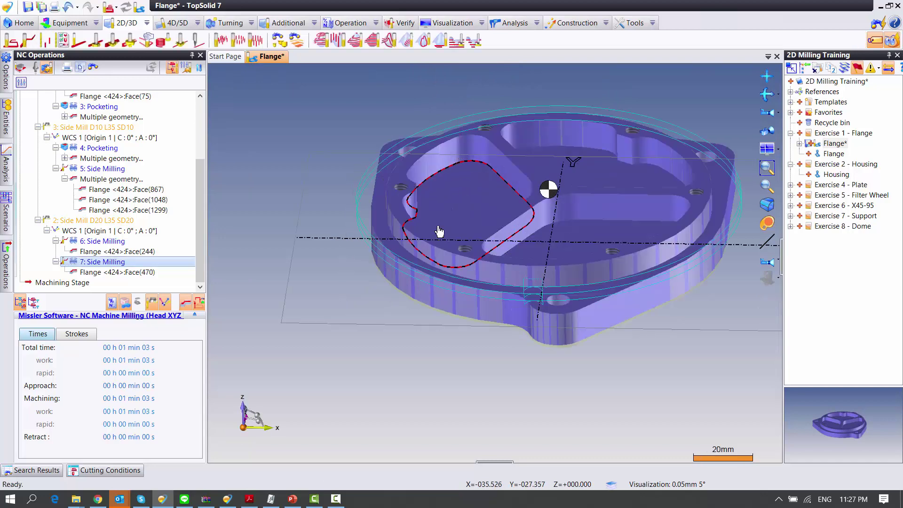
scroll(439, 230, "up", 2)
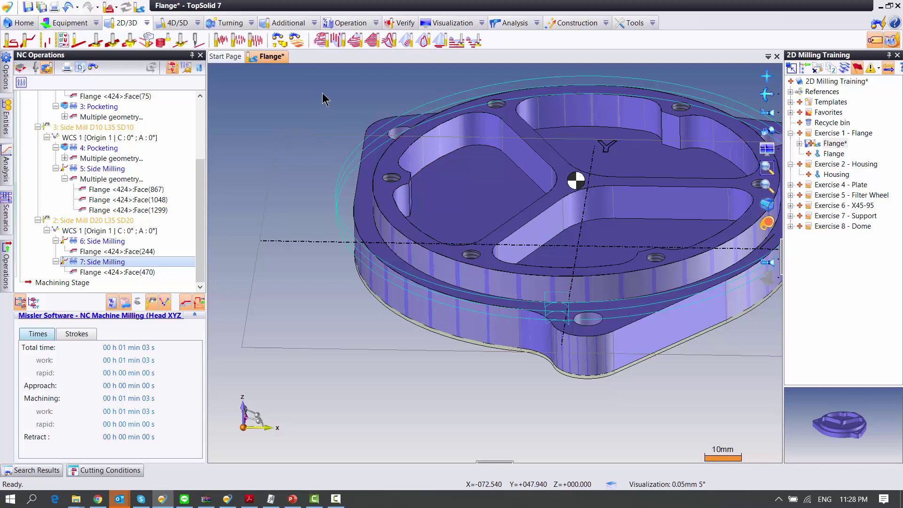
key("Escape")
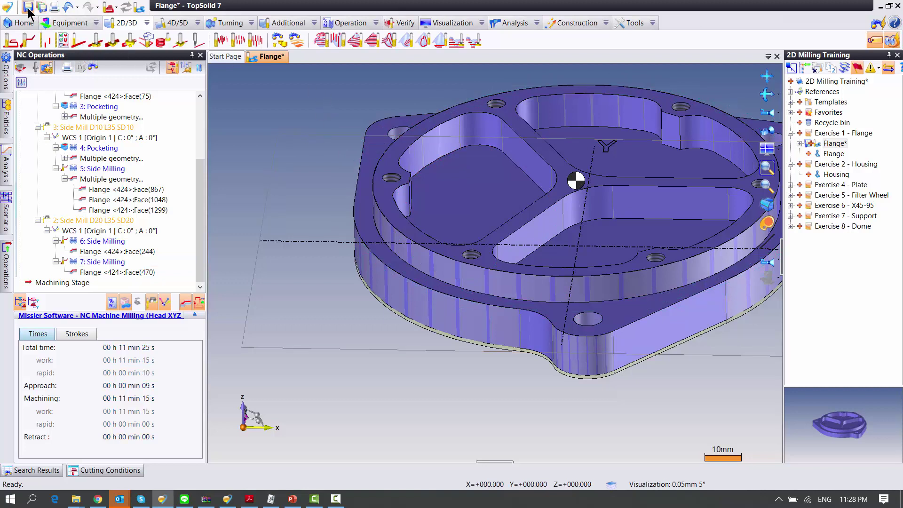
Step: Save the Flange document and orbit to a near-top view of the part
left_click(27, 9)
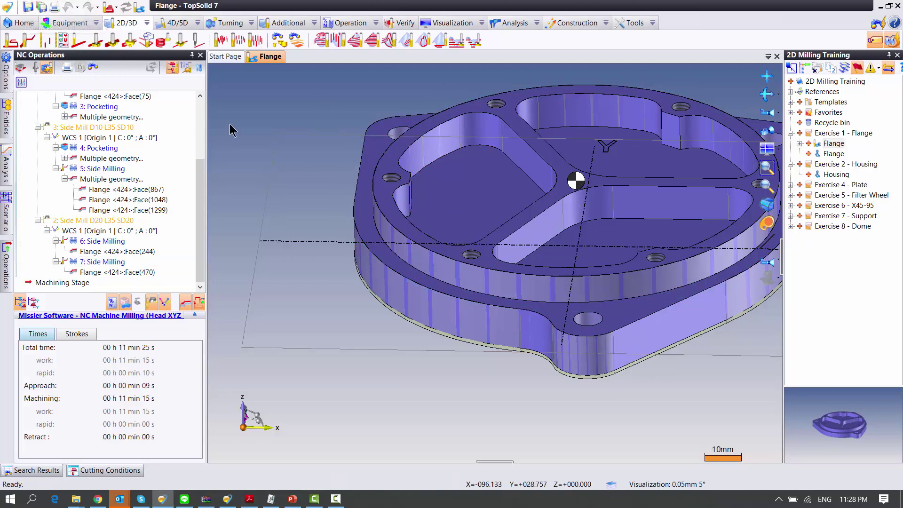
middle_click_drag(596, 286, 532, 328)
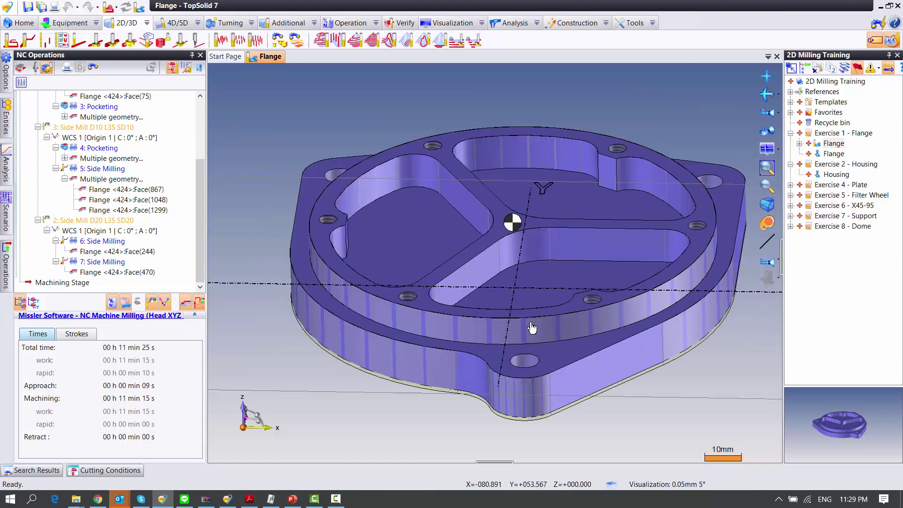
middle_click_drag(316, 127, 299, 239, "shift")
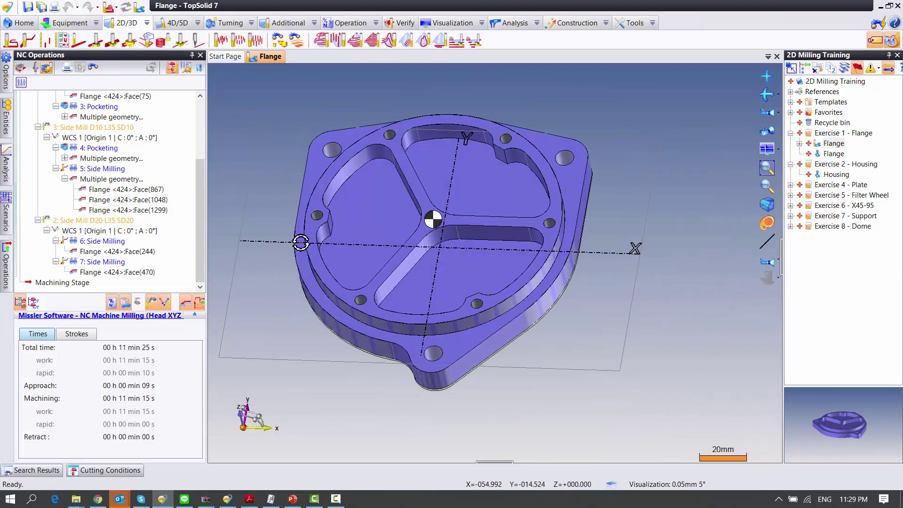
scroll(273, 170, "up", 2)
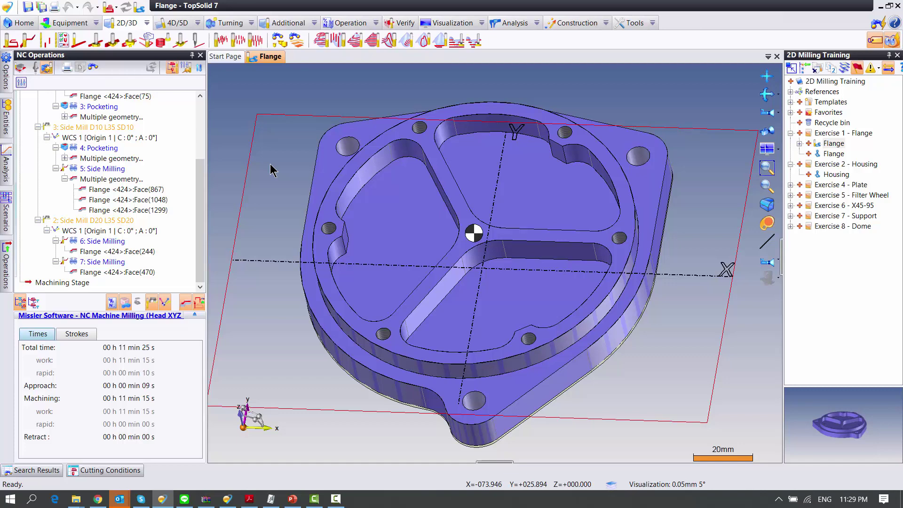
middle_click_drag(384, 227, 390, 224, "shift")
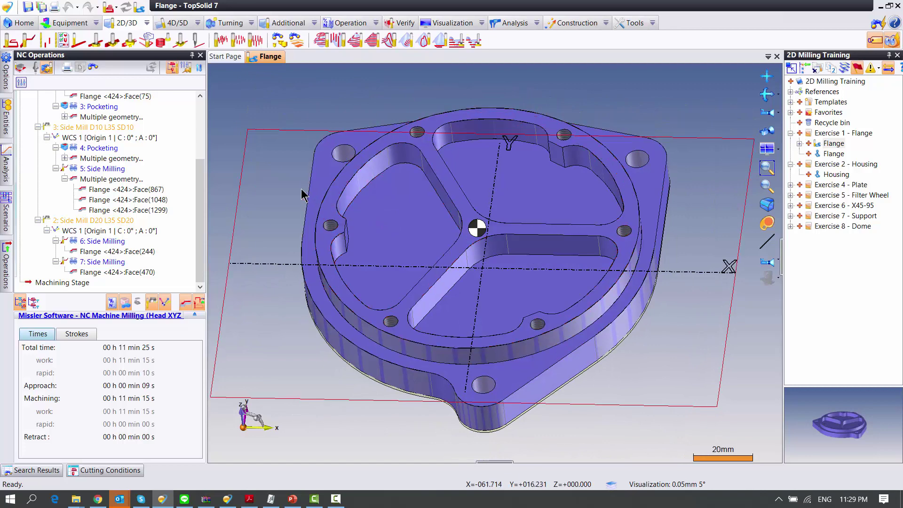
mouse_move(384, 226)
middle_mouse_down("shift")
mouse_move(389, 275)
mouse_move(397, 238)
mouse_move(384, 230)
middle_mouse_up("shift")
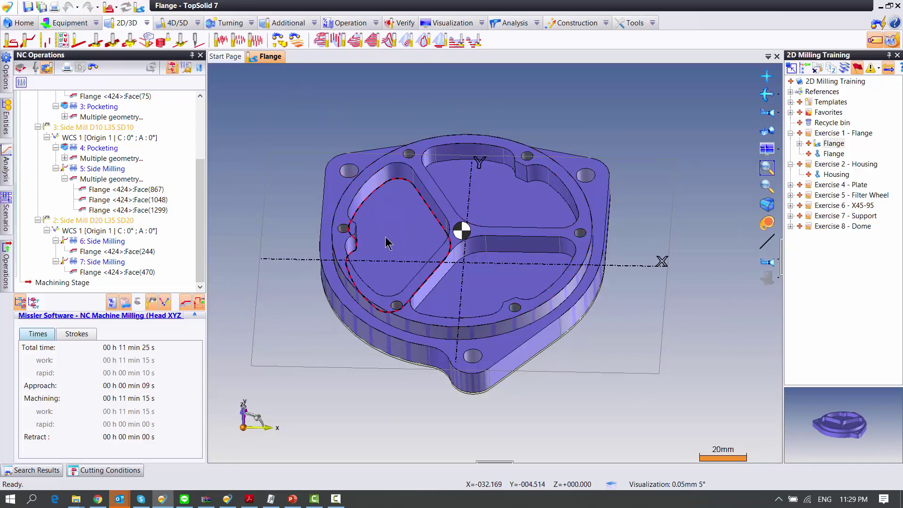
Step: Run Analysis of drillings and cylinders on the flange, excluding partial cylinders
right_click(432, 109)
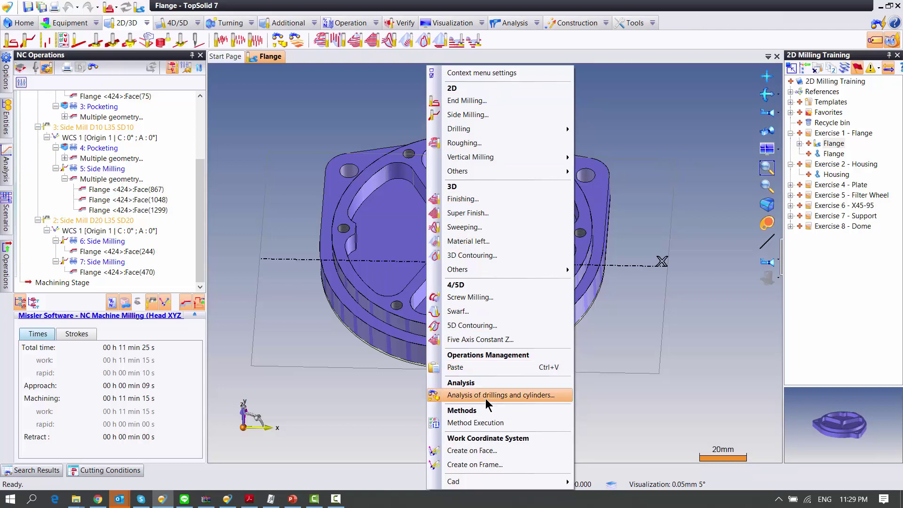
left_click(529, 403)
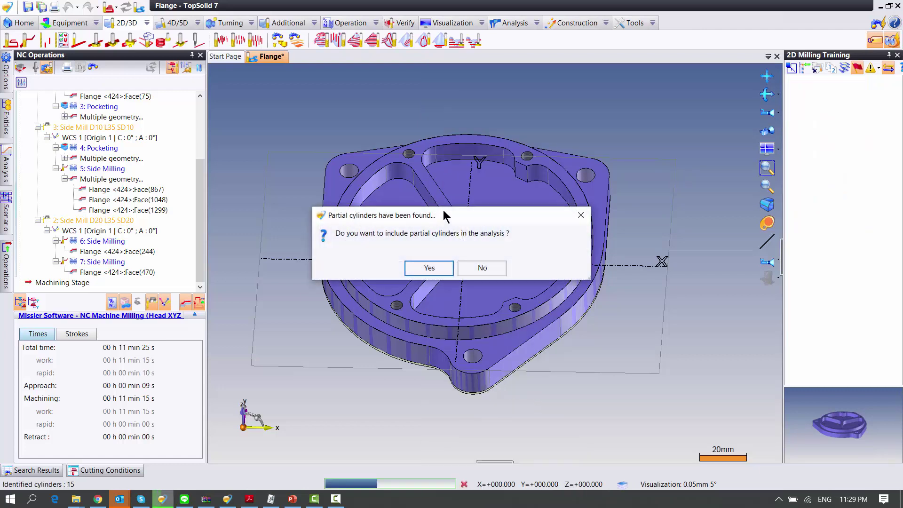
left_click_drag(444, 210, 452, 181)
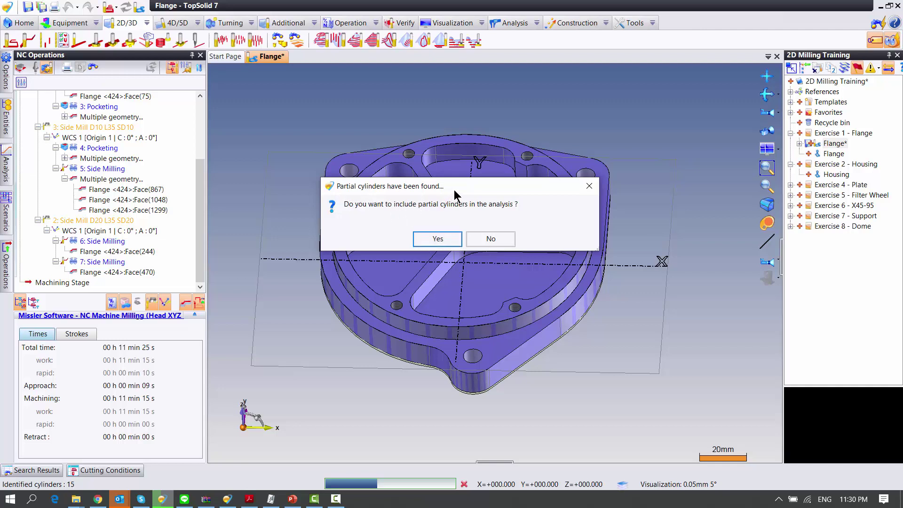
left_click_drag(455, 190, 583, 101)
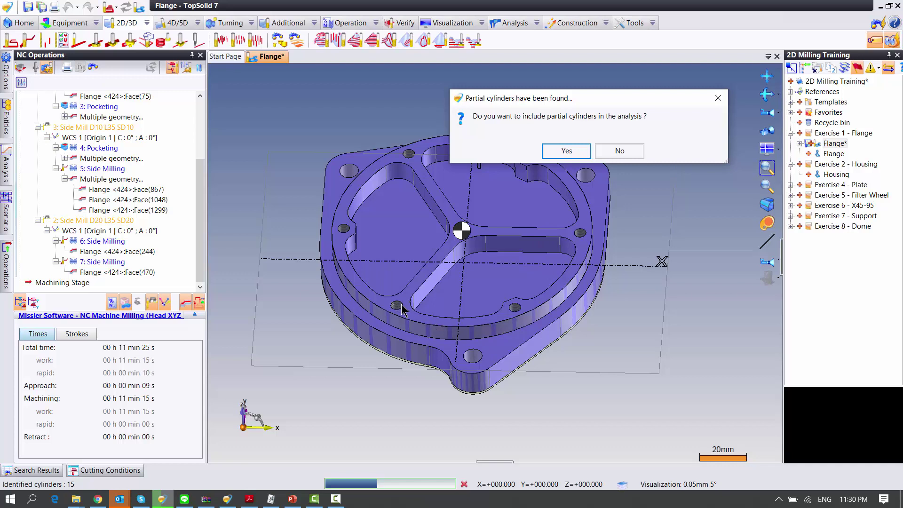
left_click(619, 151)
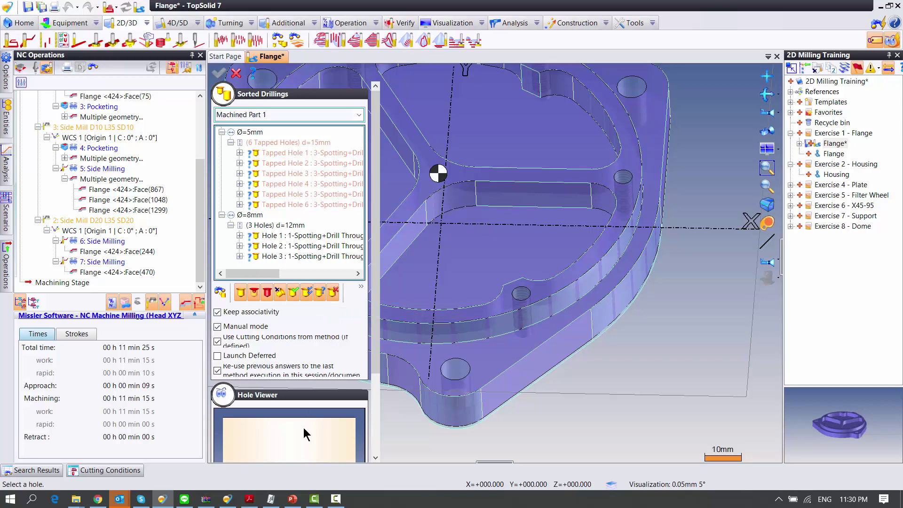
left_click(293, 499)
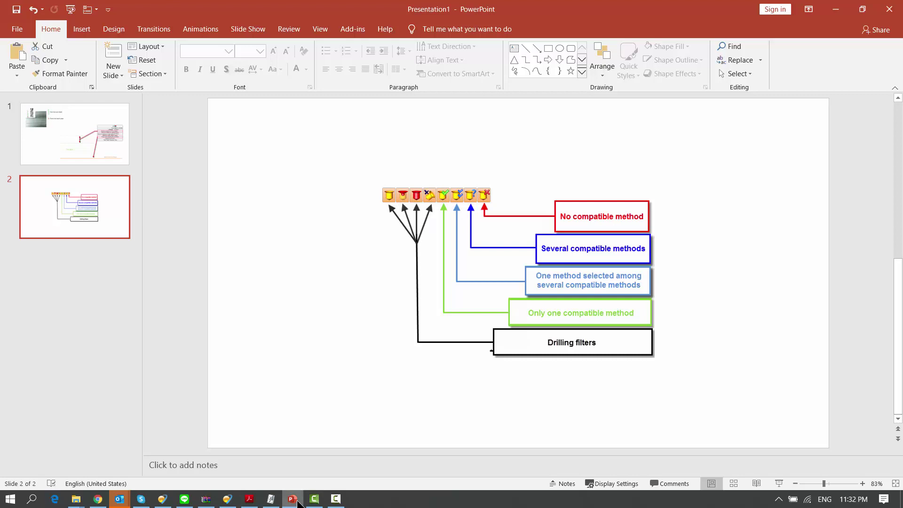
Step: Return to TopSolid 7 after reviewing the drilling-filter slide
left_click(163, 500)
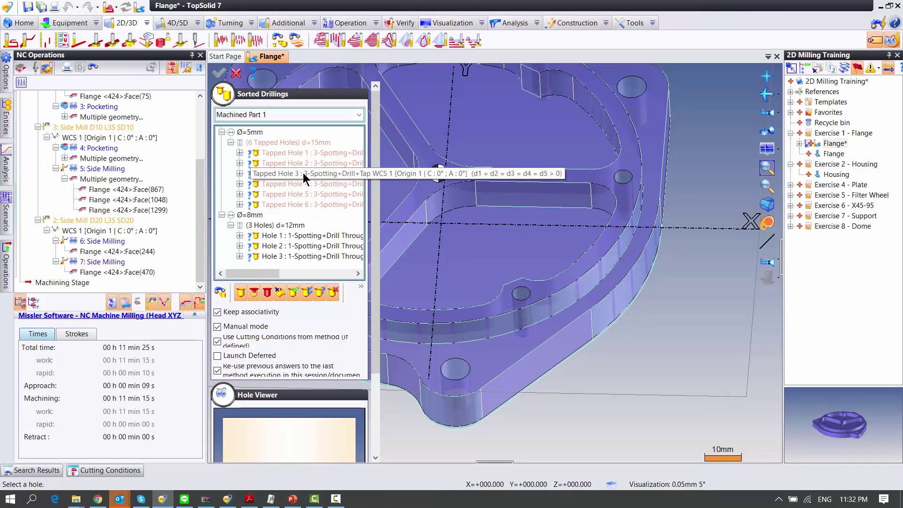
Step: Highlight the six tapped holes and the Ø8mm hole group, then collapse both groups
left_click(306, 141)
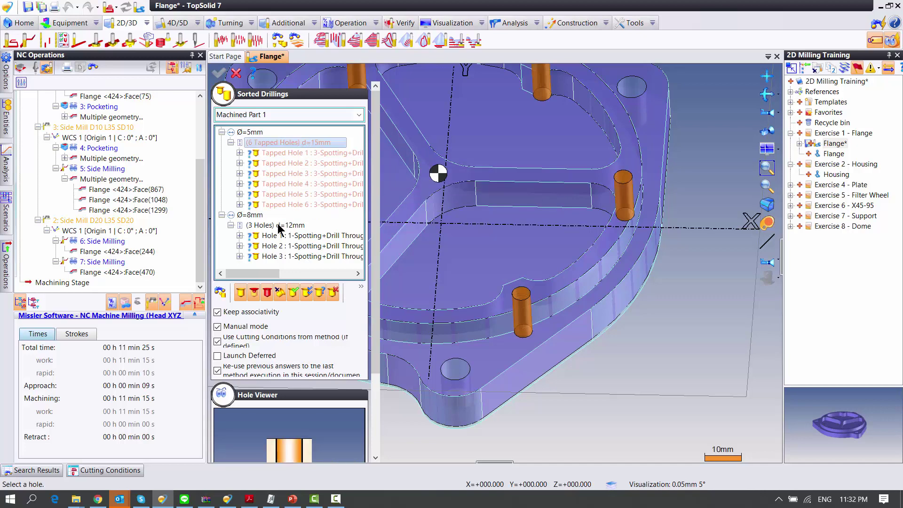
scroll(603, 292, "up", 1)
scroll(604, 292, "down", 3)
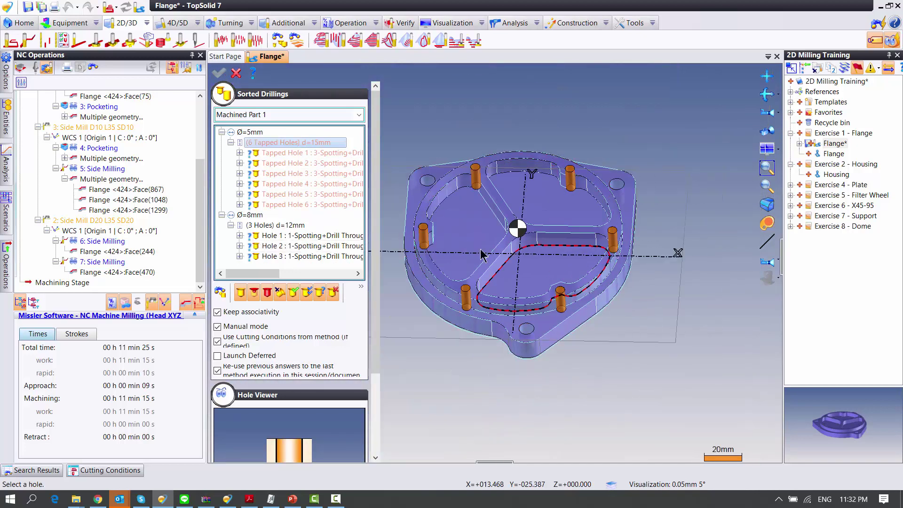
left_click(259, 215)
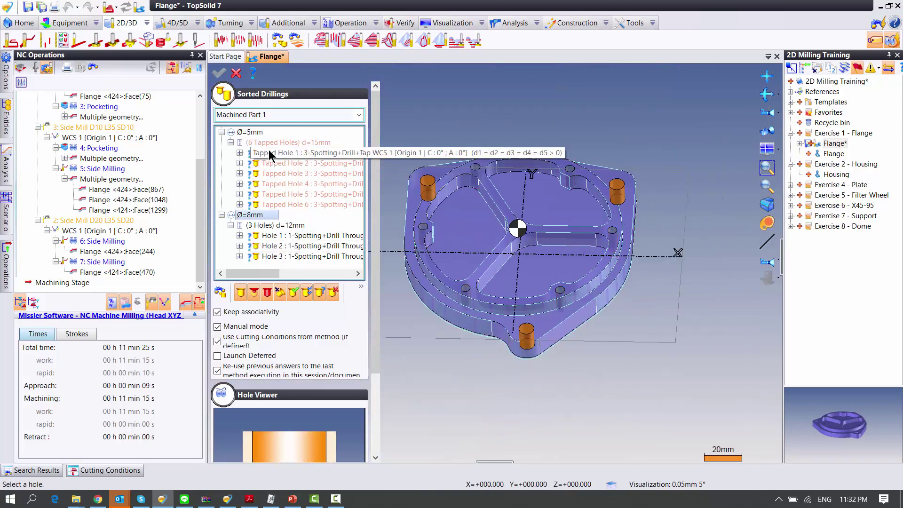
left_click(231, 142)
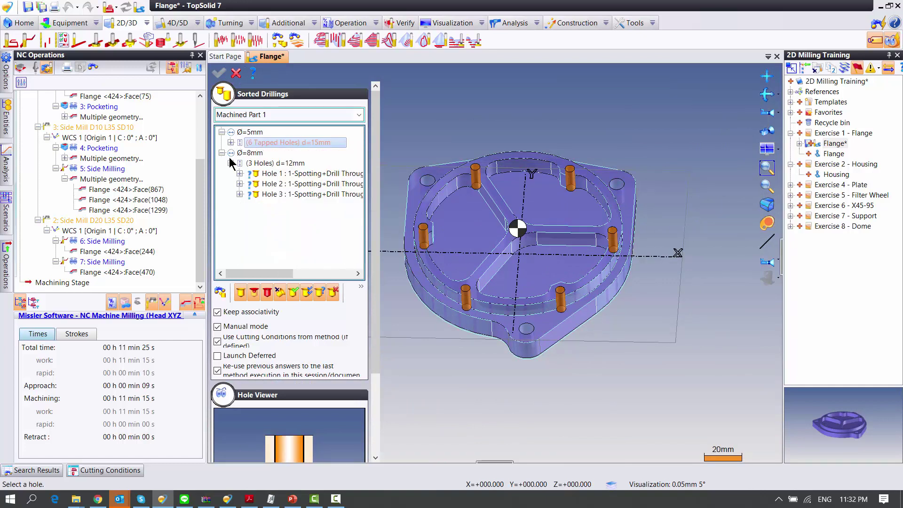
left_click(231, 162)
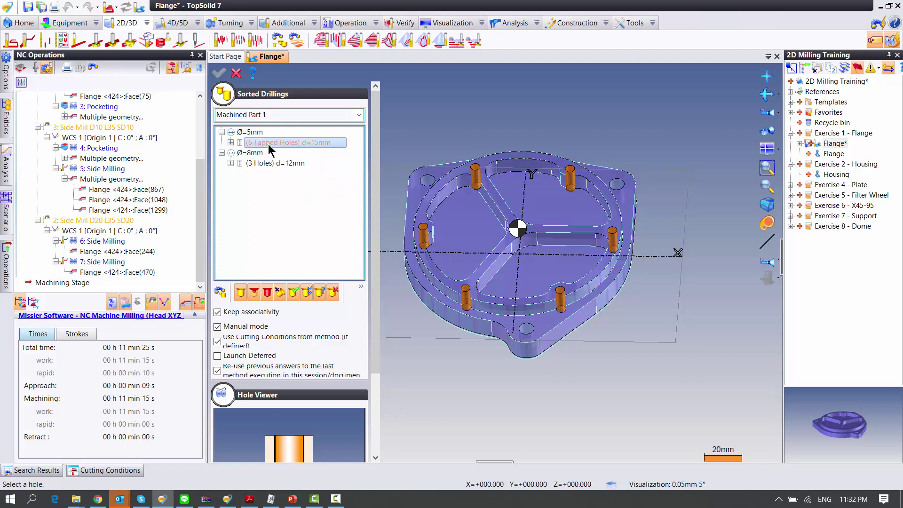
Step: Expand the groups, locate Tapped Hole 3, and select all six tapped holes
left_click(233, 142)
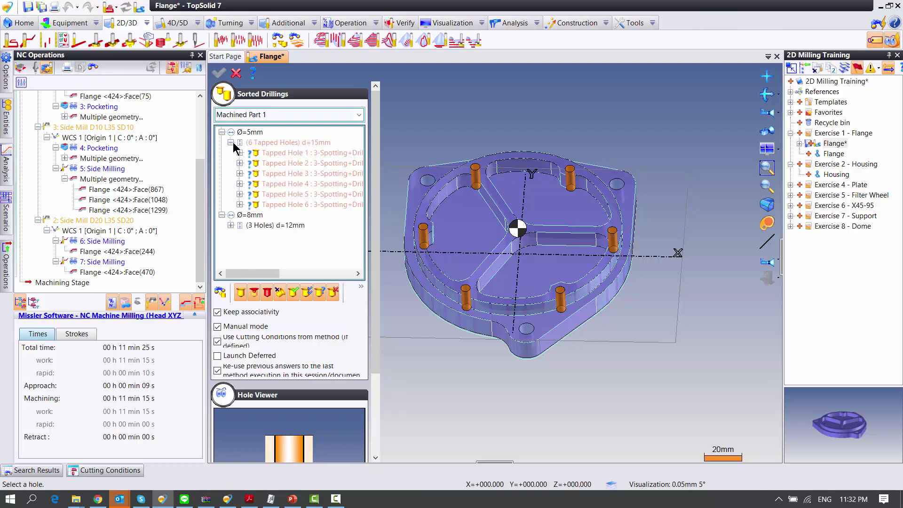
left_click(233, 142)
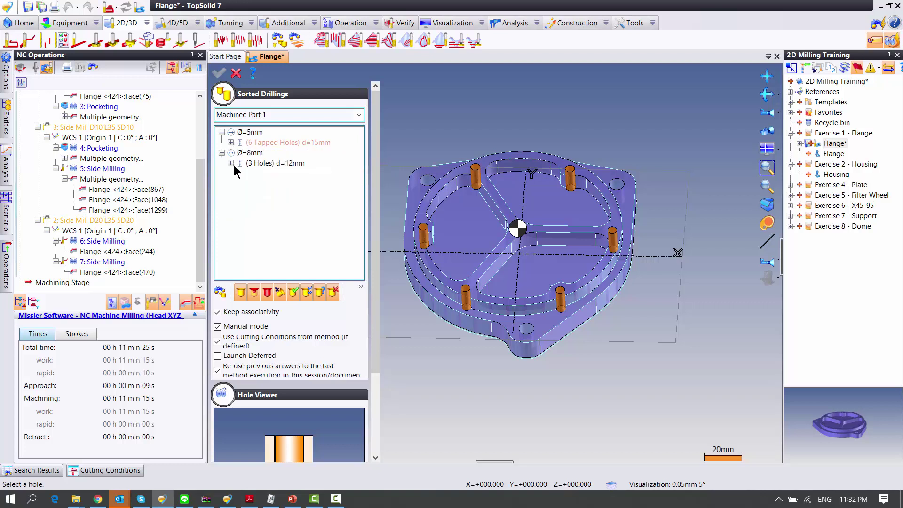
left_click(232, 163)
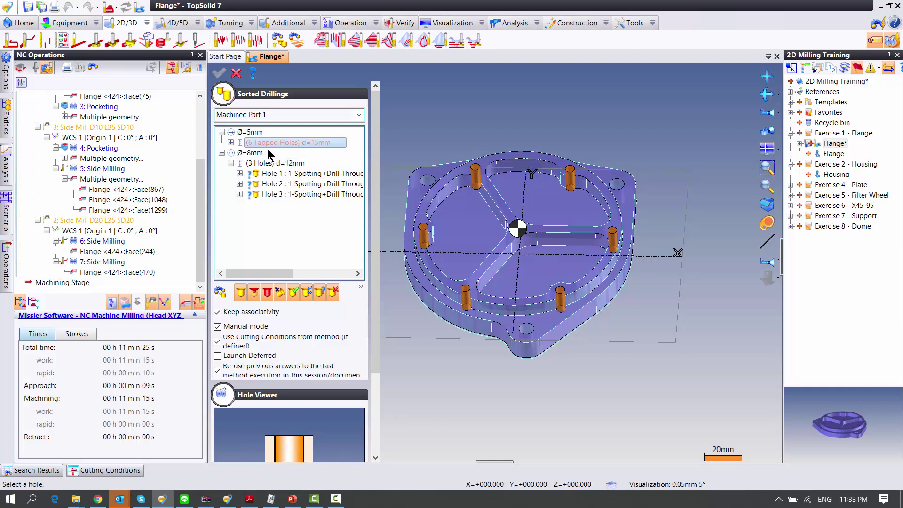
left_click(230, 142)
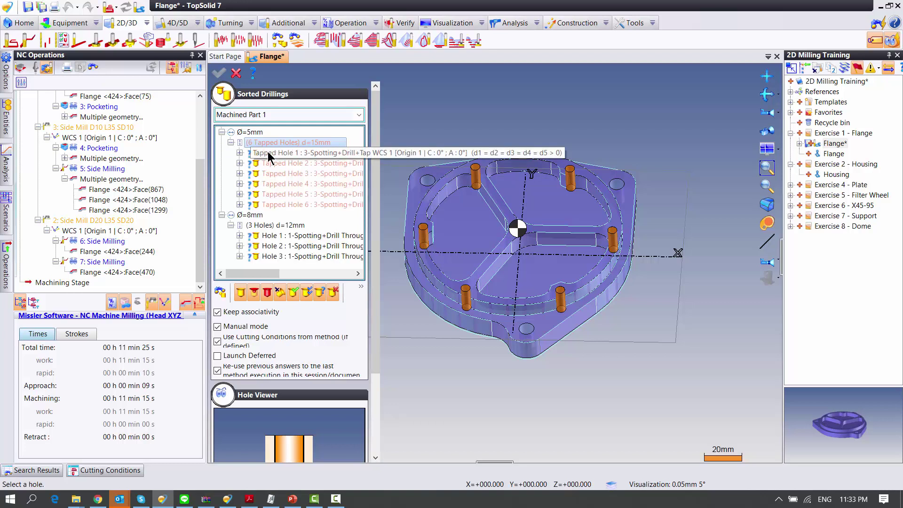
left_click(271, 173)
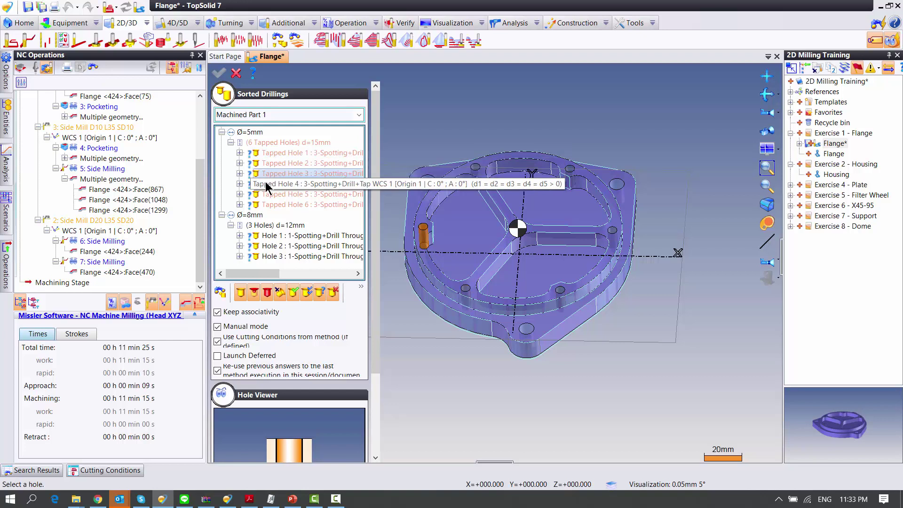
left_click(269, 143)
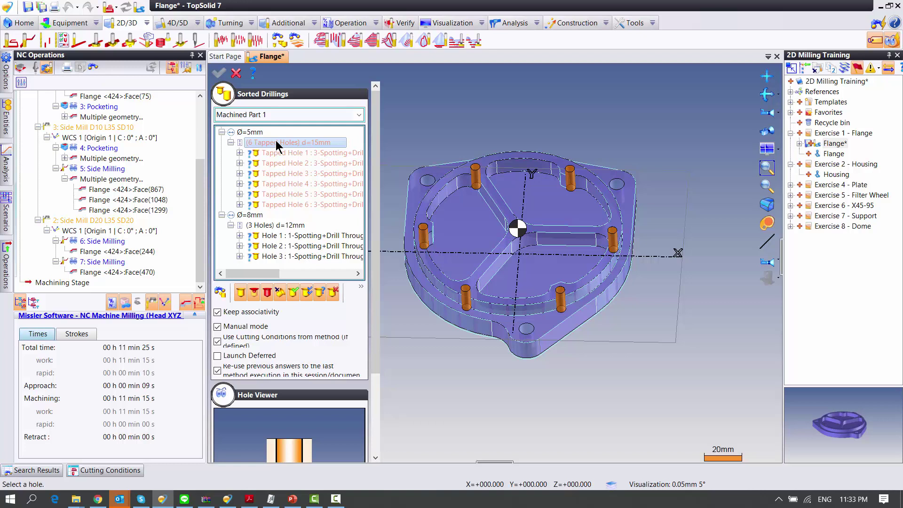
Step: Assign the 3-Spotting+Drill Through+Tap hole method to the six Ø5mm tapped holes
right_click(276, 141)
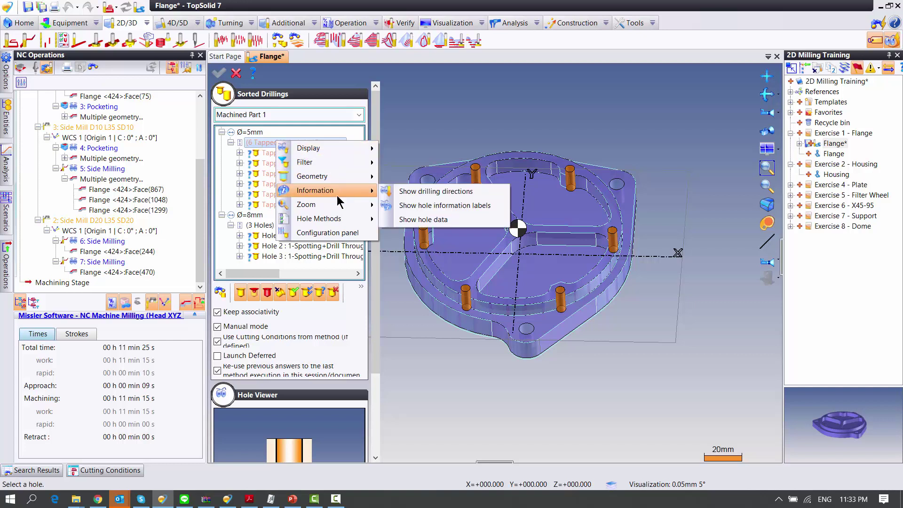
mouse_move(319, 219)
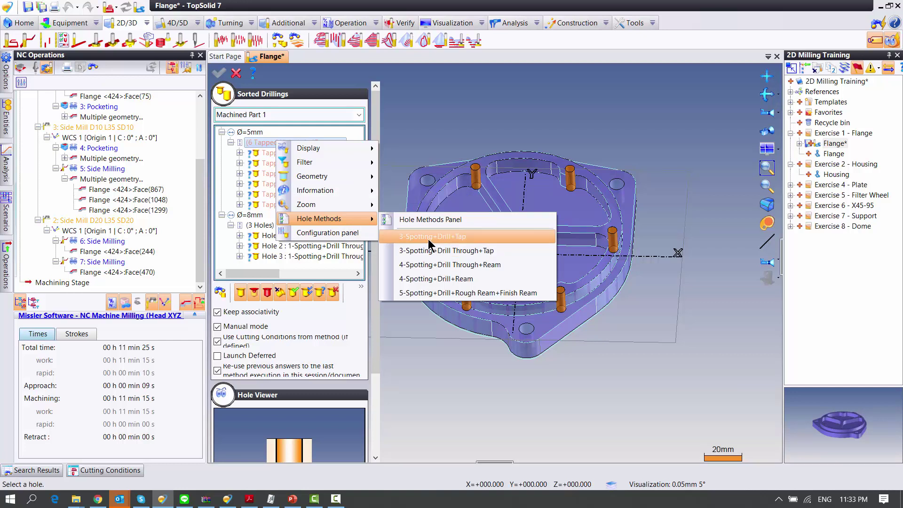
left_click(454, 238)
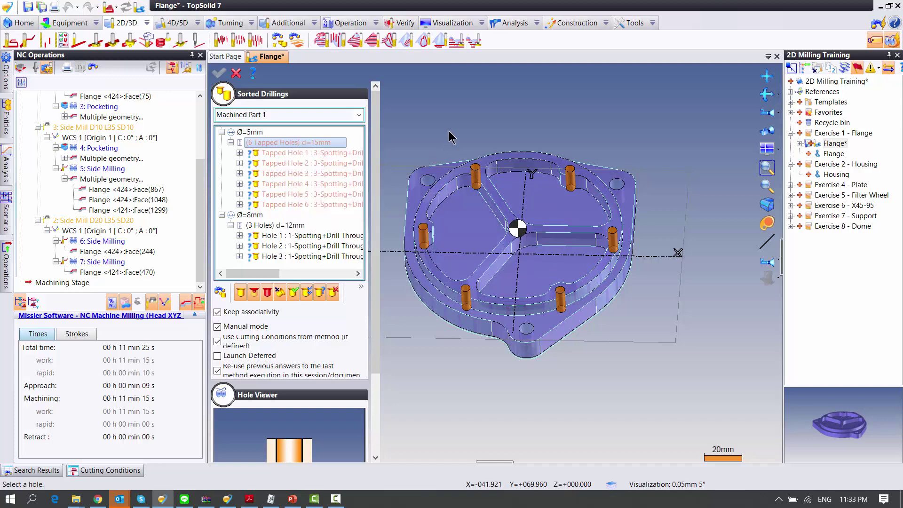
mouse_move(518, 229)
middle_mouse_down()
mouse_move(557, 214)
mouse_move(553, 202)
mouse_move(548, 237)
mouse_move(513, 222)
middle_mouse_up()
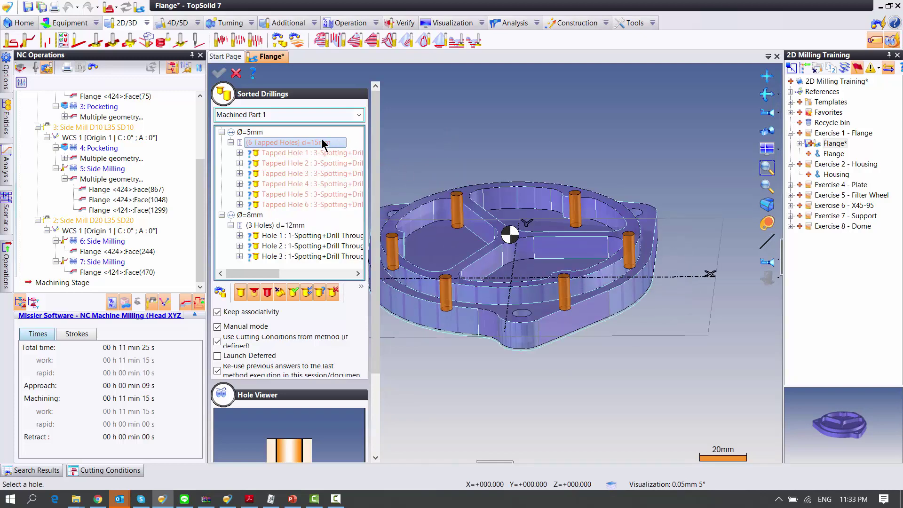
right_click(322, 142)
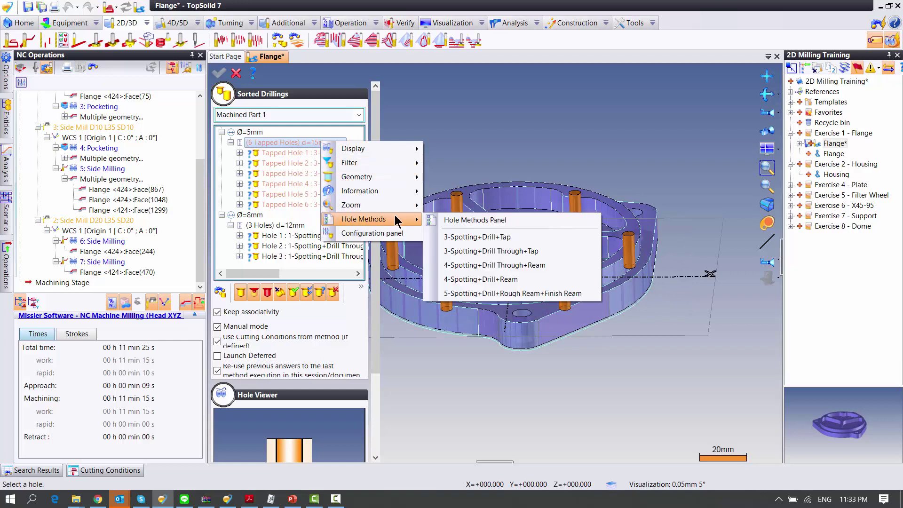
mouse_move(363, 218)
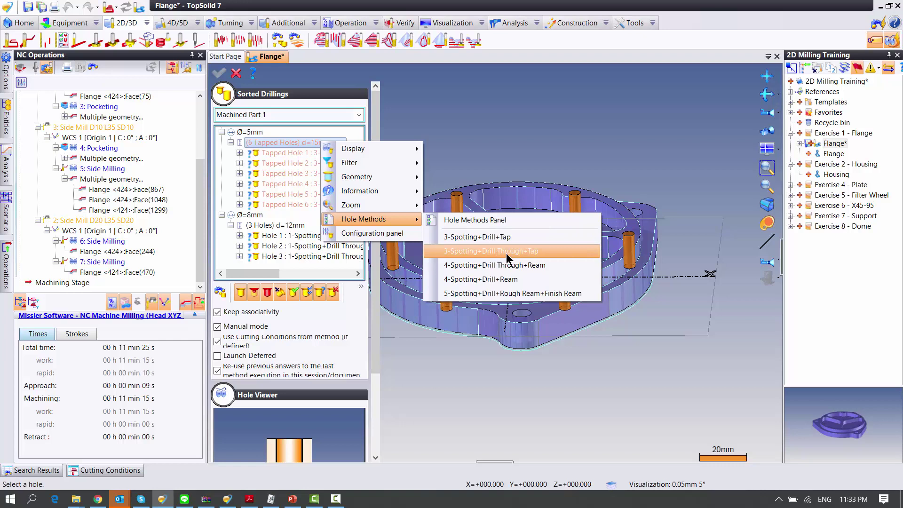
left_click(476, 236)
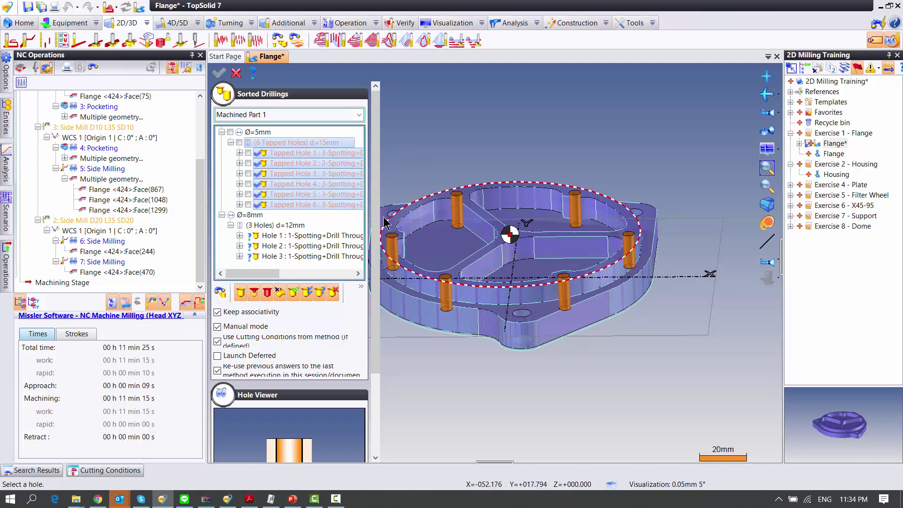
scroll(263, 207, "down", 1)
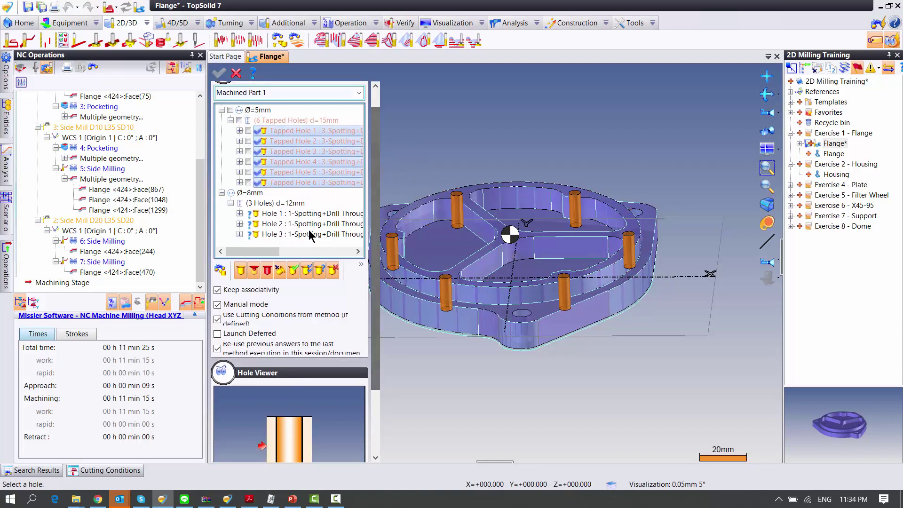
left_click(260, 204)
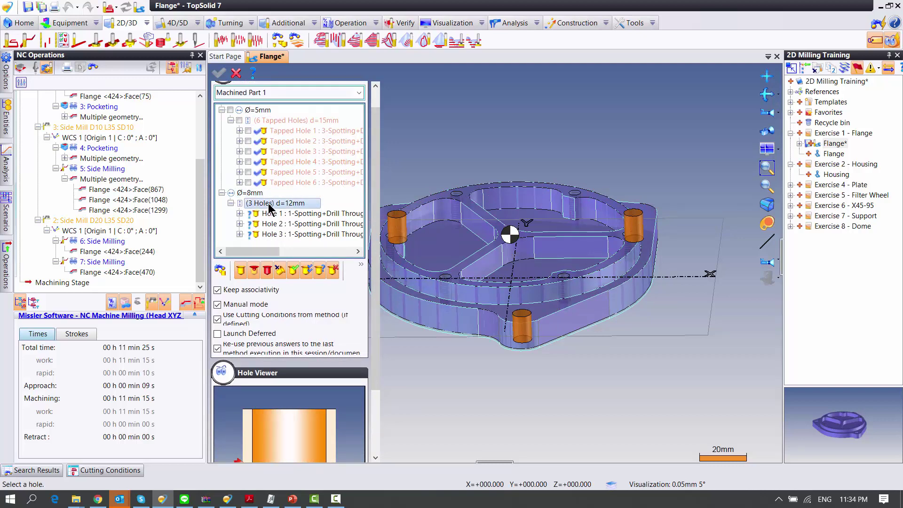
Step: Assign the 1-Spotting+Drill Through hole method to the three 12 mm holes
right_click(270, 208)
mouse_move(311, 281)
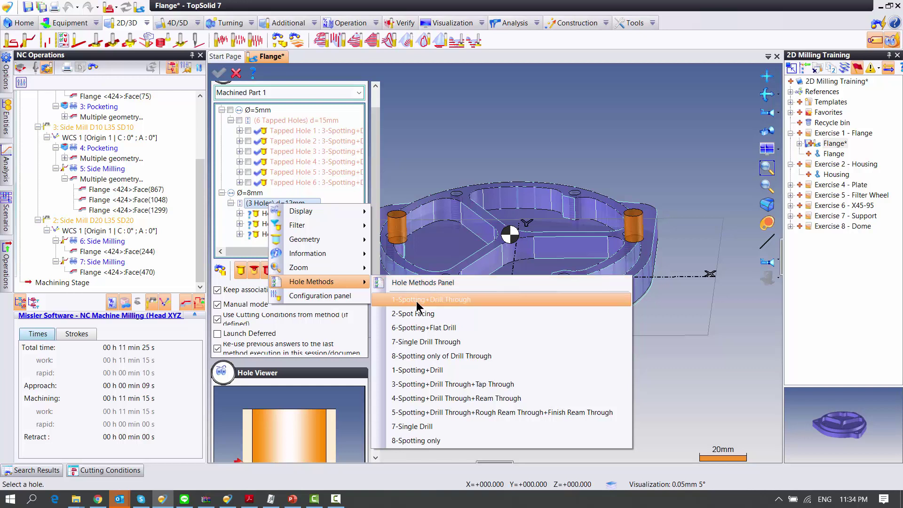
left_click(453, 299)
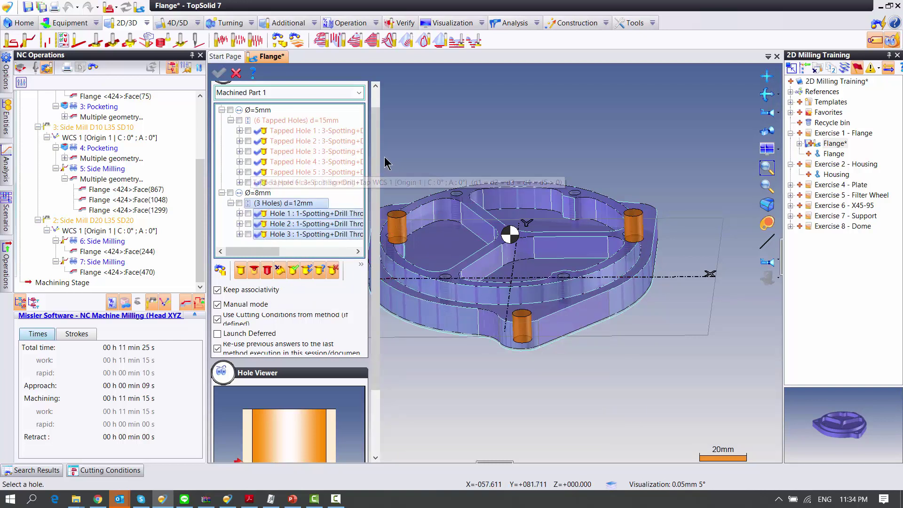
scroll(376, 176, "up", 1)
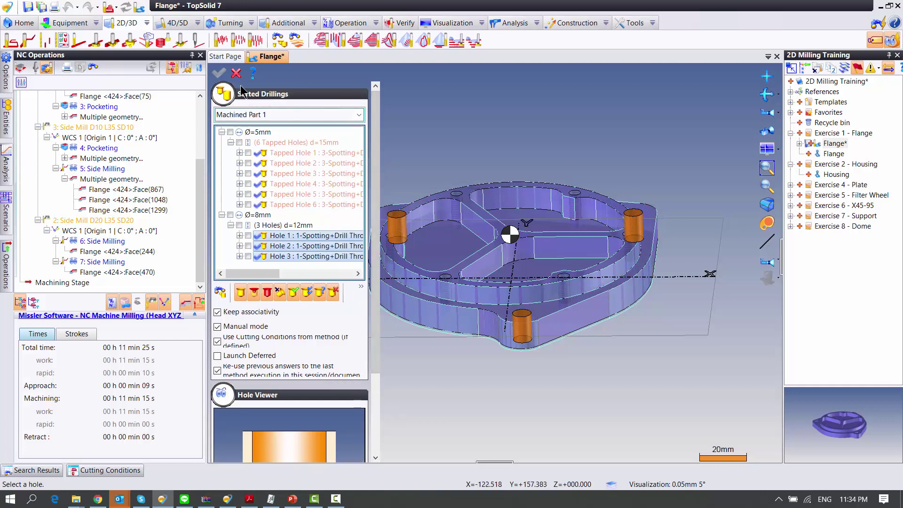
Step: Tick both the Ø=5mm and Ø=8mm hole groups for machining
left_click(229, 131)
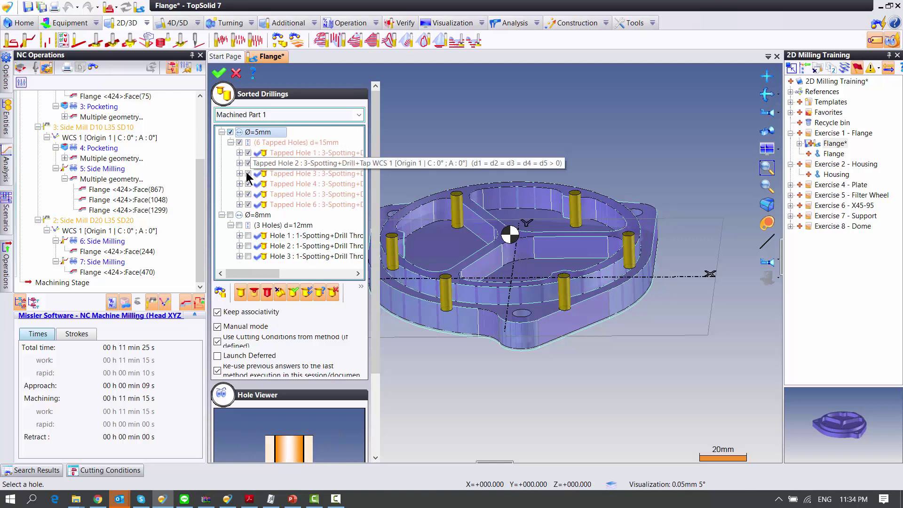
left_click(230, 215)
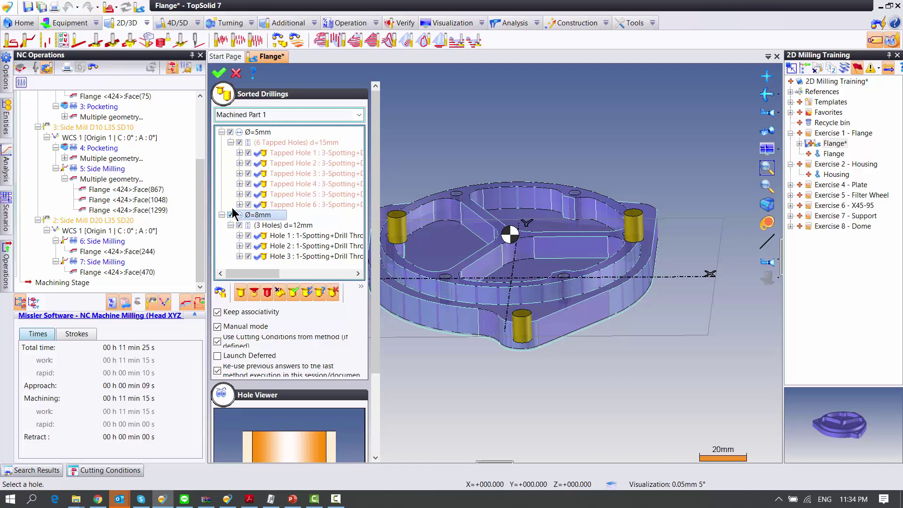
scroll(372, 216, "down", 1)
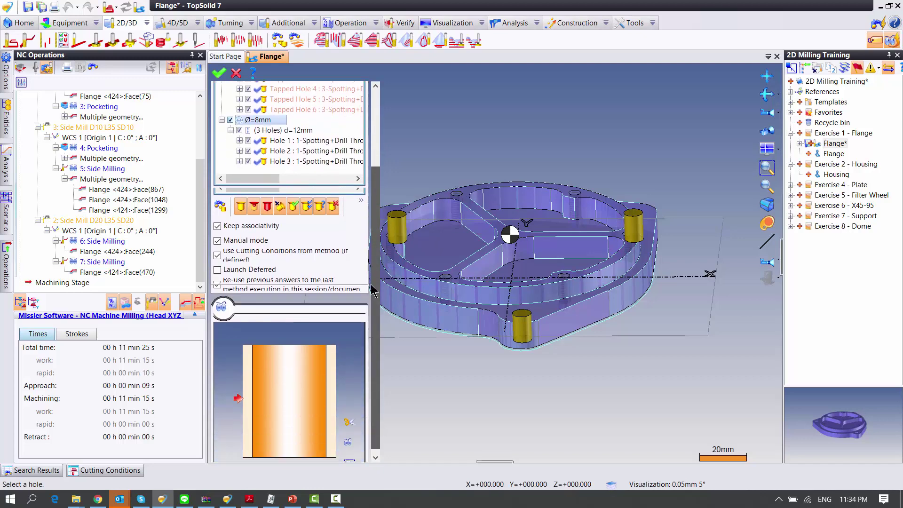
scroll(377, 221, "down", 2)
scroll(376, 221, "up", 3)
middle_click_drag(381, 224, 604, 219)
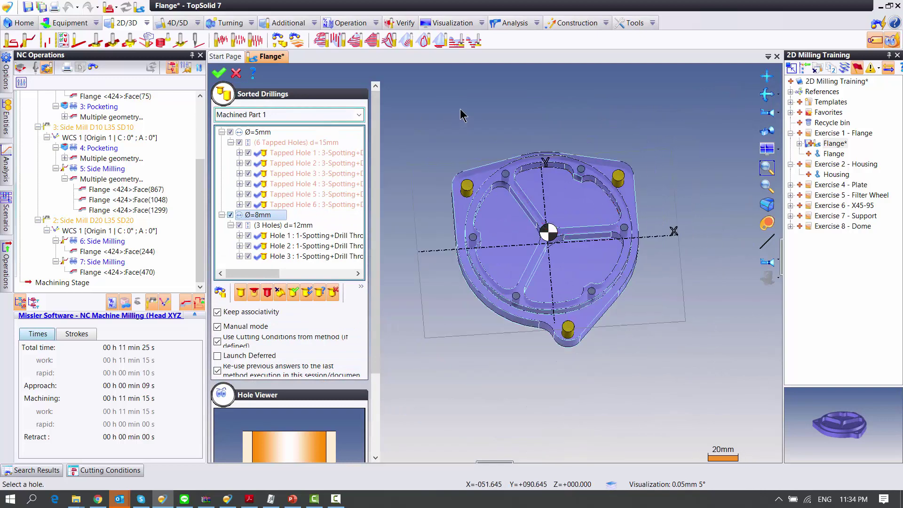
Step: Validate the Sorted Drillings to start machining the holes
right_click(464, 111)
left_click(473, 108)
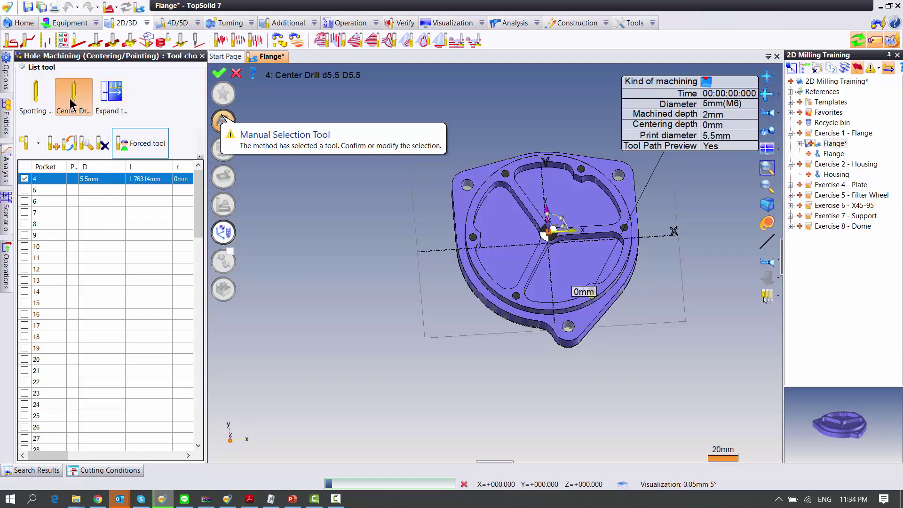
mouse_move(399, 285)
middle_mouse_down()
mouse_move(398, 251)
mouse_move(397, 273)
middle_mouse_up()
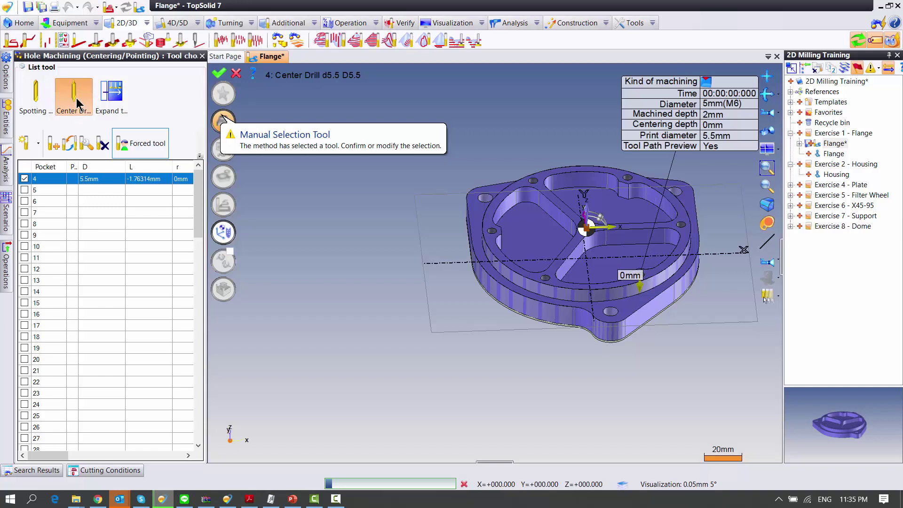
Step: Change the center drill's bottom diameter to 2 mm and validate the center drilling
double_click(76, 104)
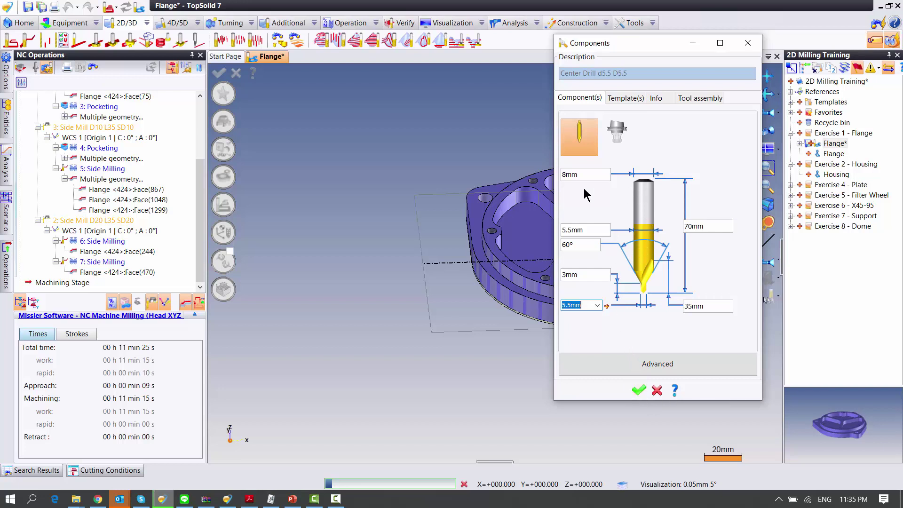
left_click(582, 276)
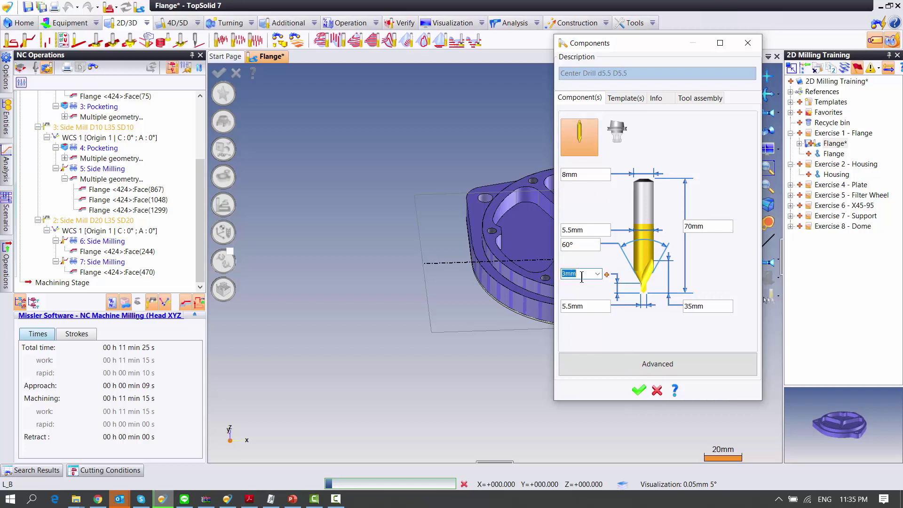
left_click(579, 306)
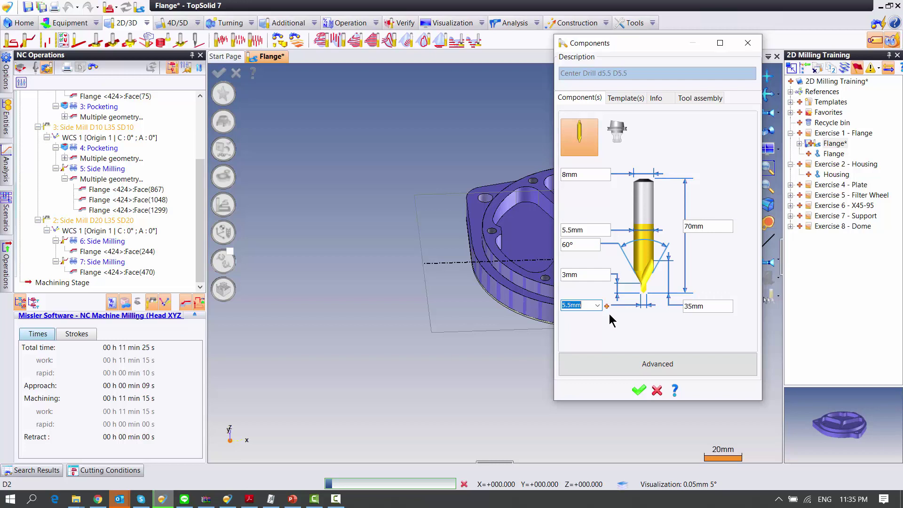
type("2")
left_click(704, 309)
left_click(639, 390)
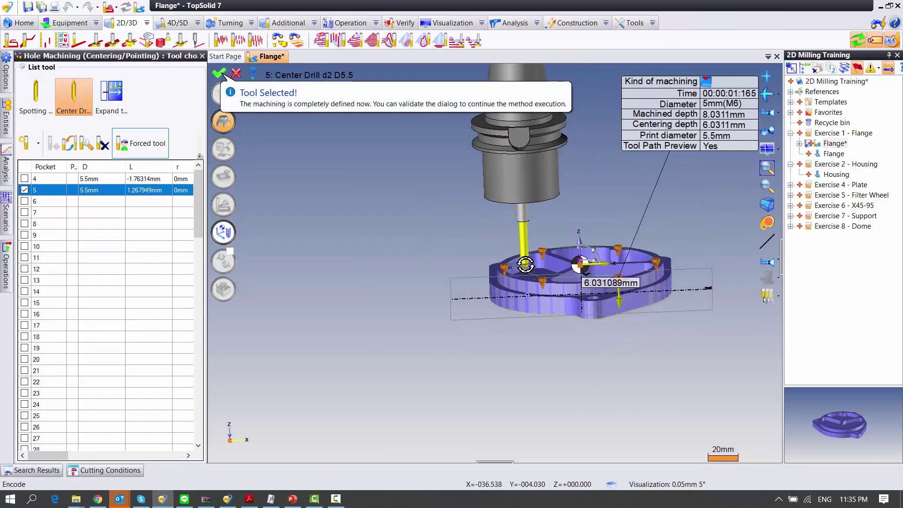
scroll(525, 265, "up", 5)
scroll(588, 264, "down", 2)
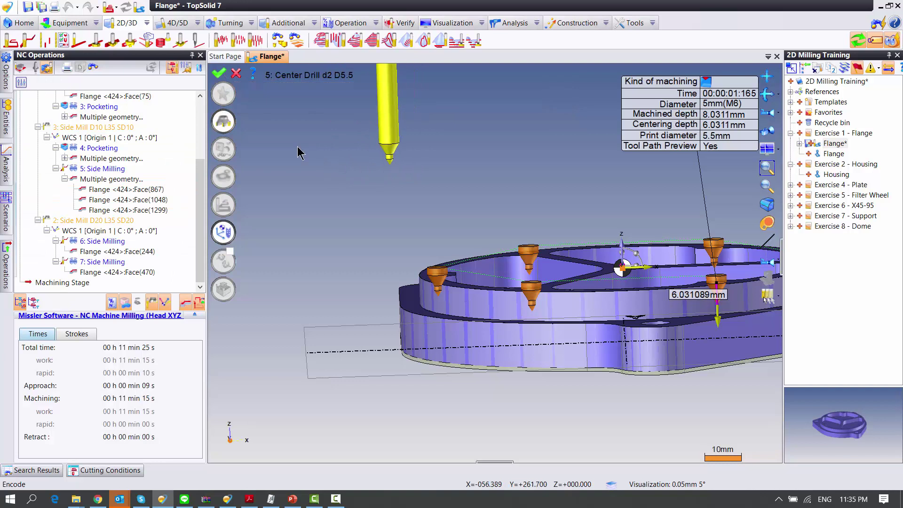
right_click(327, 134)
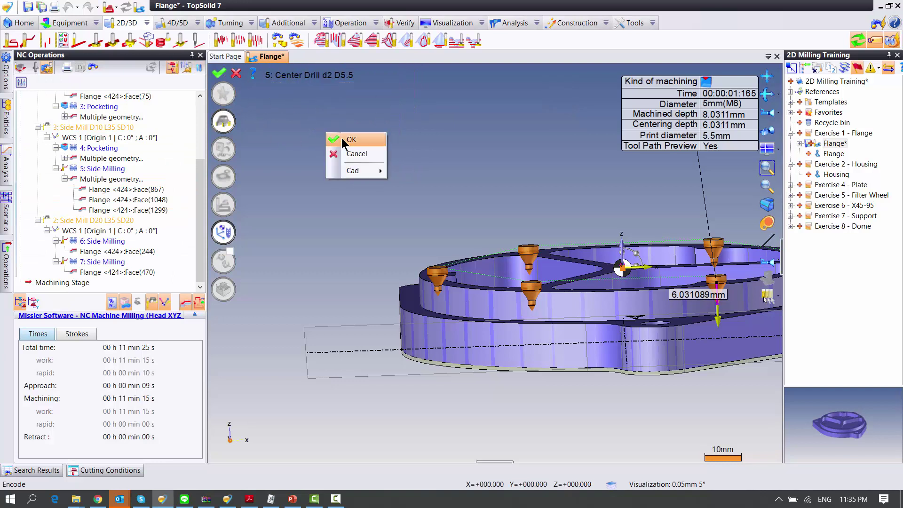
left_click(343, 140)
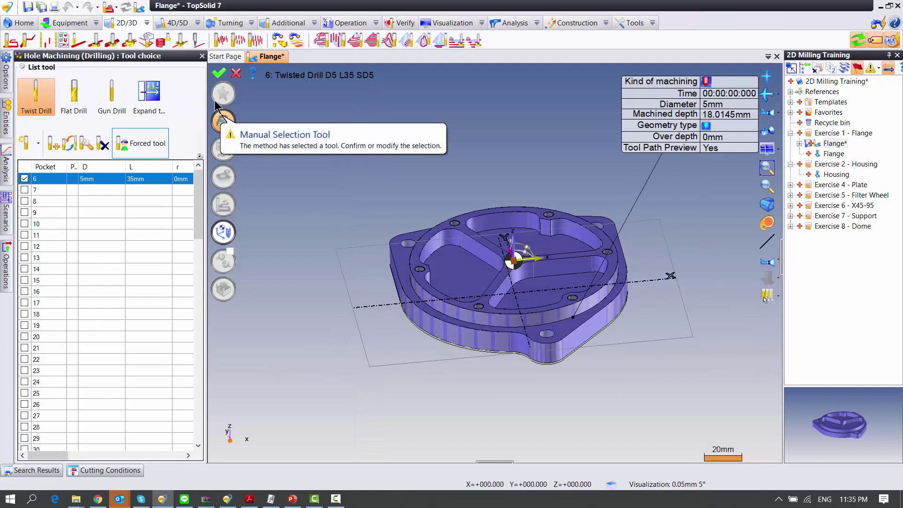
Step: Drill the tapped holes with the unchanged 5 mm twist drill and validate
double_click(36, 95)
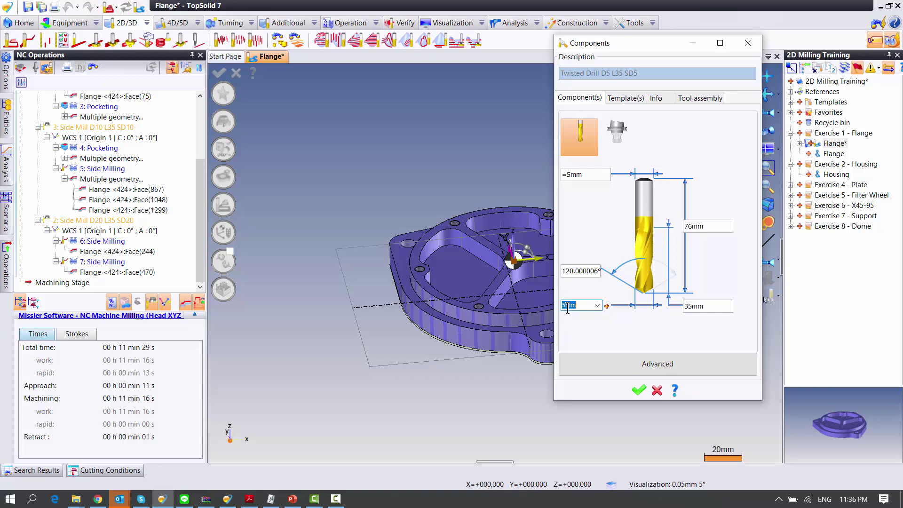
left_click(641, 392)
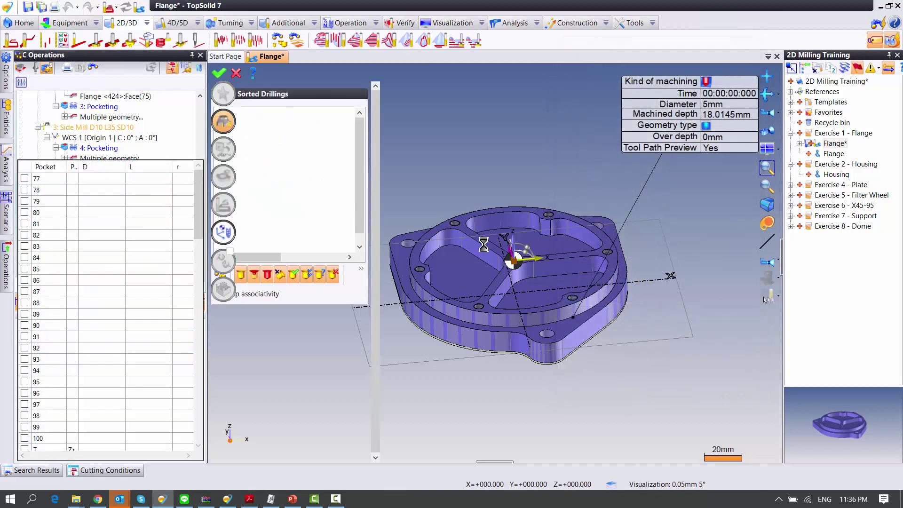
right_click(463, 157)
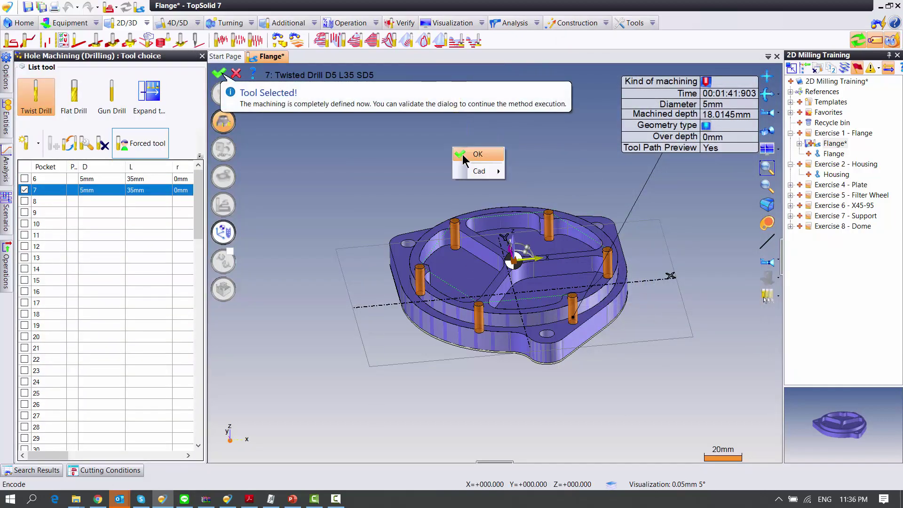
left_click(470, 164)
right_click(348, 165)
left_click(359, 170)
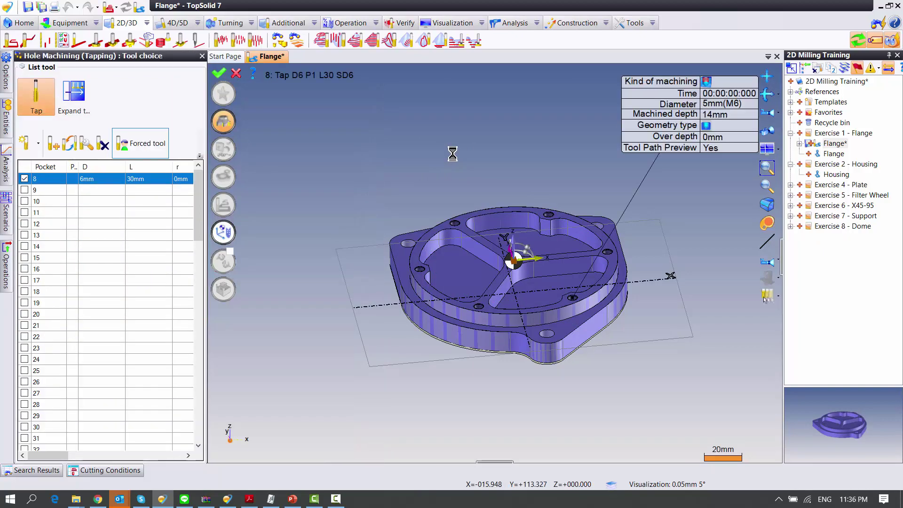
Step: Tap the holes with the unchanged Tap D6 P1 L30 and validate
left_click(40, 97)
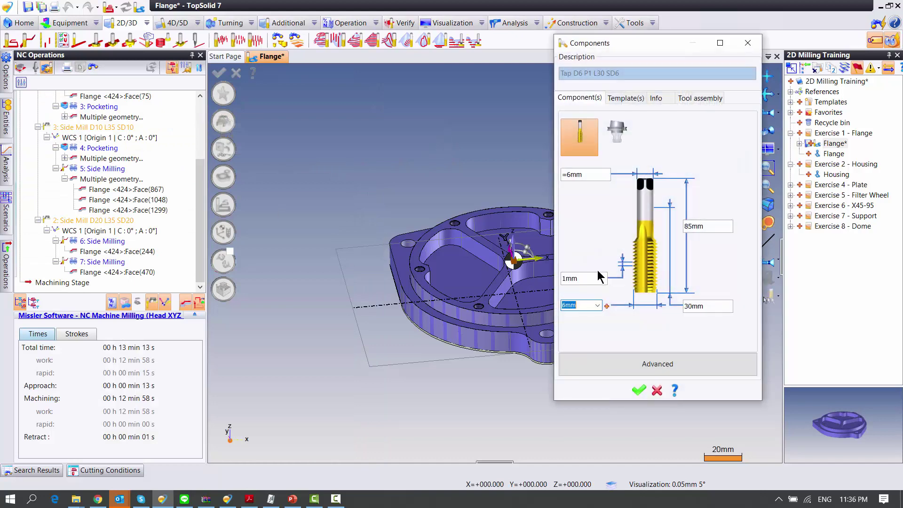
left_click(639, 390)
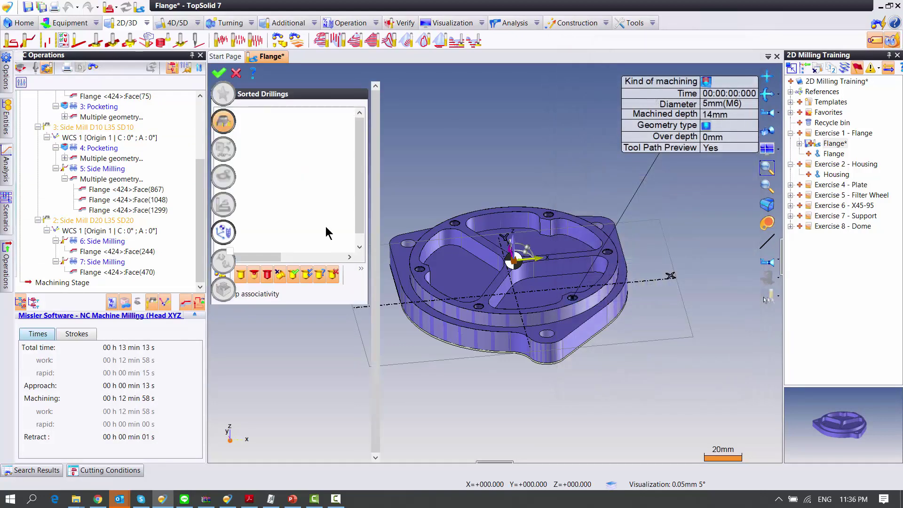
right_click(369, 120)
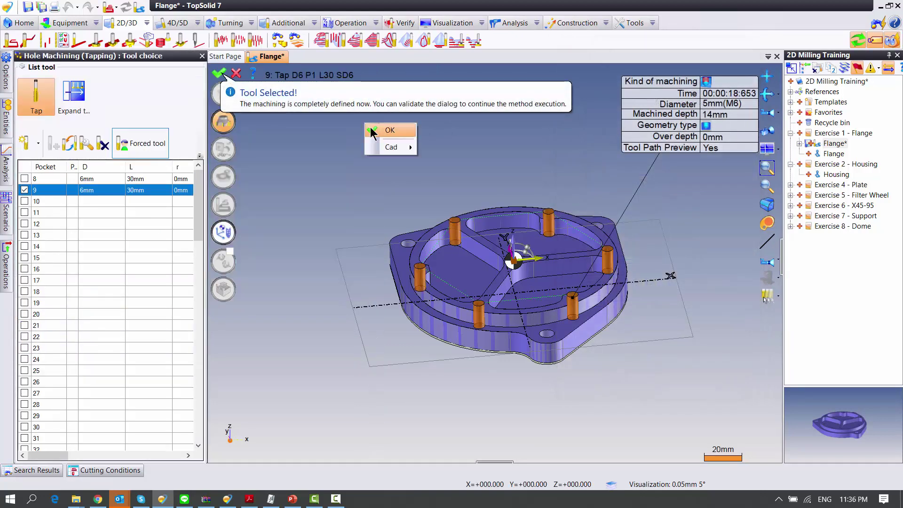
left_click(377, 129)
right_click(372, 137)
left_click(384, 139)
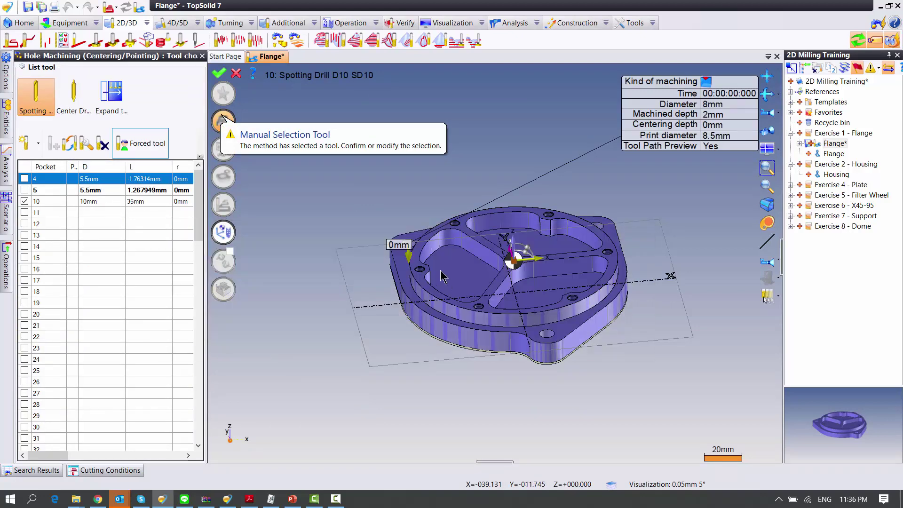
Step: Spot the Ø8mm holes with the 5.5 mm Center Drill and validate
scroll(399, 260, "up", 2)
scroll(399, 260, "up", 3)
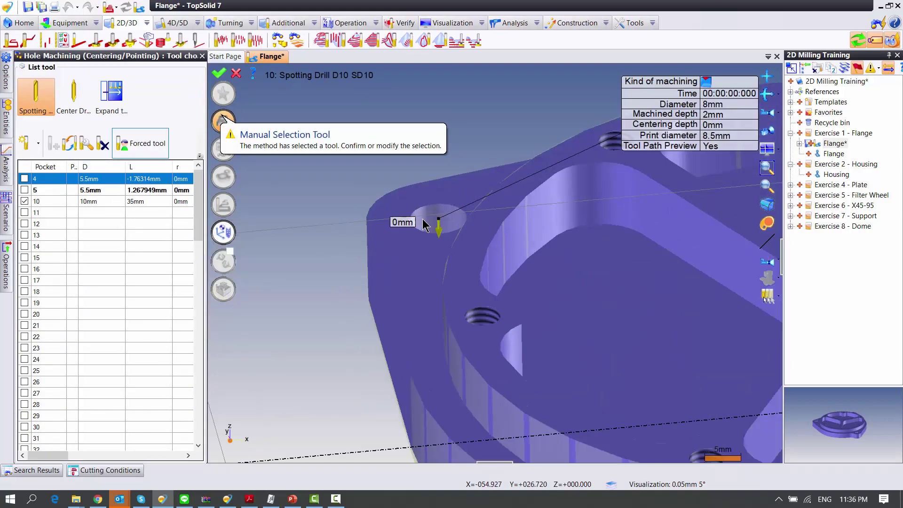
scroll(442, 226, "up", 2)
scroll(445, 231, "down", 2)
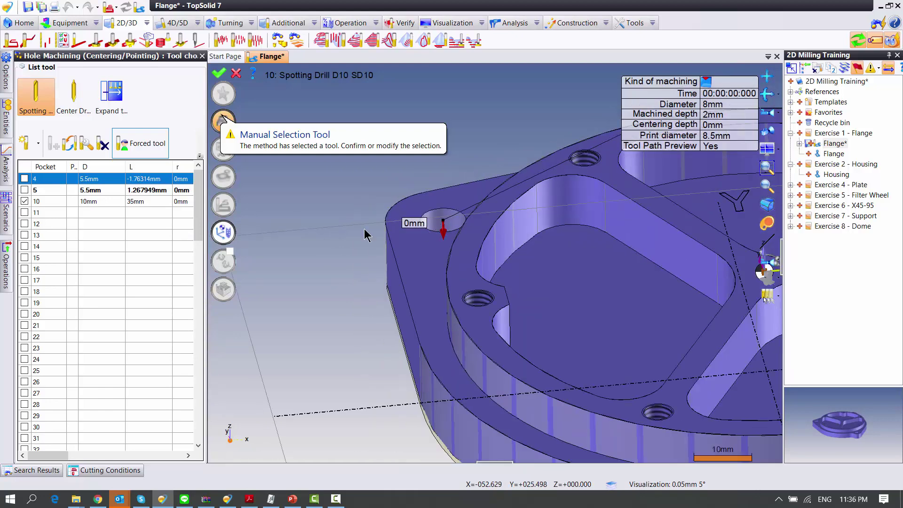
mouse_move(42, 190)
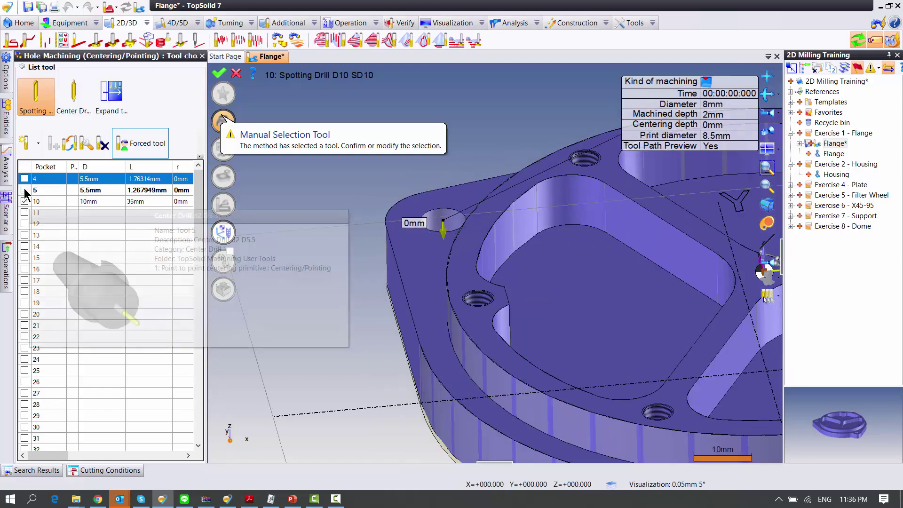
left_click(25, 190)
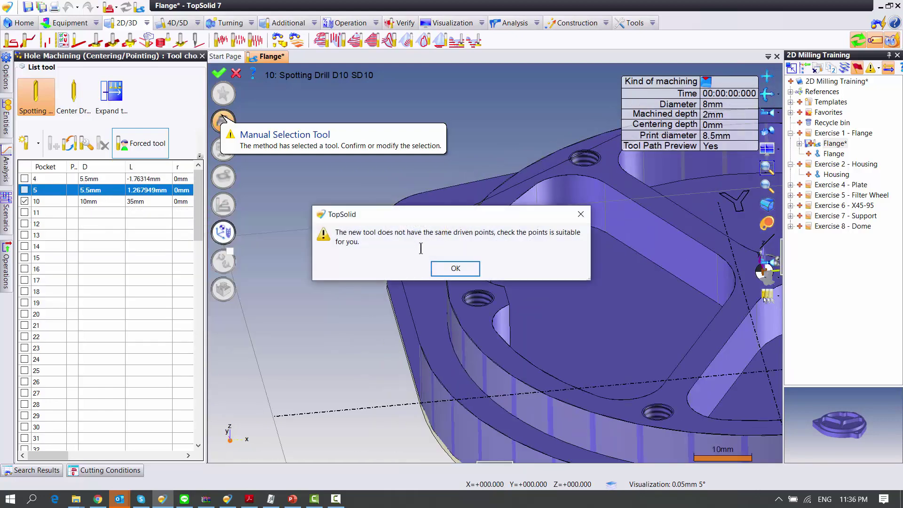
left_click(454, 269)
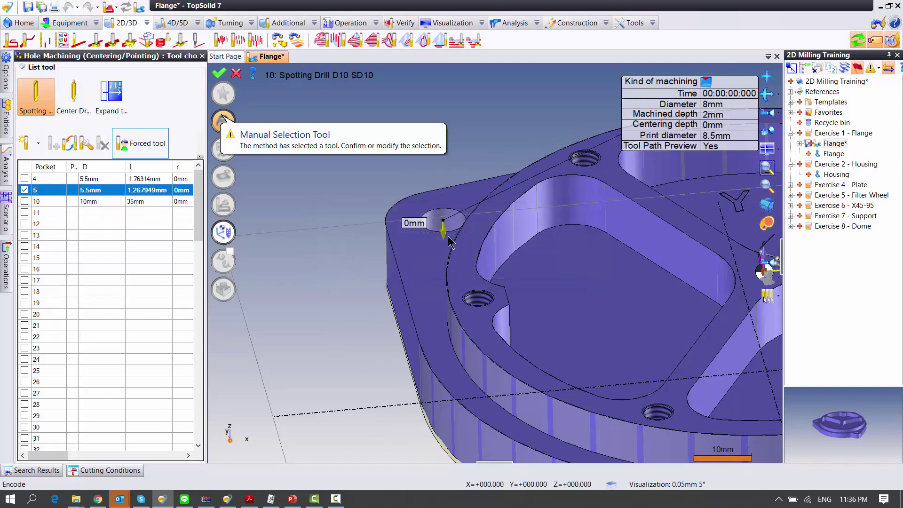
right_click(359, 218)
left_click(370, 215)
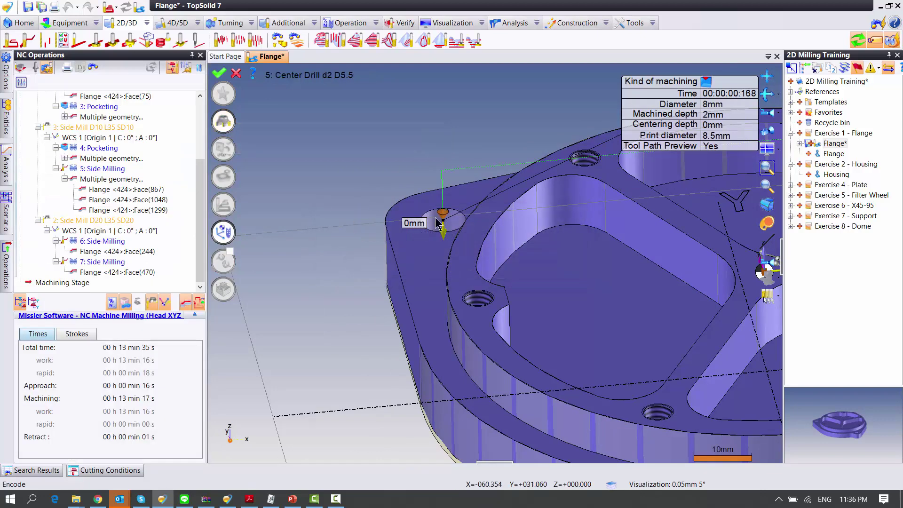
right_click(346, 145)
left_click(365, 149)
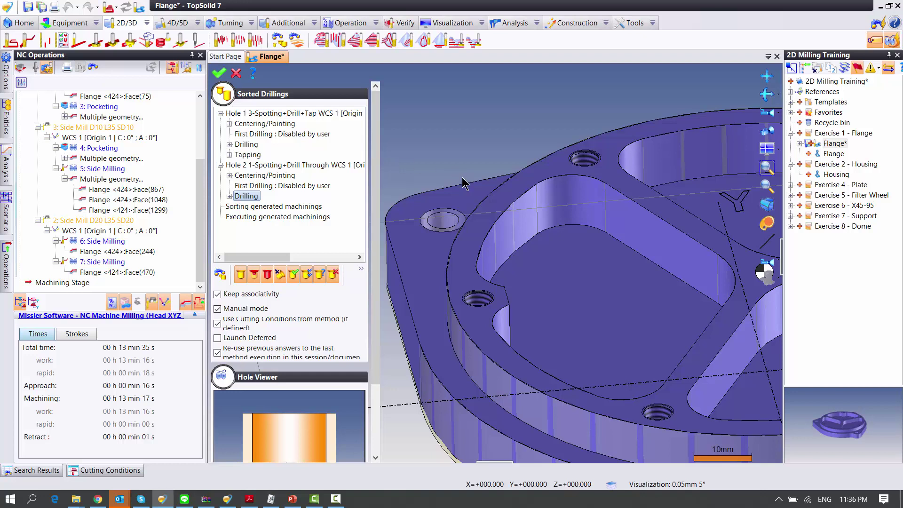
key("Return")
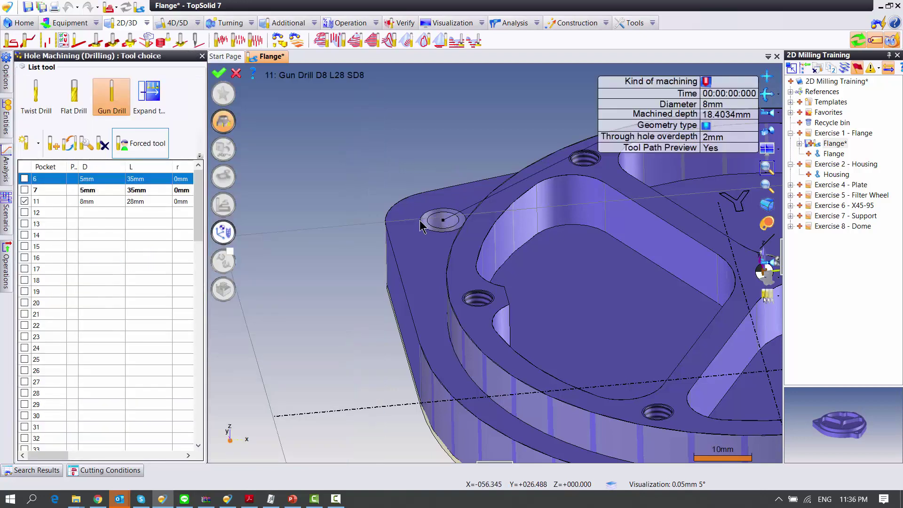
Step: Drill the Ø8mm holes with a new 8 mm Twist Drill D8 L35 and validate
left_click(32, 102)
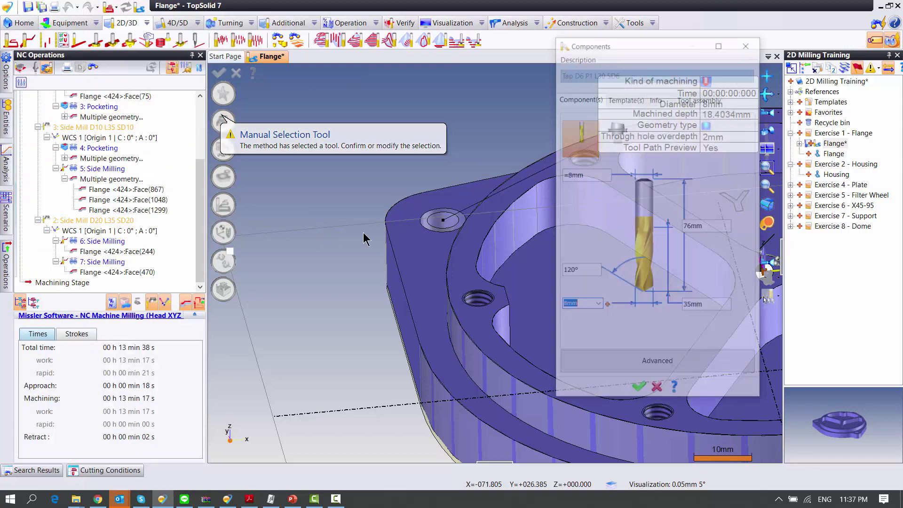
left_click(589, 311)
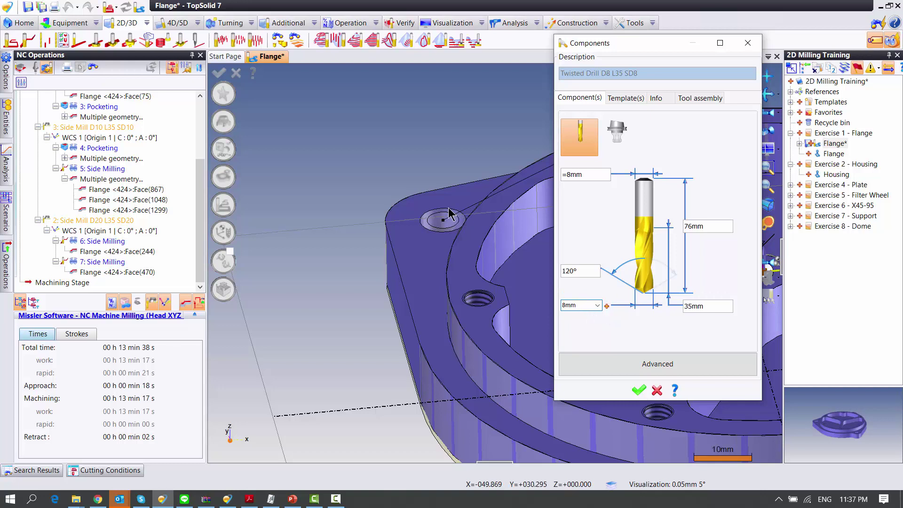
left_click(639, 391)
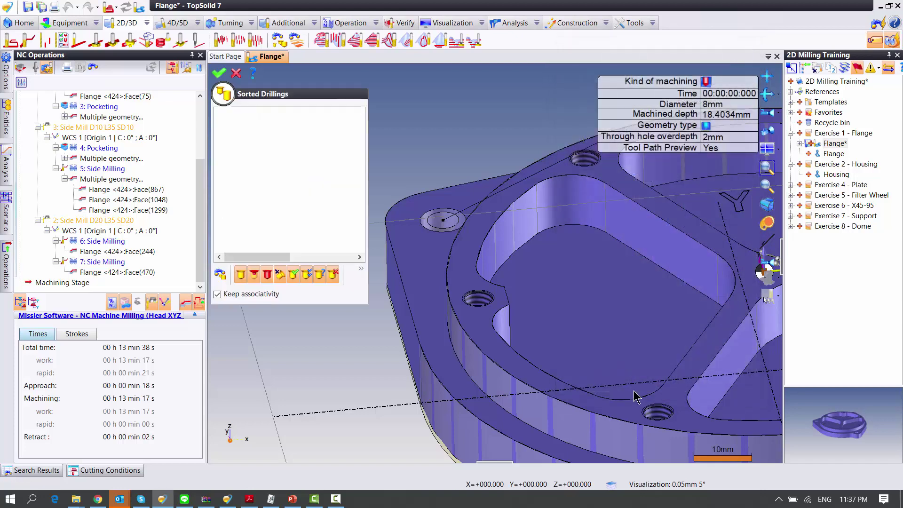
right_click(344, 155)
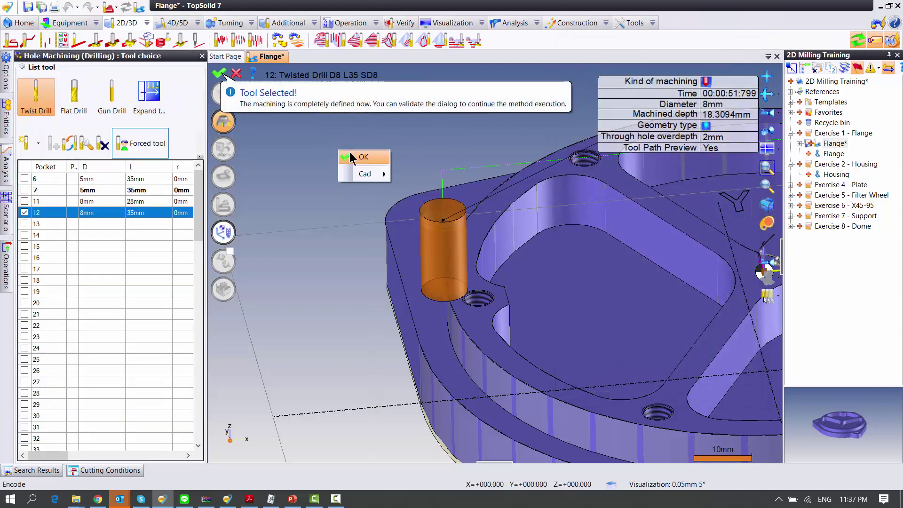
left_click(354, 161)
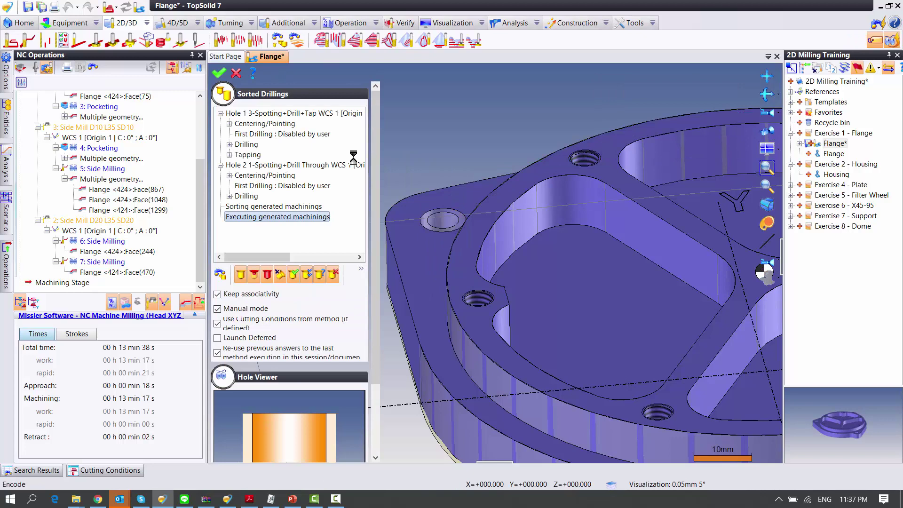
Step: Orbit the flange to inspect the added hole operations, then bring up the Verify tools
scroll(347, 247, "down", 5)
mouse_move(347, 246)
middle_mouse_down()
mouse_move(375, 287)
mouse_move(367, 267)
middle_mouse_up()
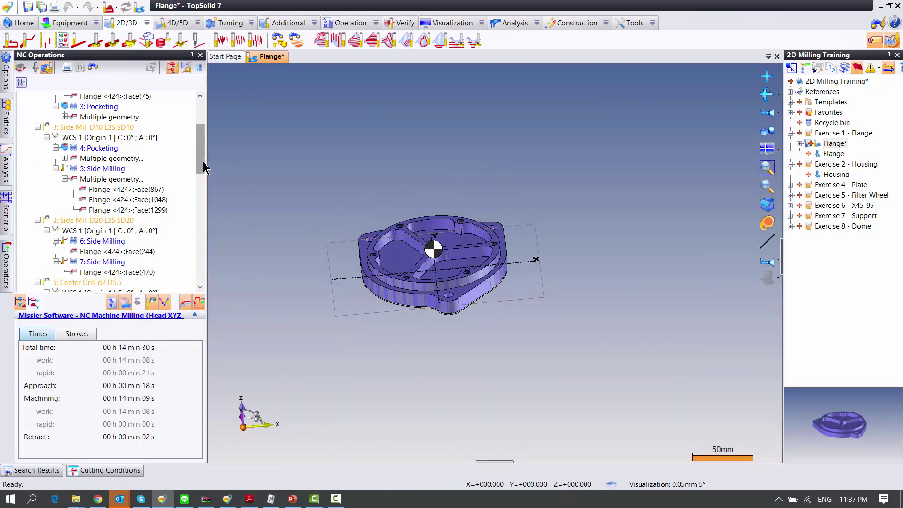
left_click_drag(203, 167, 204, 174)
scroll(344, 255, "up", 3)
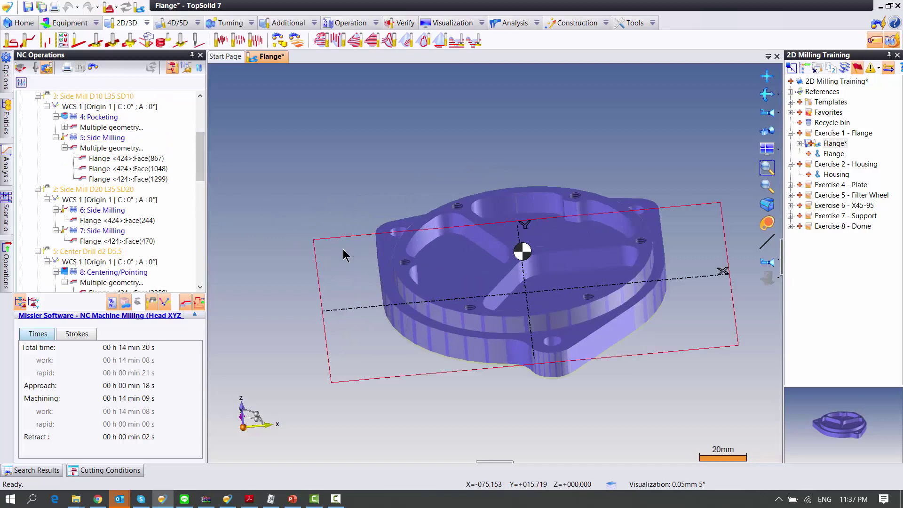
mouse_move(344, 250)
middle_mouse_down()
mouse_move(355, 280)
mouse_move(428, 284)
middle_mouse_up()
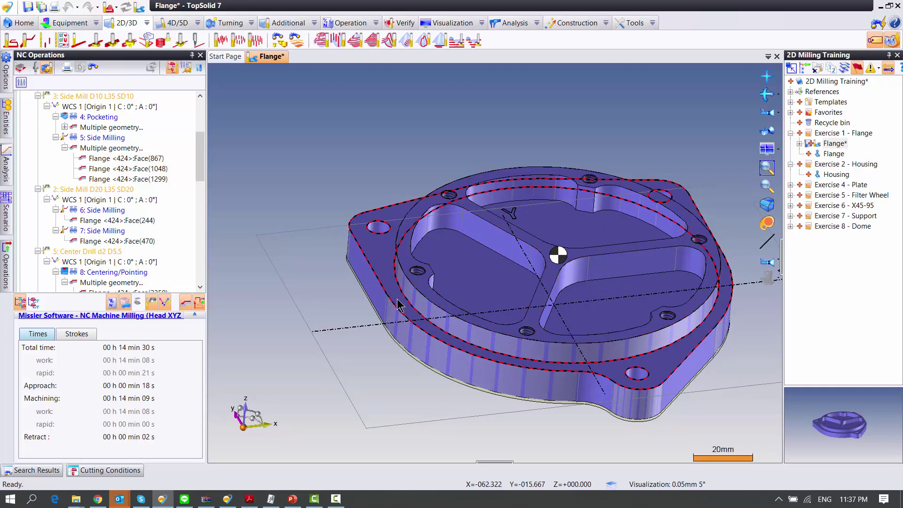
mouse_move(437, 167)
middle_mouse_down()
mouse_move(420, 192)
mouse_move(419, 174)
middle_mouse_up()
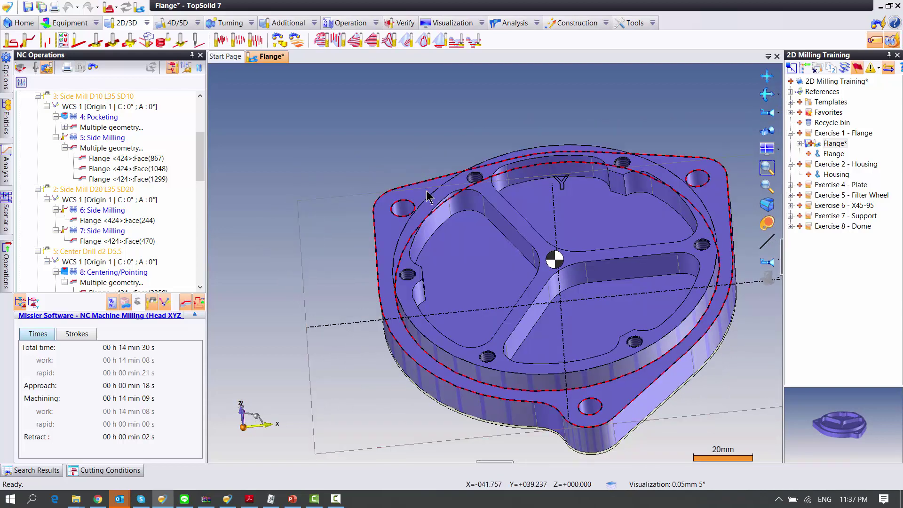
mouse_move(437, 248)
middle_mouse_down()
mouse_move(434, 230)
mouse_move(440, 238)
middle_mouse_up()
scroll(440, 238, "up", 3)
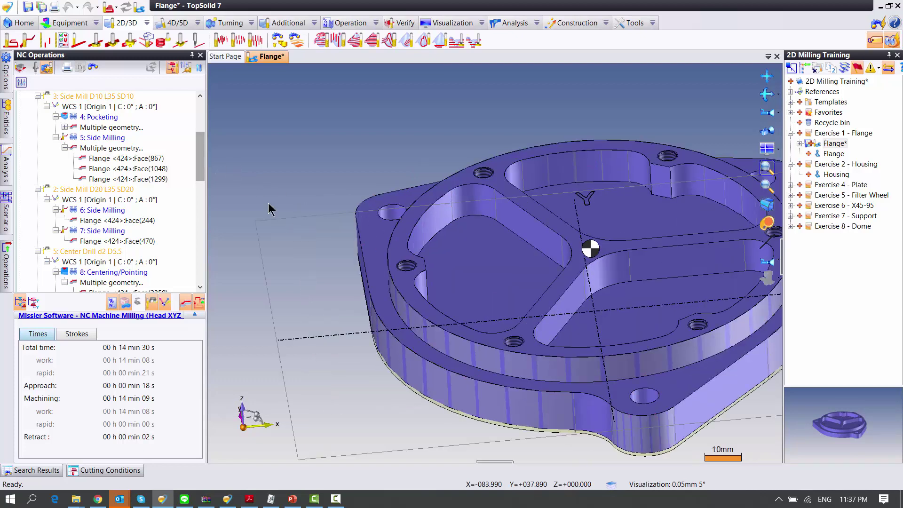
left_click_drag(201, 151, 201, 118)
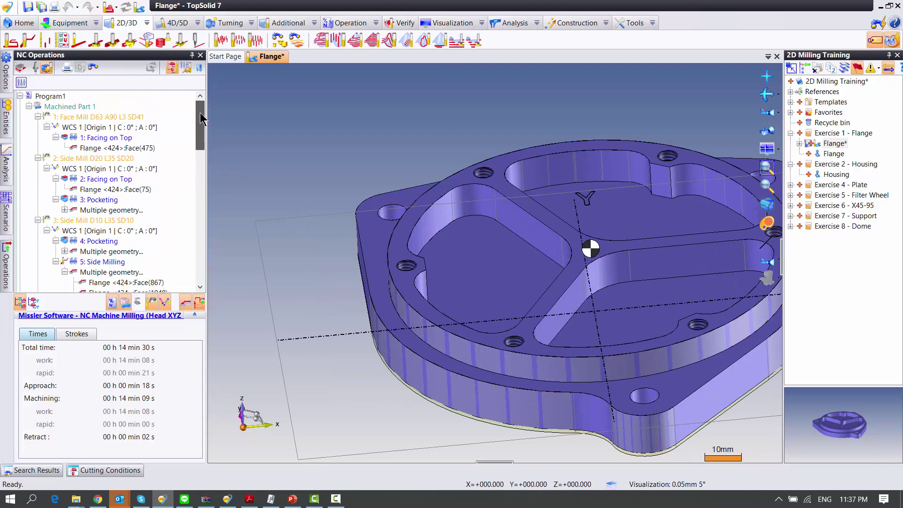
scroll(346, 155, "down", 3)
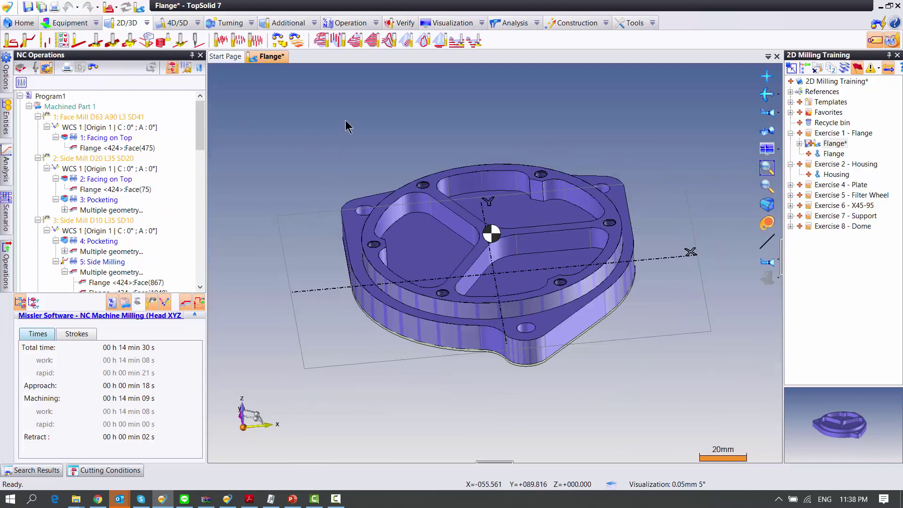
left_click(400, 23)
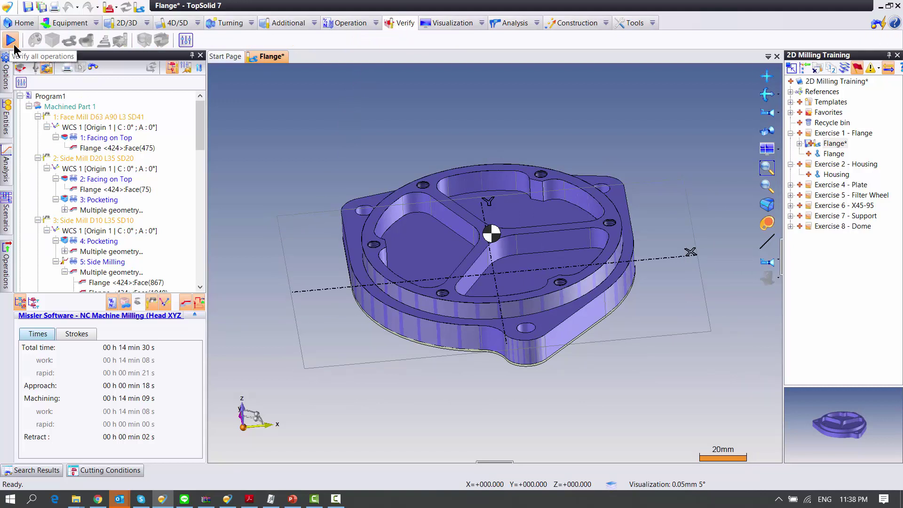
Step: Run Verify on Machined Part 1, keeping its name, to open the Simulation panel
left_click(47, 96)
left_click(71, 108)
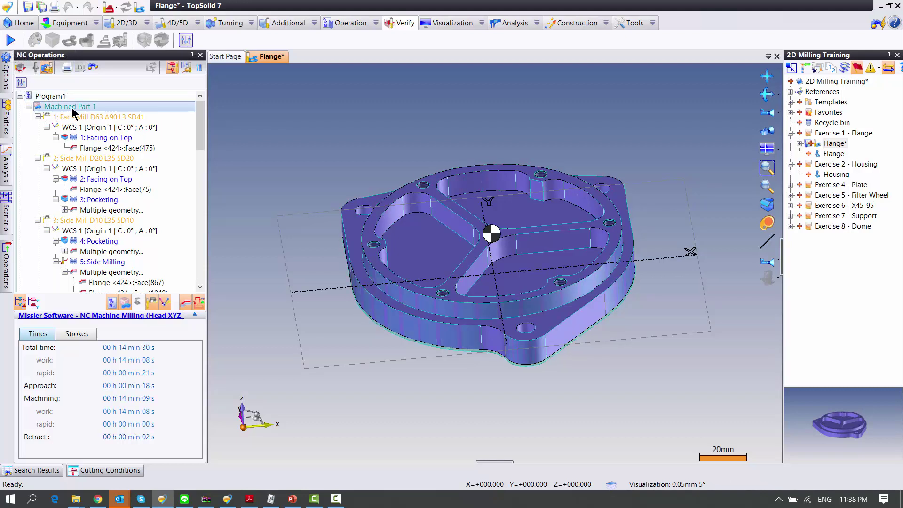
right_click(73, 108)
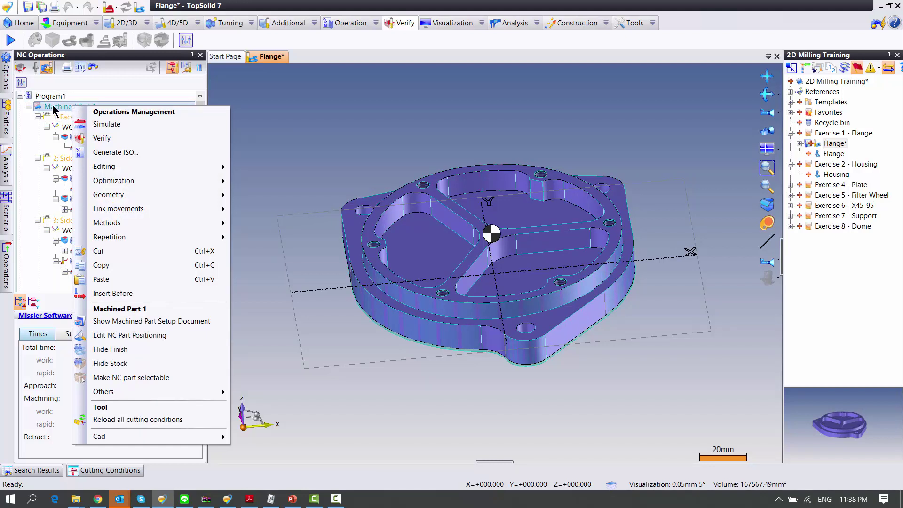
left_click(54, 110)
key("Return")
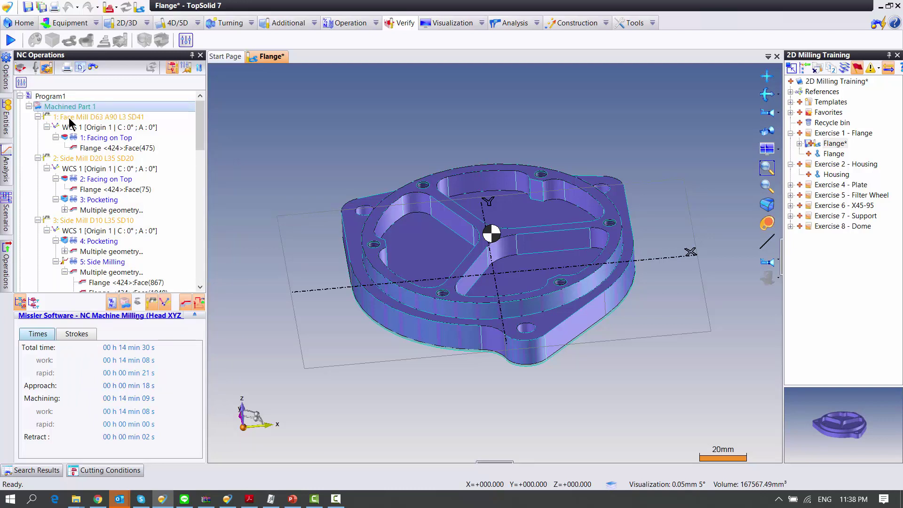
right_click(68, 110)
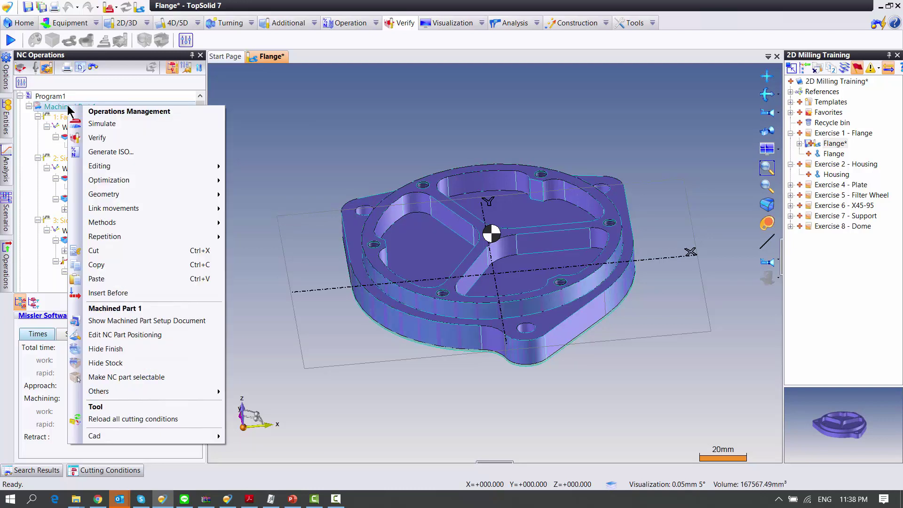
left_click(97, 137)
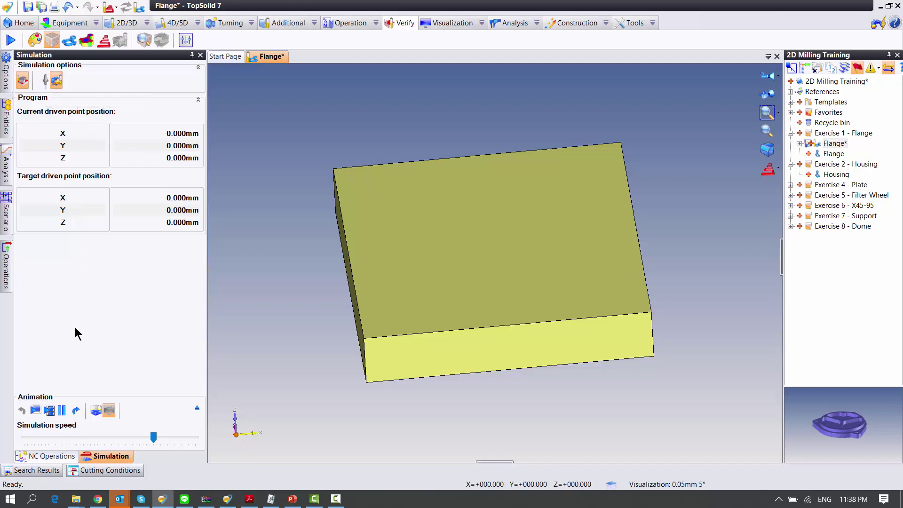
Step: Reset the simulation to raw stock and replay it as a slower cutting animation
left_click(35, 411)
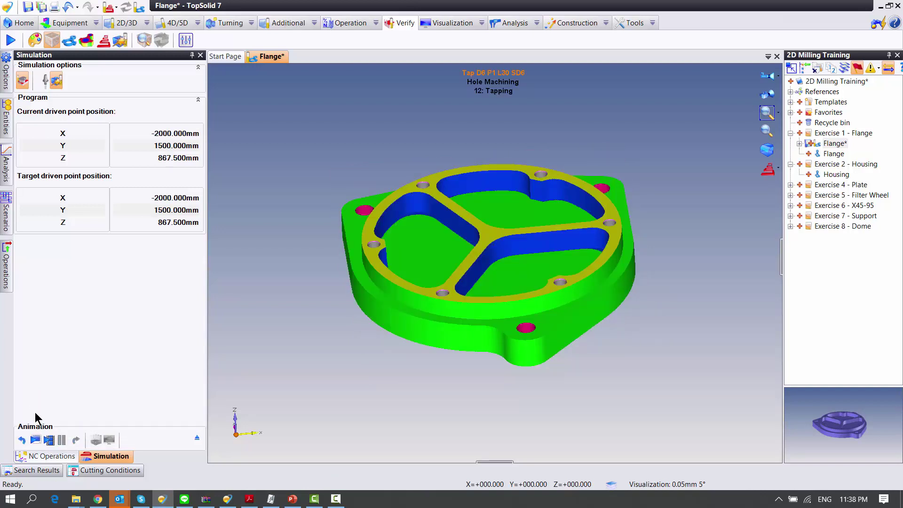
left_click(22, 440)
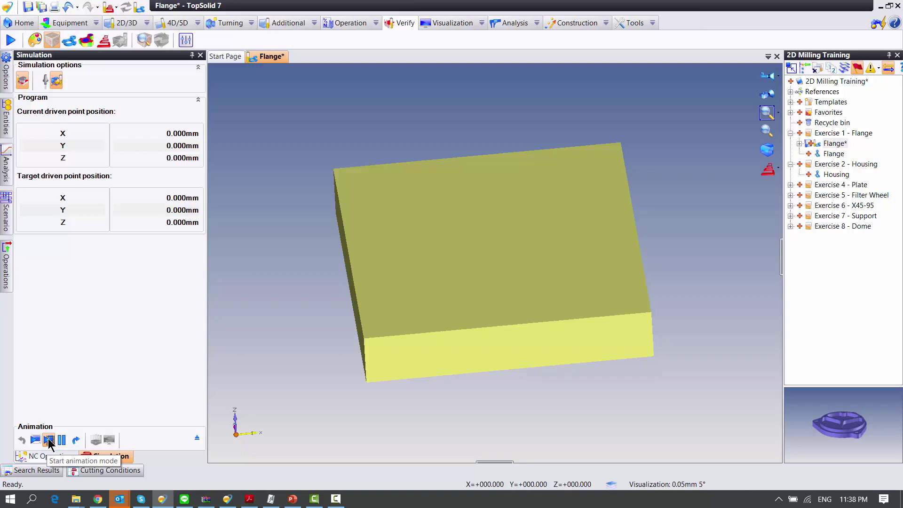
left_click(48, 440)
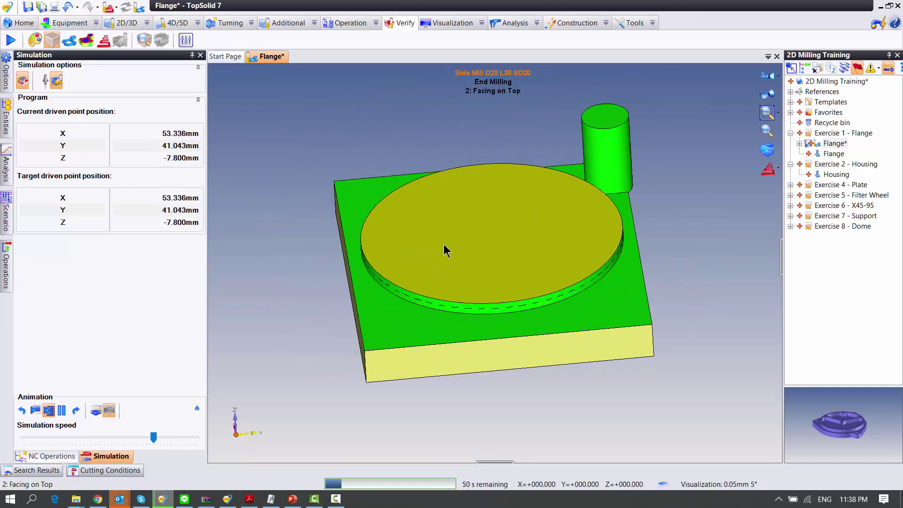
left_click(62, 411)
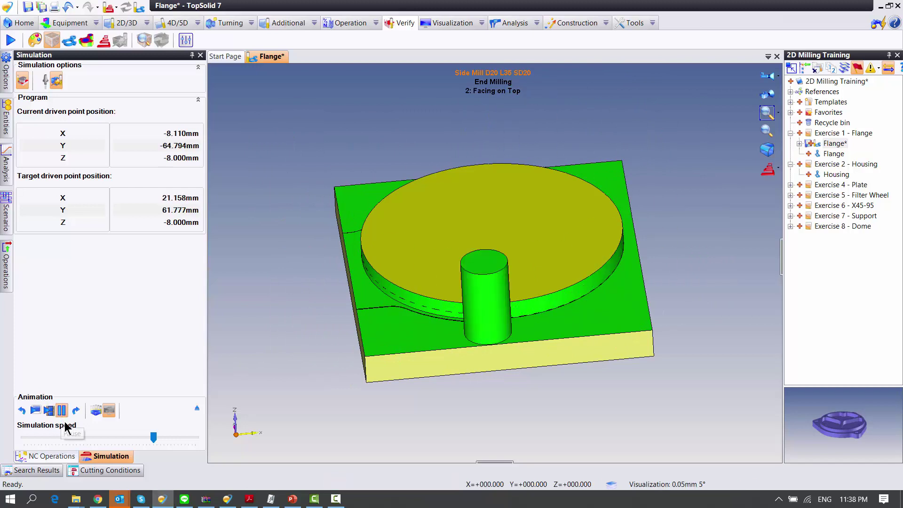
left_click(108, 438)
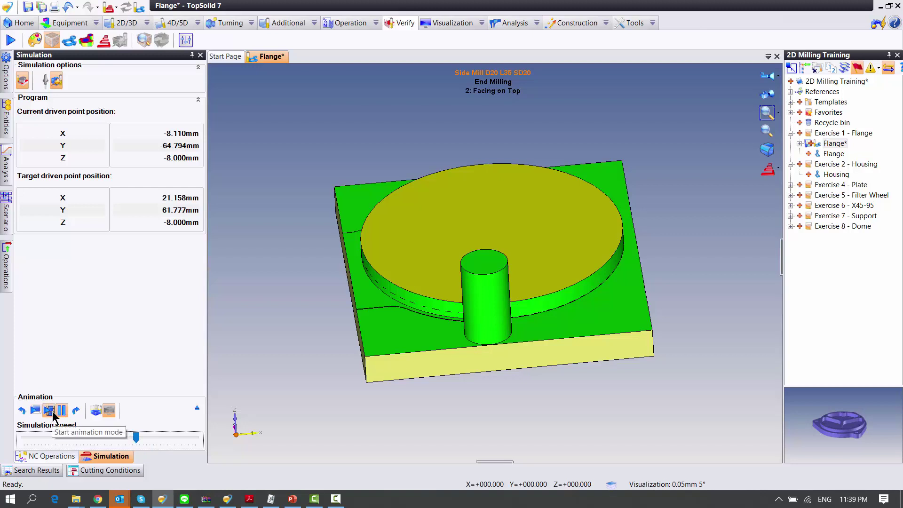
left_click(62, 411)
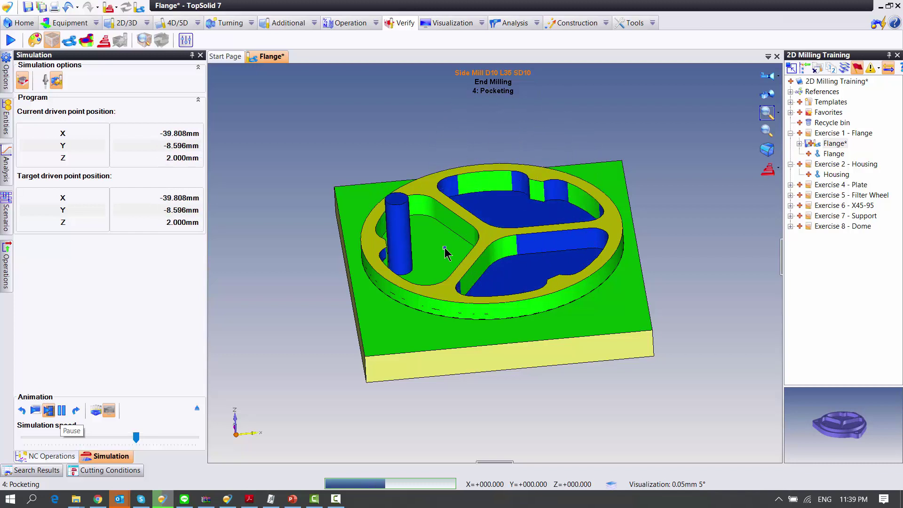
Step: Speed up playback to finish at 12: Tapping while orbiting and zooming the machined flange
middle_click_drag(455, 272, 453, 263)
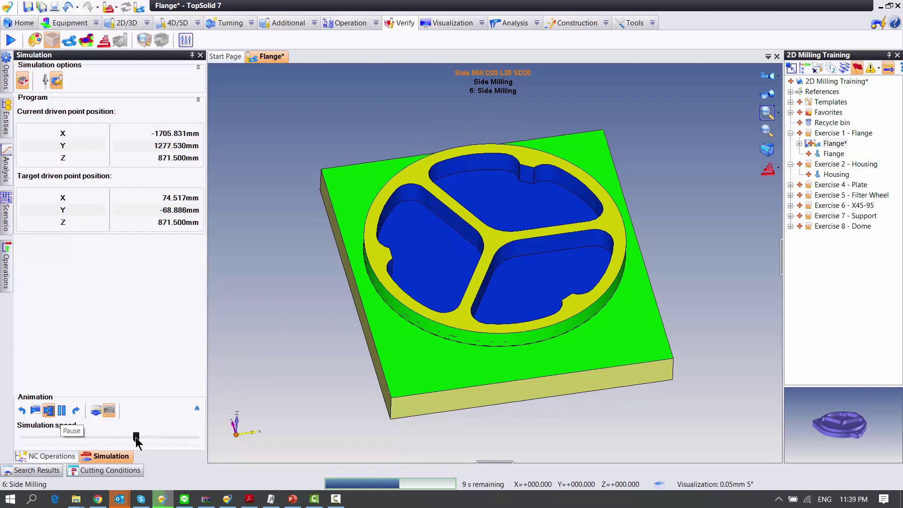
left_click_drag(136, 437, 153, 437)
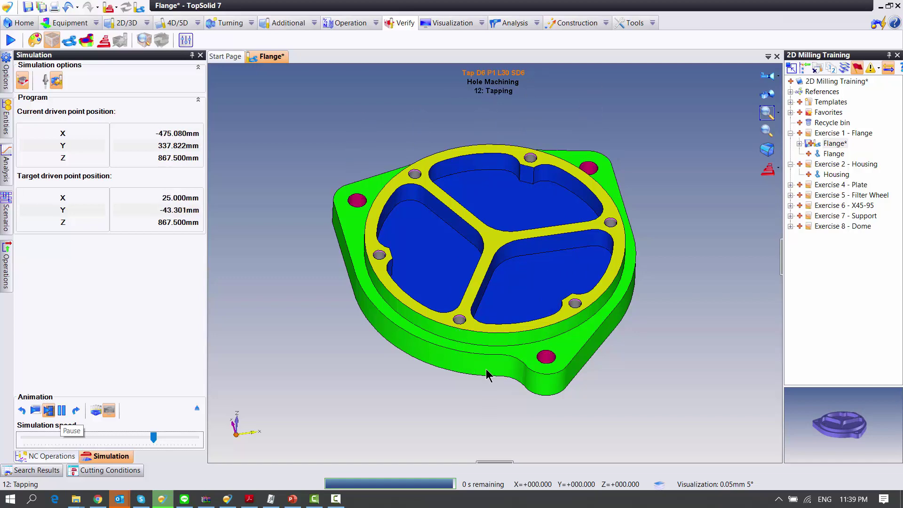
mouse_move(484, 362)
middle_mouse_down()
mouse_move(475, 284)
mouse_move(468, 317)
mouse_move(487, 270)
middle_mouse_up()
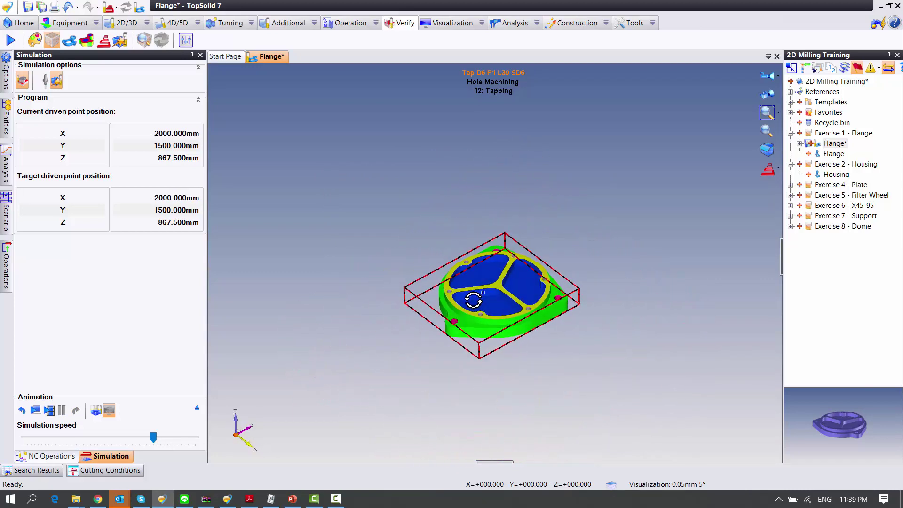
scroll(475, 292, "up", 2)
scroll(461, 342, "up", 2)
scroll(471, 350, "up", 2)
scroll(472, 351, "down", 2)
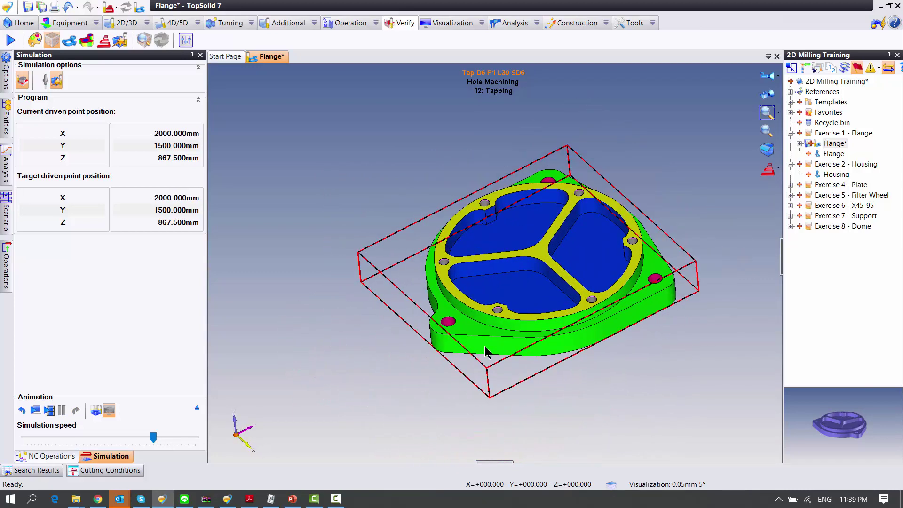
scroll(525, 352, "up", 2)
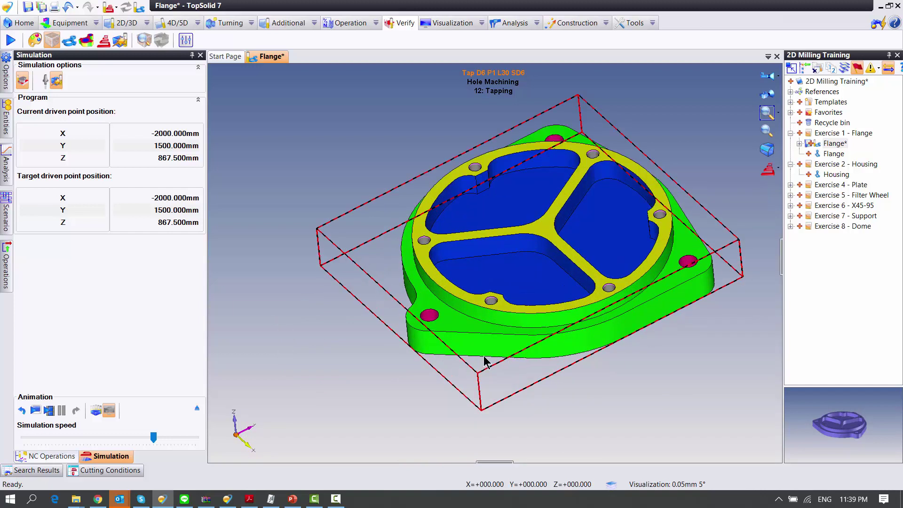
mouse_move(468, 335)
middle_mouse_down()
mouse_move(516, 383)
mouse_move(498, 357)
middle_mouse_up()
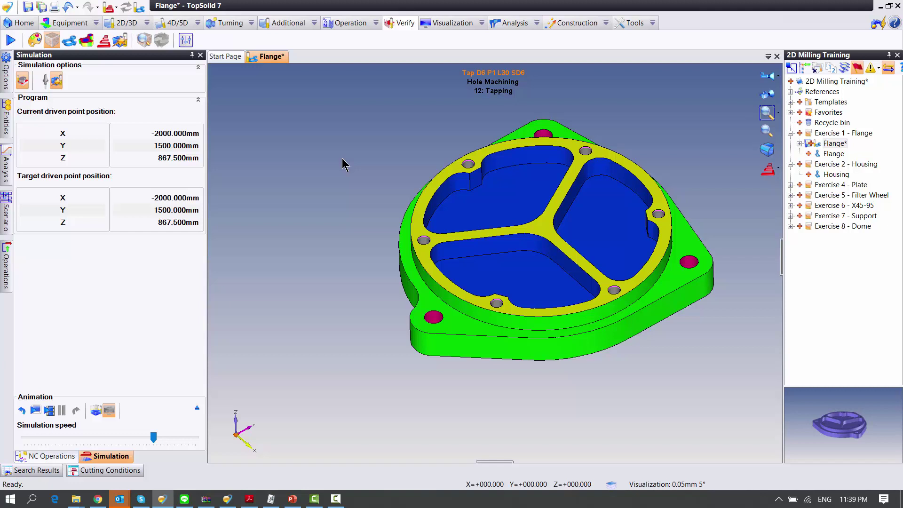
Step: Turn on Display comparison against the design part, checking the 0.01mm tolerance and ±0.04 legend
right_click(325, 152)
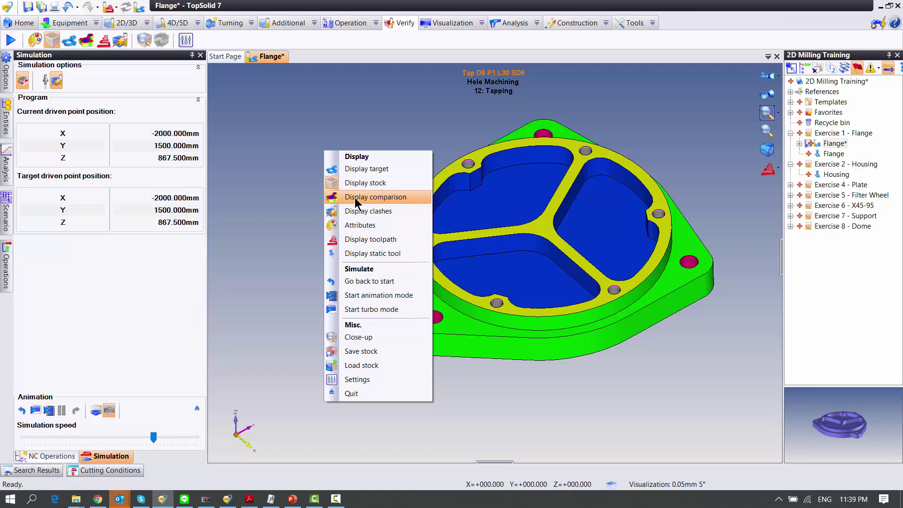
left_click(299, 152)
right_click(367, 178)
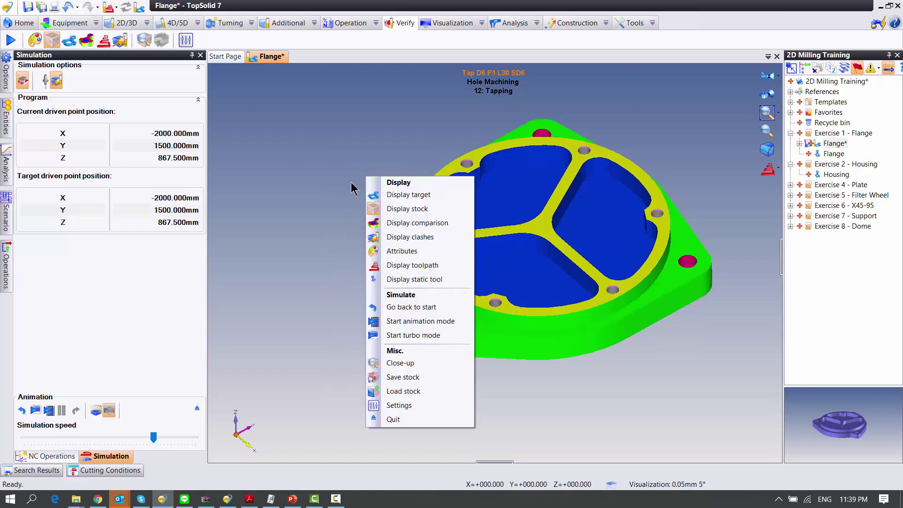
left_click(408, 225)
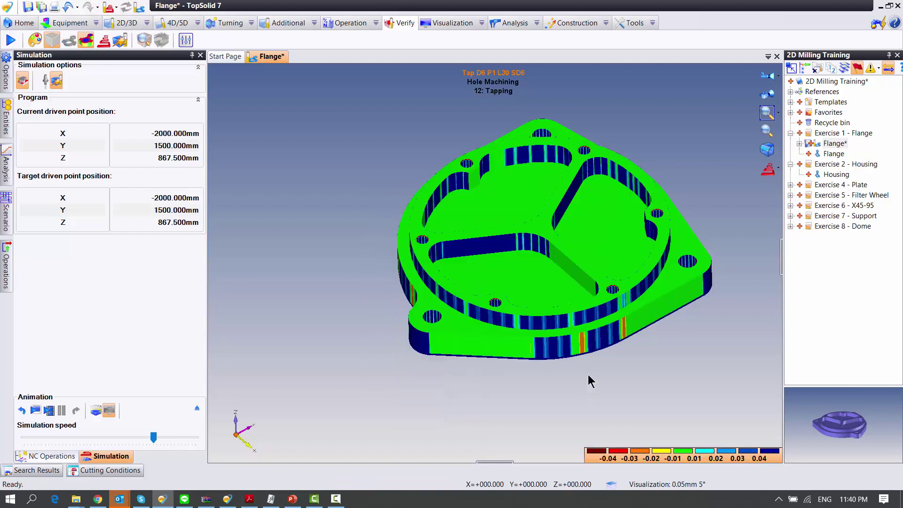
scroll(612, 358, "up", 1)
scroll(659, 330, "up", 2)
scroll(692, 303, "up", 3)
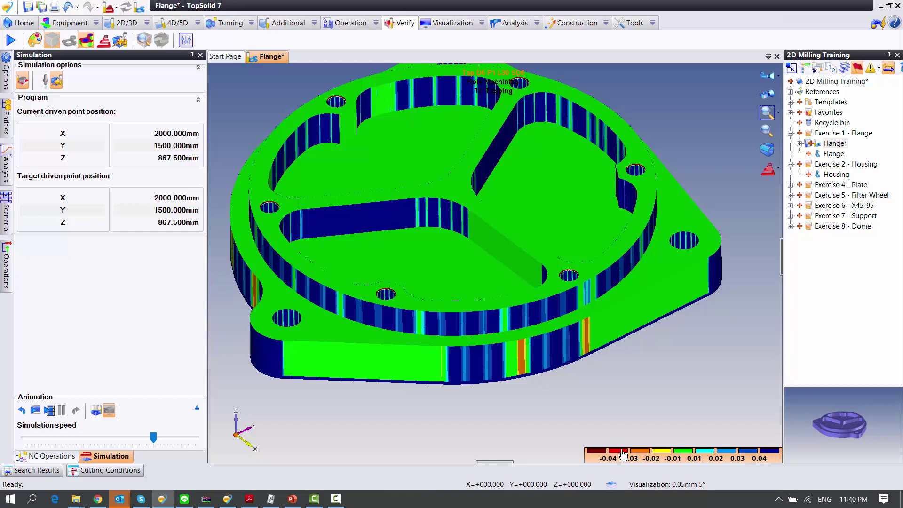
double_click(646, 460)
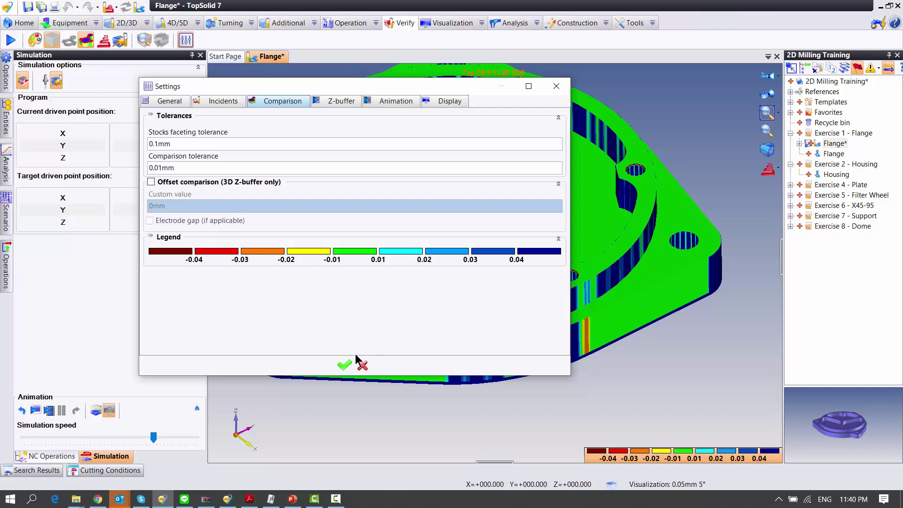
left_click(345, 365)
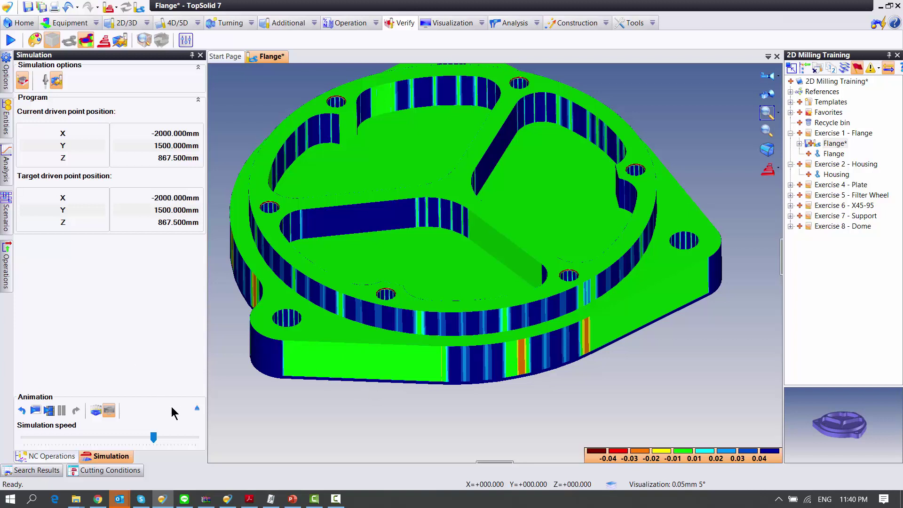
Step: Quit the simulation and show the Verified status column in NC Operations
left_click(197, 410)
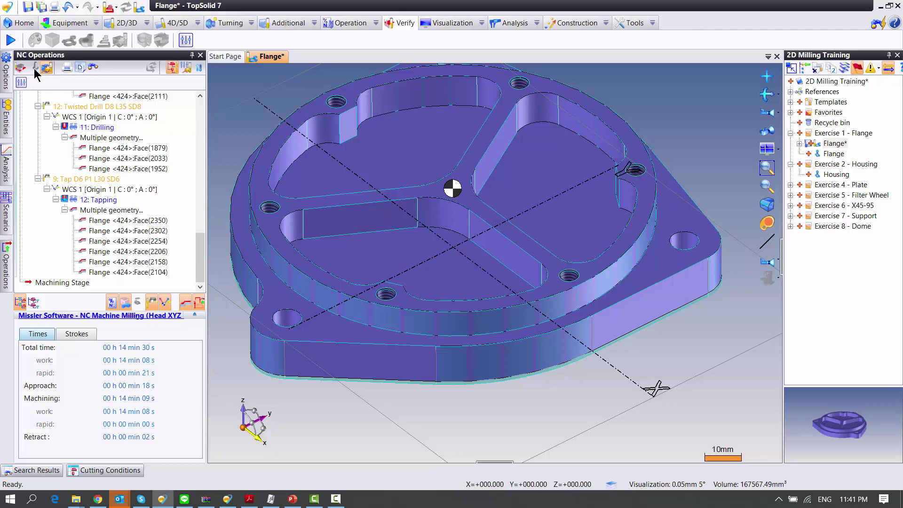
left_click(21, 83)
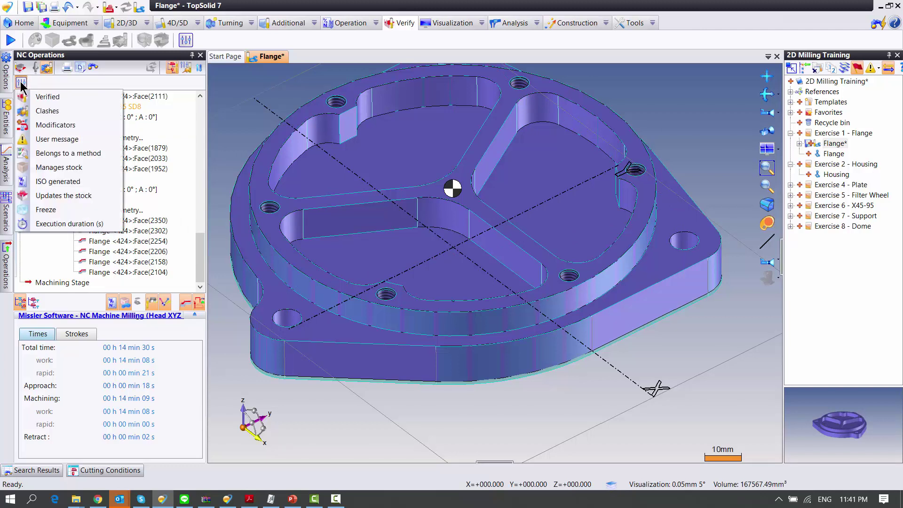
left_click(48, 98)
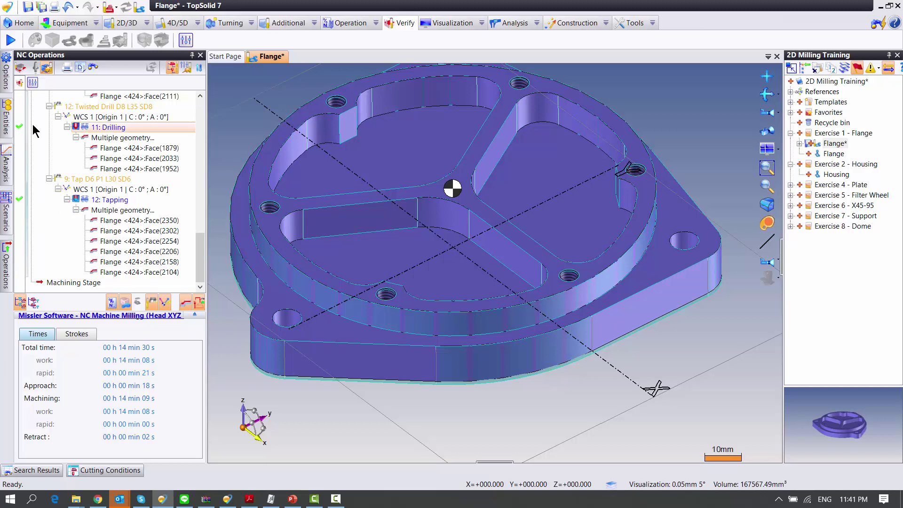
mouse_move(201, 260)
left_mouse_down()
mouse_move(210, 259)
mouse_move(211, 157)
left_mouse_up()
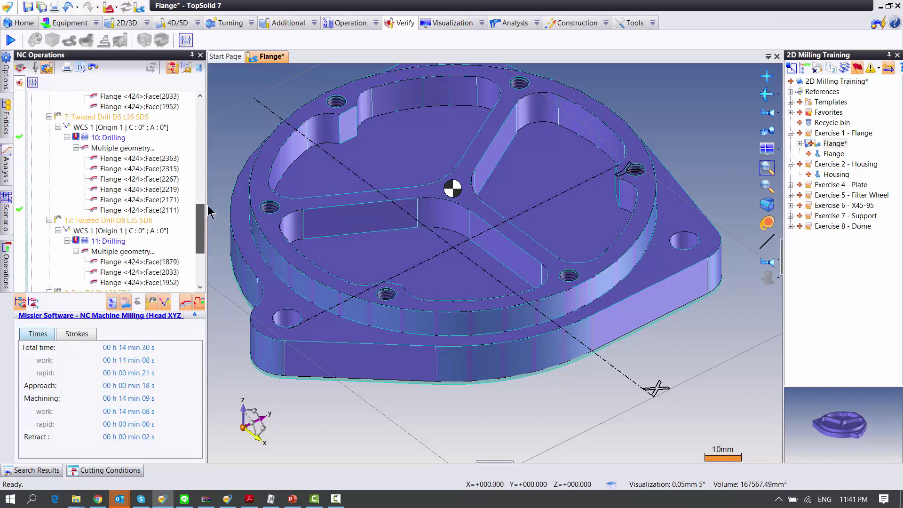
Step: Add the Clashes column and select 8: Centering/Pointing, which flags a gouge
left_click(33, 82)
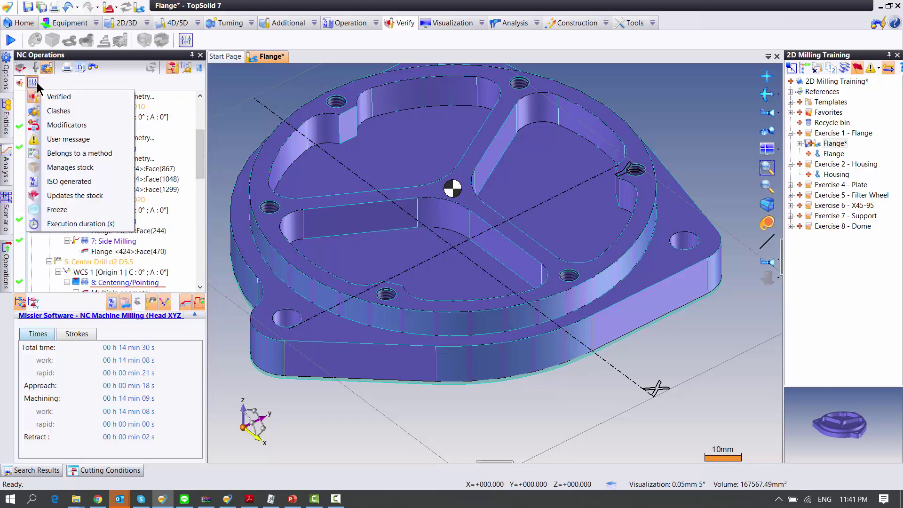
left_click(47, 54)
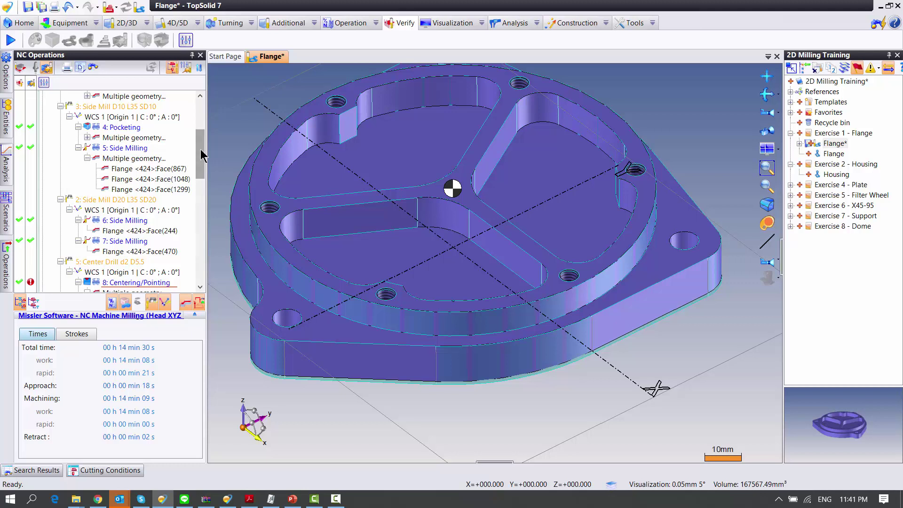
scroll(201, 155, "down", 3)
left_click(170, 203)
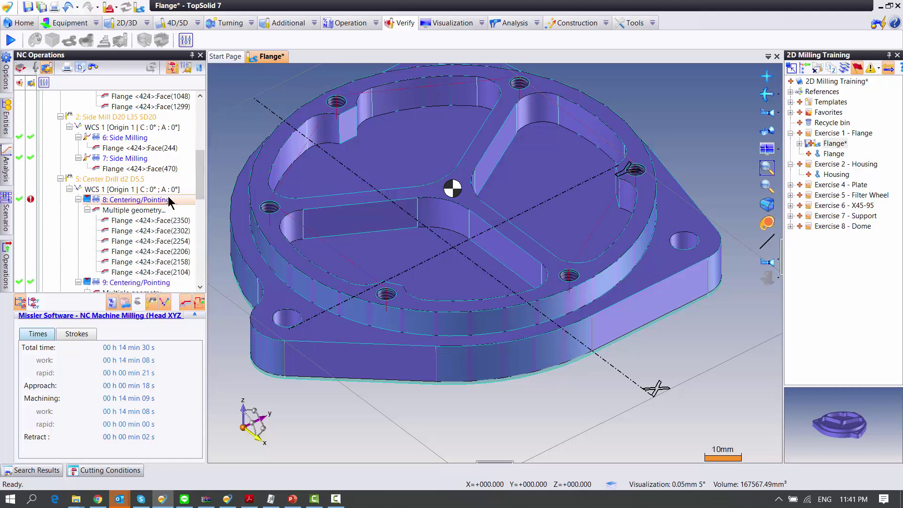
mouse_move(203, 188)
left_mouse_down()
mouse_move(202, 272)
mouse_move(201, 137)
left_mouse_up()
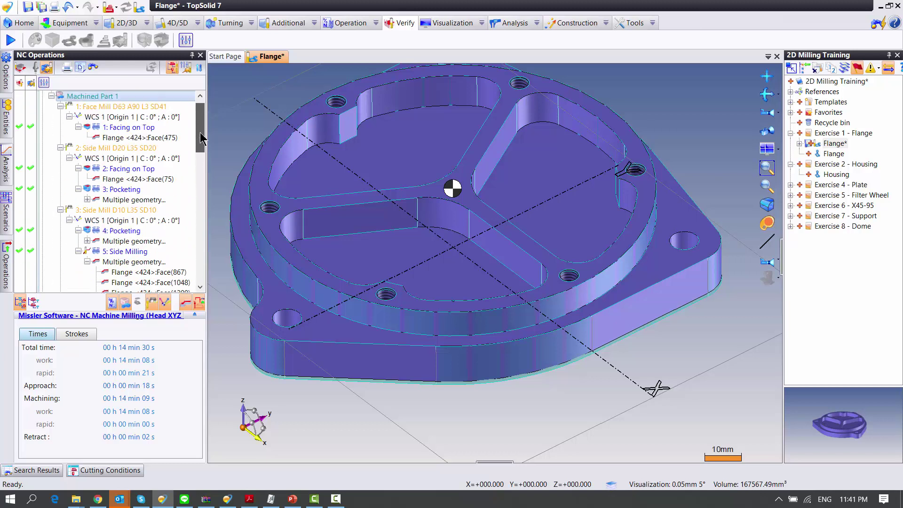
left_click_drag(201, 138, 201, 187)
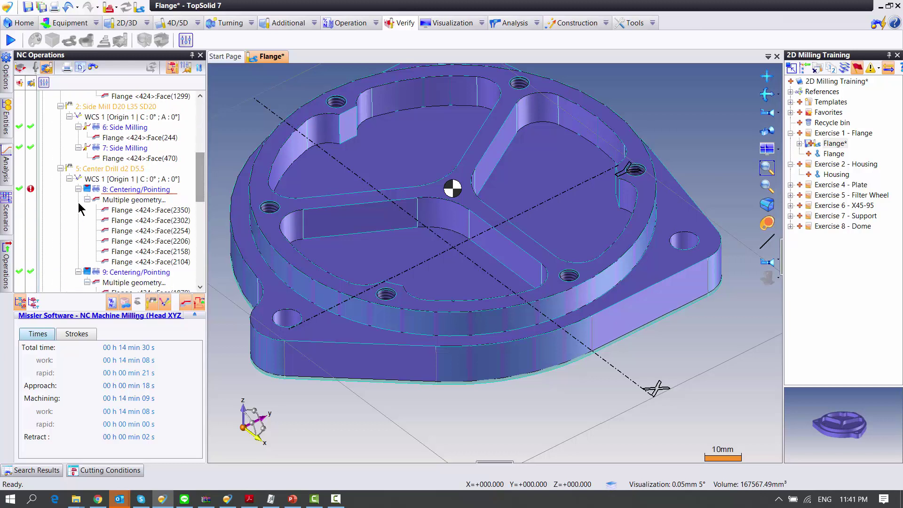
mouse_move(30, 189)
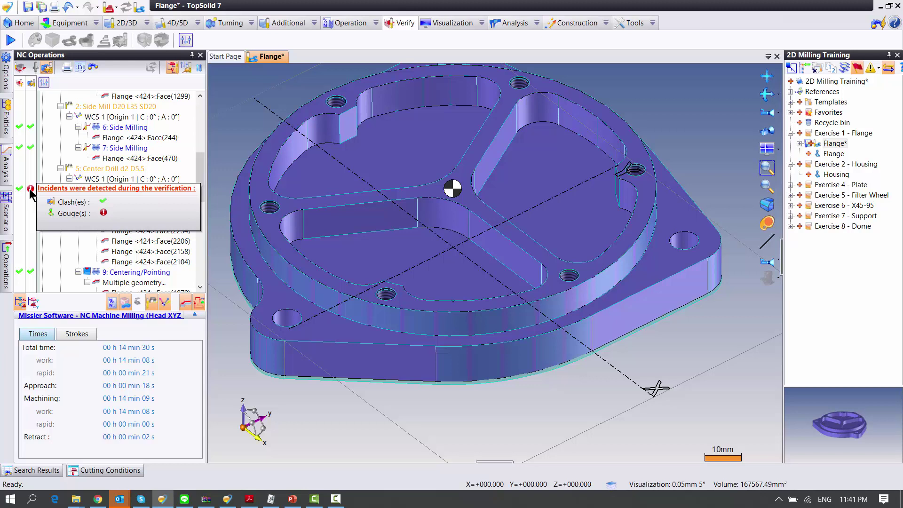
Step: Open 8: Centering/Pointing for editing and orbit around its drill previews on the flange
double_click(134, 189)
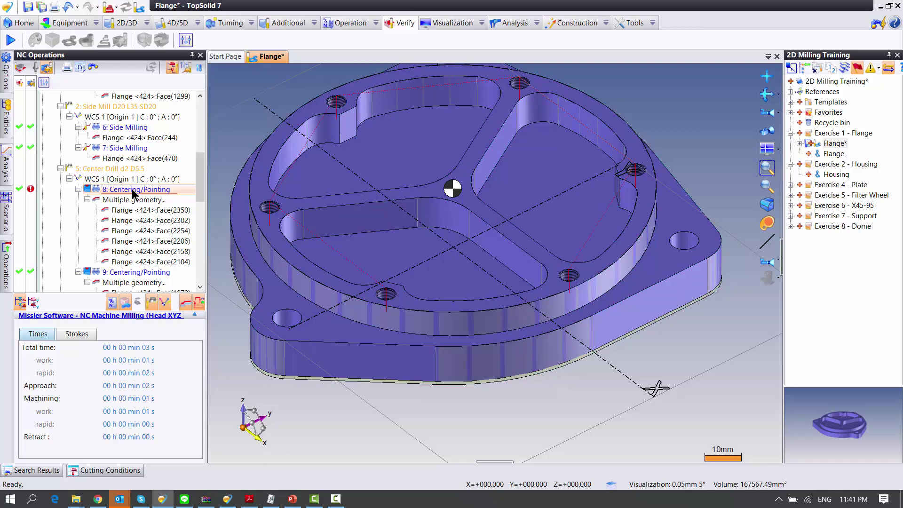
middle_click_drag(377, 221, 377, 248)
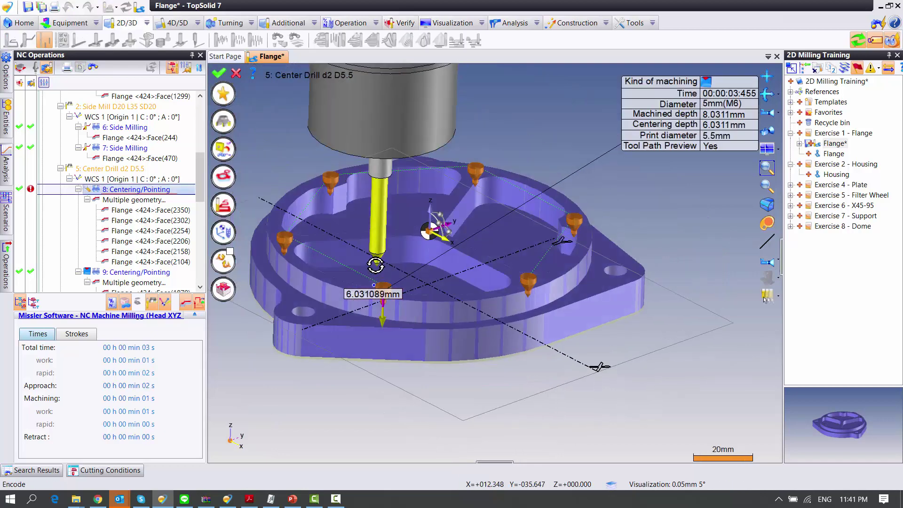
scroll(372, 245, "up", 2)
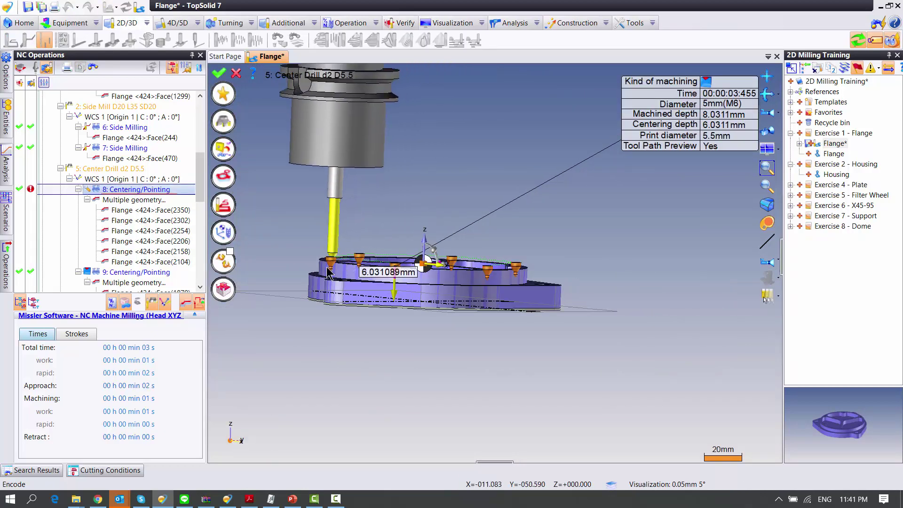
scroll(349, 242, "up", 3)
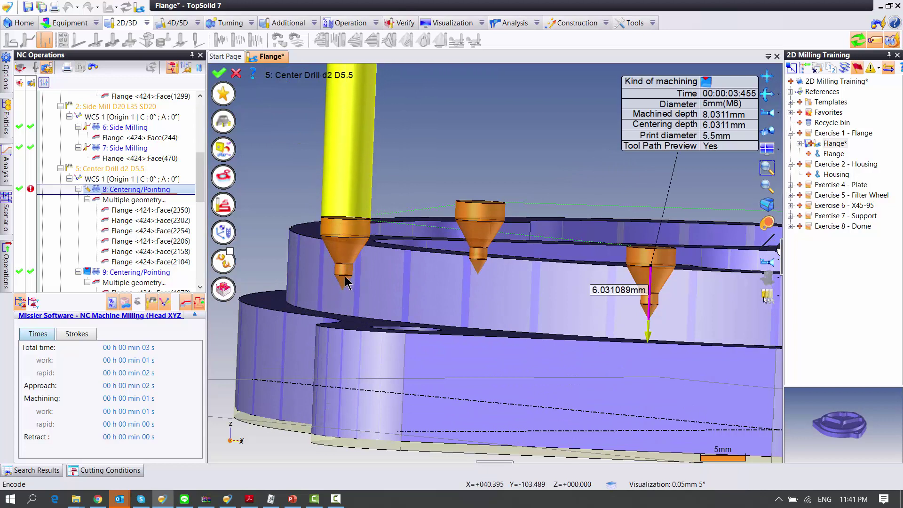
middle_click_drag(341, 275, 331, 243)
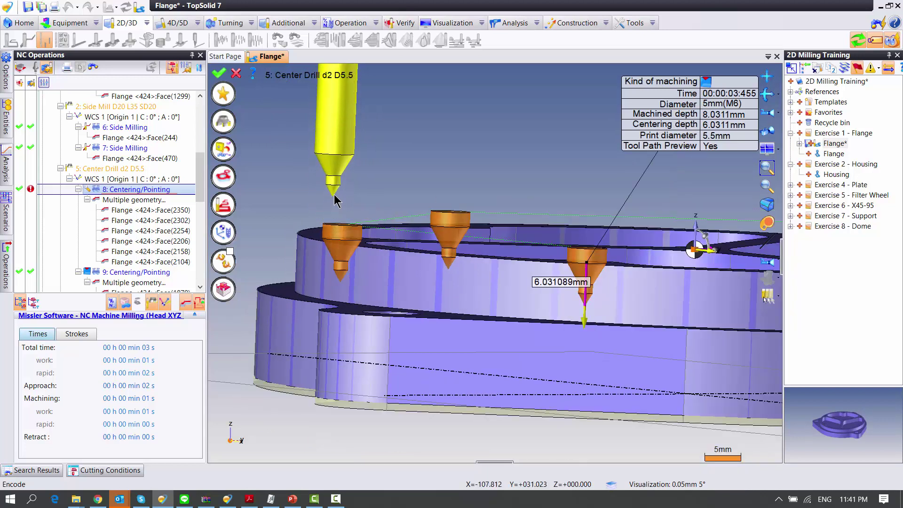
Step: Set the centering depth to 3mm and validate the operation
left_click(715, 125)
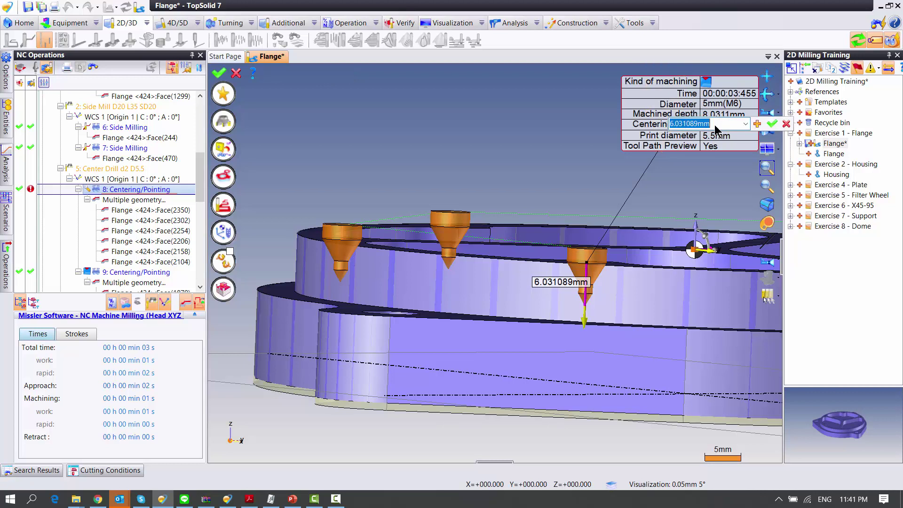
type("3")
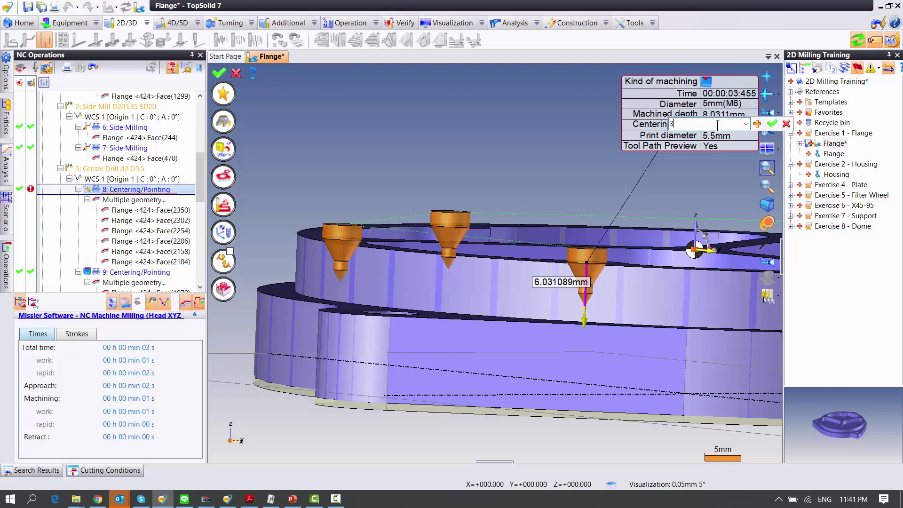
key("Return")
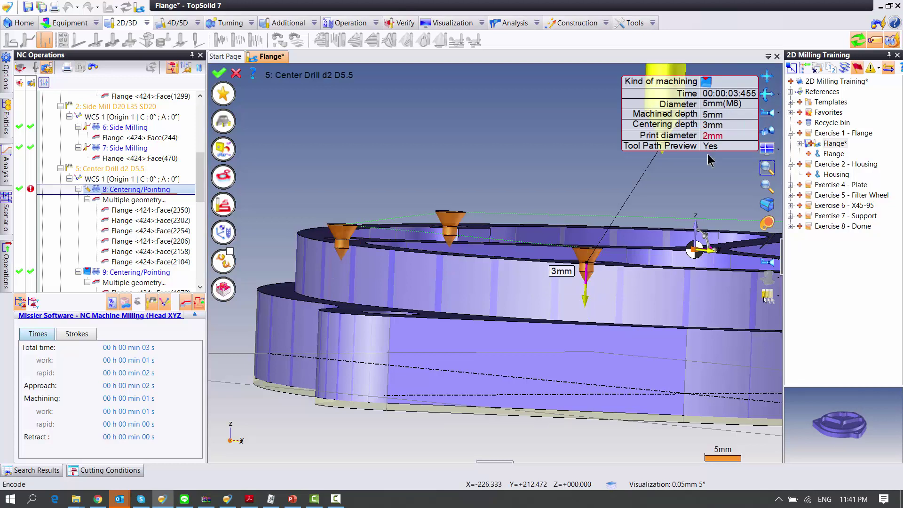
scroll(368, 155, "down", 2)
scroll(368, 155, "down", 2)
right_click(368, 154)
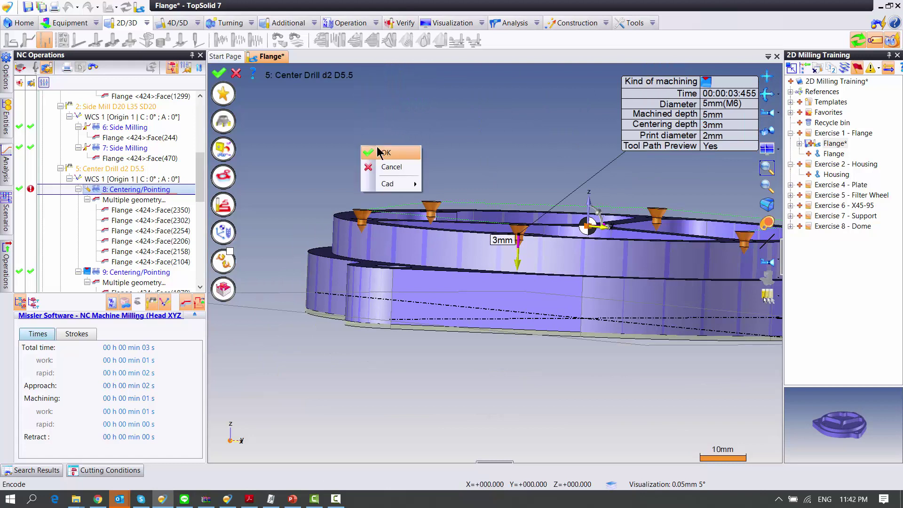
left_click(381, 152)
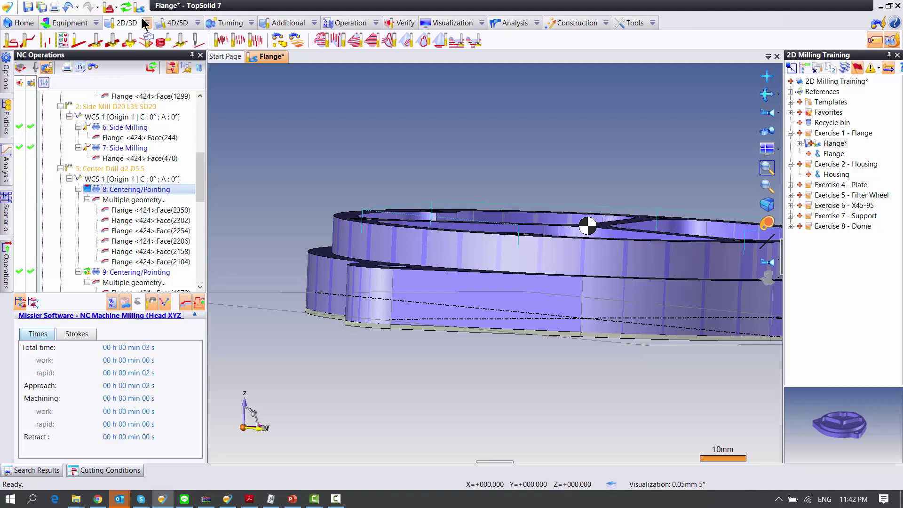
Step: Re-verify Machined Part 1, playing the full 14 min 32 s program, then exit the simulation
left_click(126, 8)
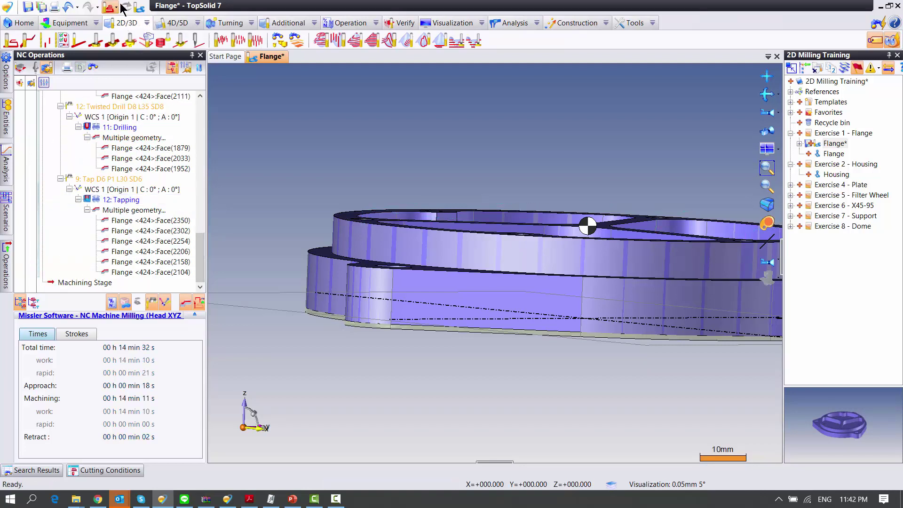
left_click_drag(202, 262, 205, 117)
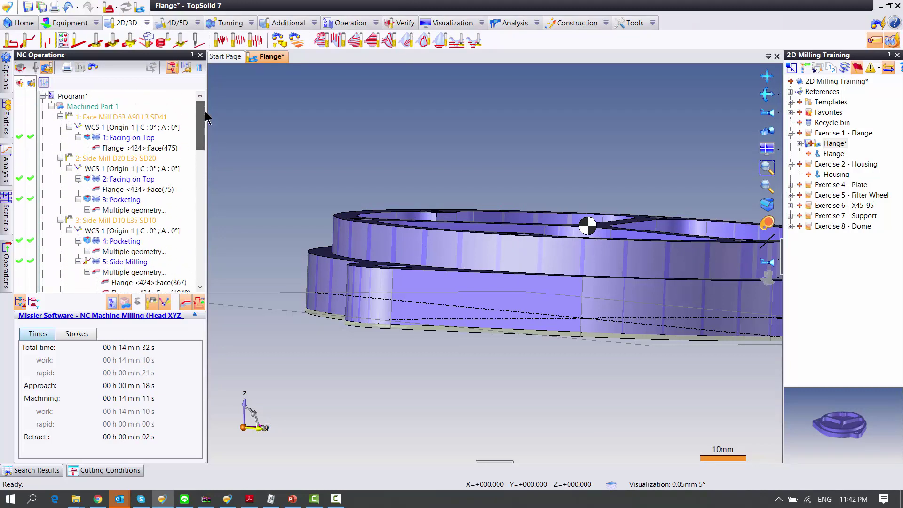
right_click(80, 107)
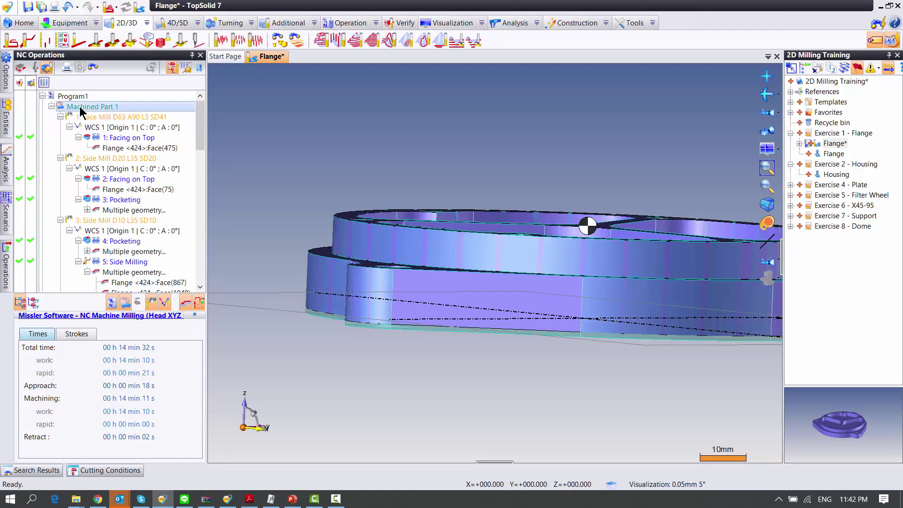
left_click(114, 140)
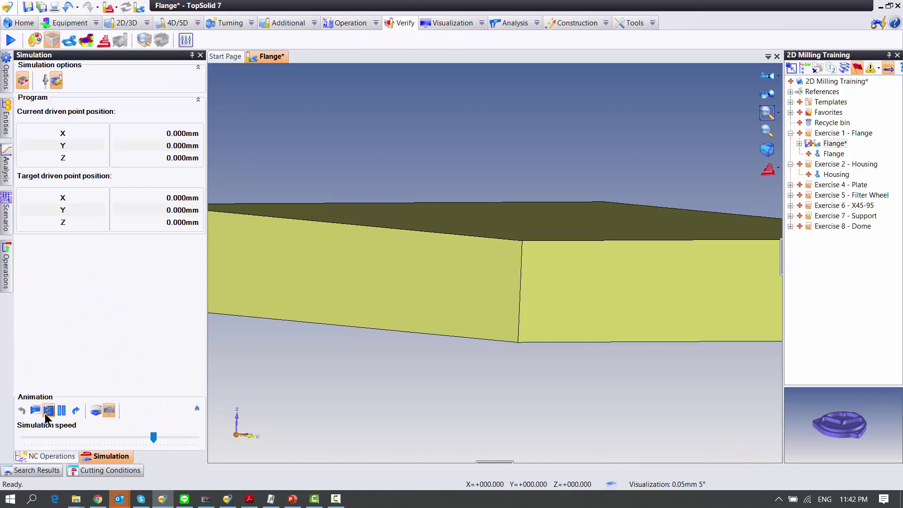
left_click(39, 410)
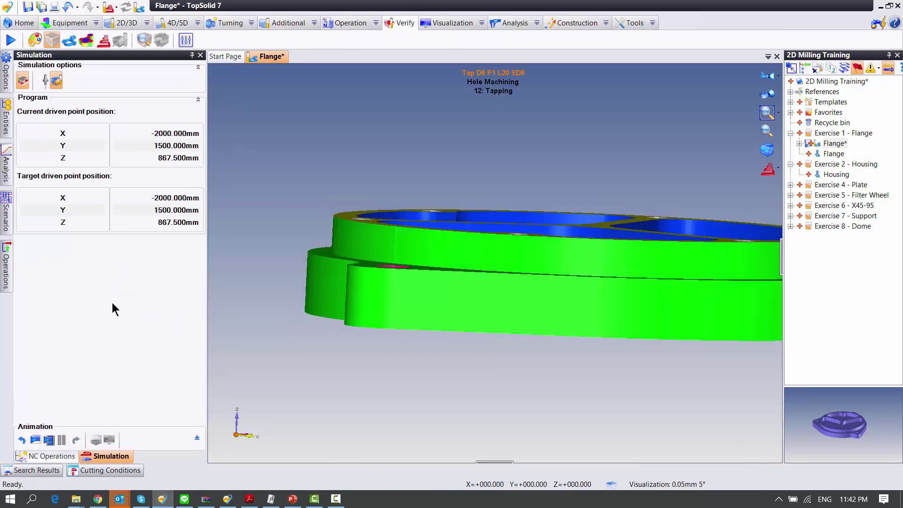
left_click(196, 438)
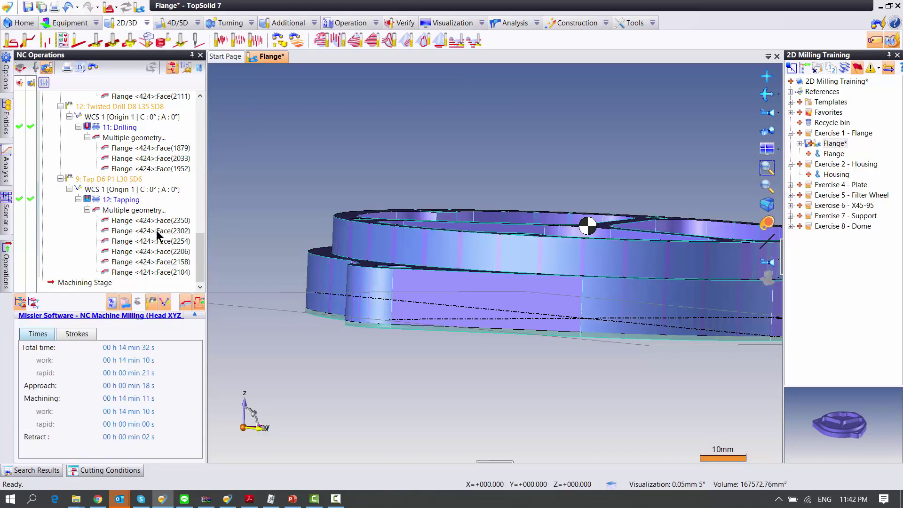
Step: Confirm 8: Centering/Pointing now passes at 3 s, orbit the whole flange, and show Operation tools
mouse_move(198, 249)
left_mouse_down()
mouse_move(199, 204)
mouse_move(202, 272)
mouse_move(212, 135)
mouse_move(217, 167)
mouse_move(195, 177)
left_mouse_up()
left_click(137, 199)
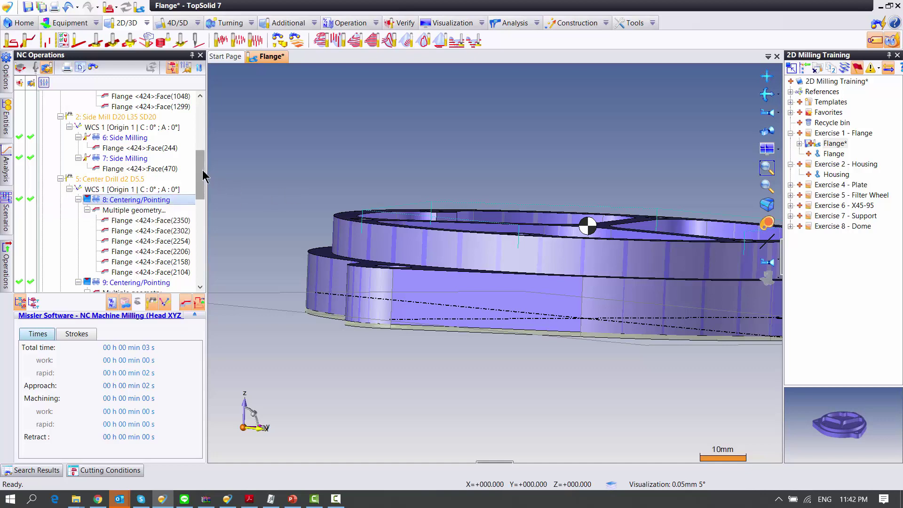
mouse_move(202, 171)
left_mouse_down()
mouse_move(202, 188)
mouse_move(202, 151)
left_mouse_up()
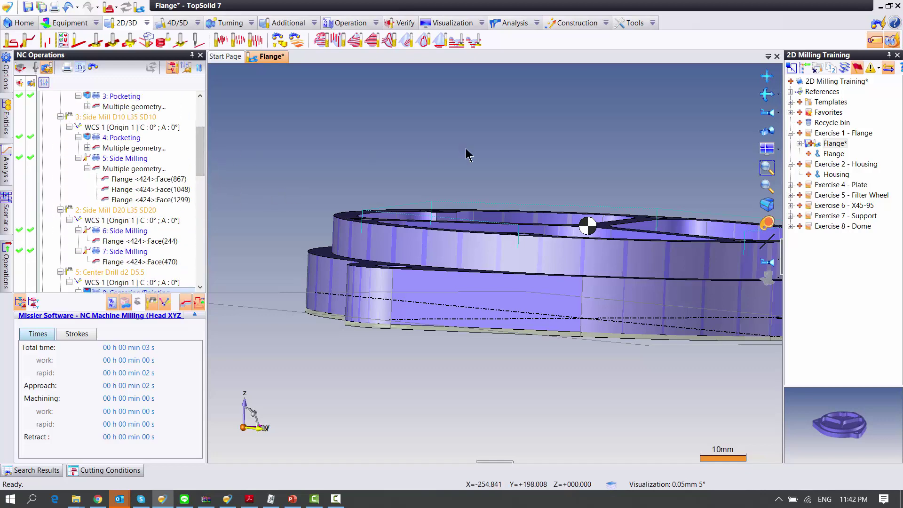
middle_click_drag(469, 154, 473, 183)
scroll(473, 182, "down", 4)
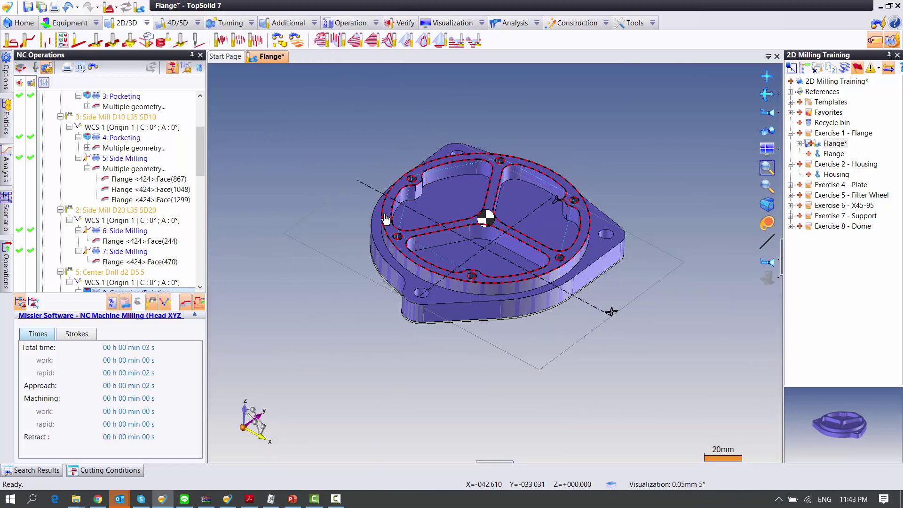
mouse_move(384, 219)
middle_mouse_down()
mouse_move(538, 168)
mouse_move(517, 171)
middle_mouse_up()
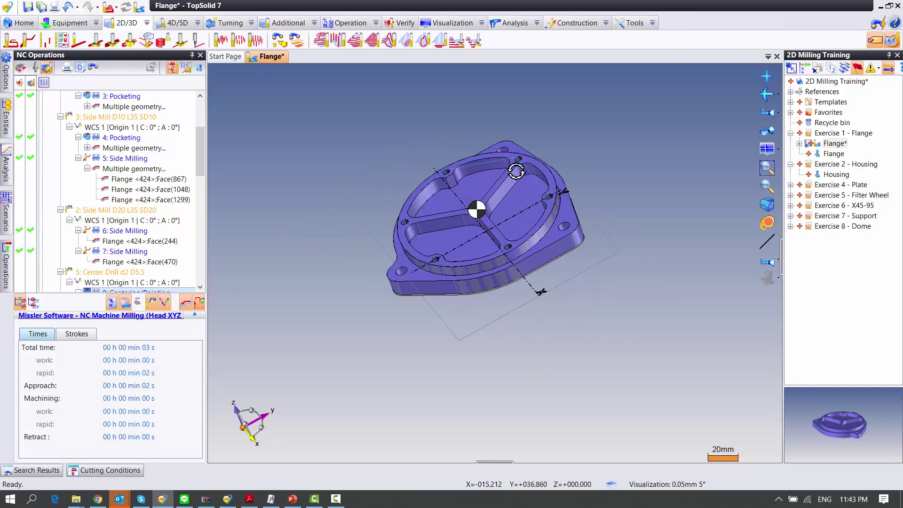
middle_click_drag(386, 140, 394, 148)
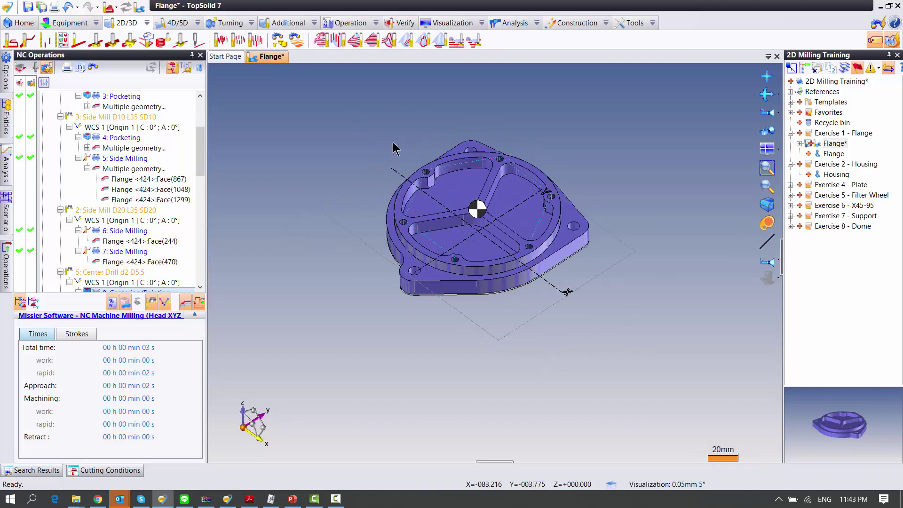
left_click(347, 24)
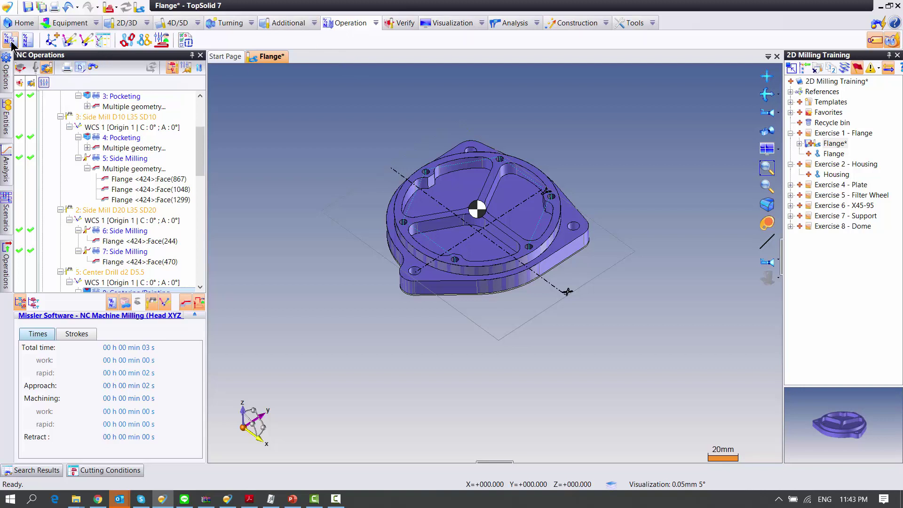
Step: Set the Program Management program type to Per operation, creating Program1 through Program12
left_click(47, 69)
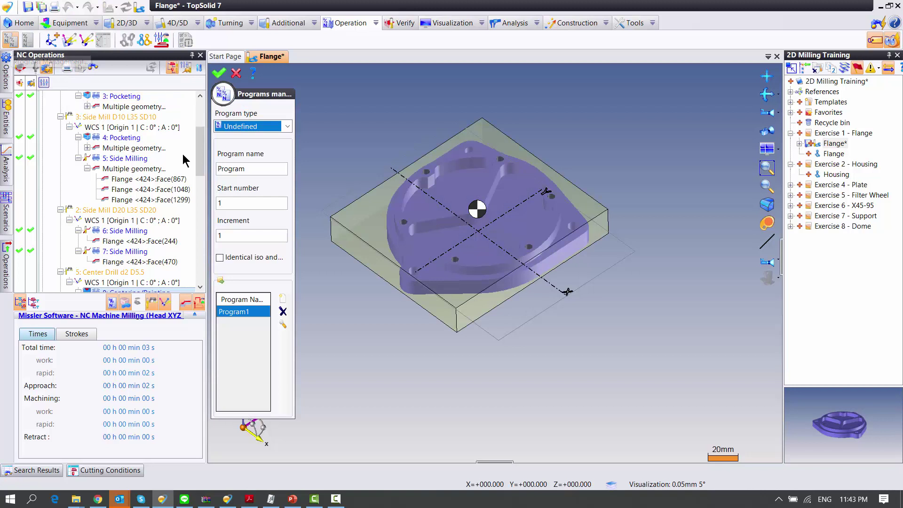
left_click(287, 127)
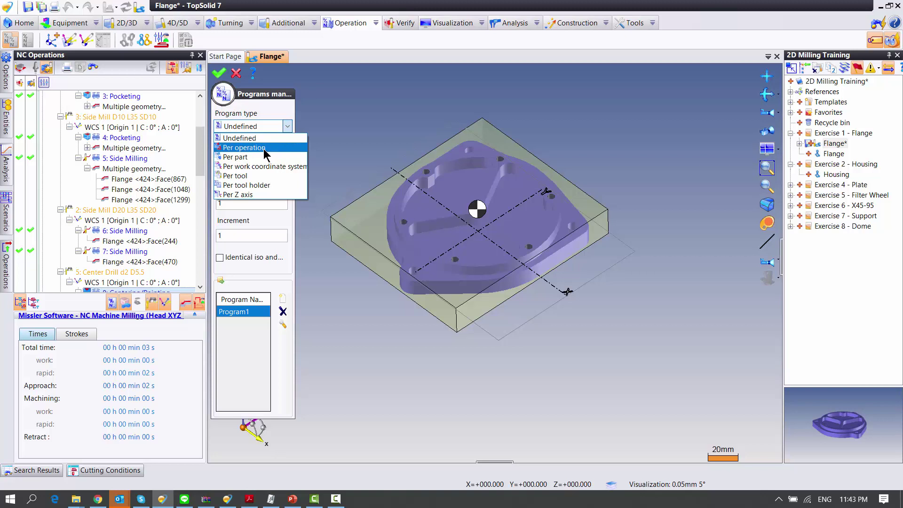
left_click(263, 148)
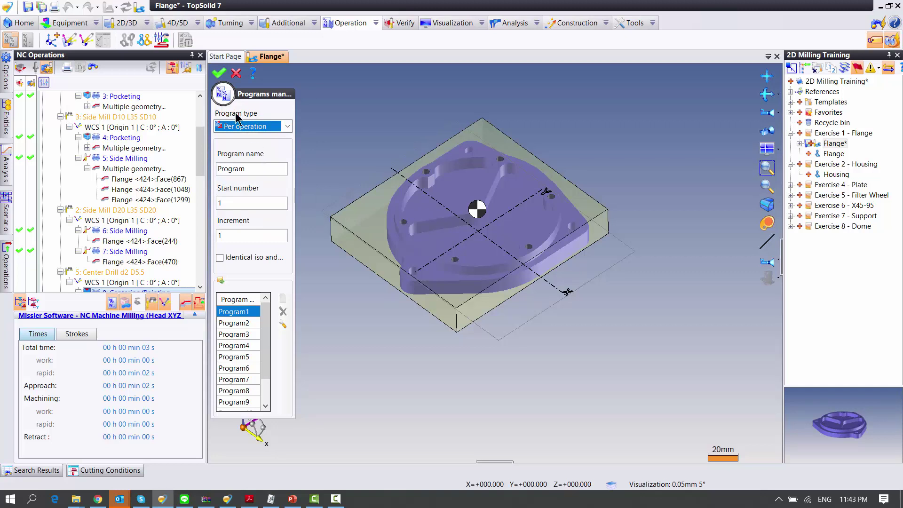
left_click(219, 74)
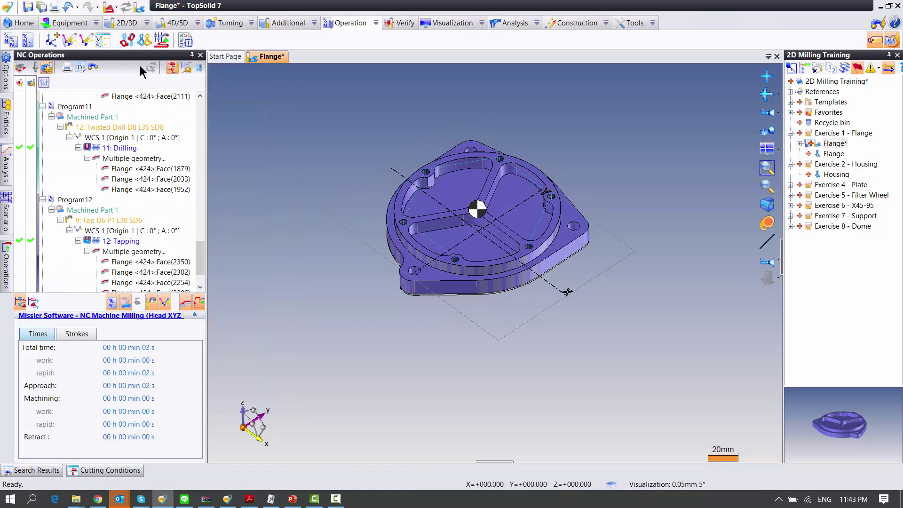
Step: In Generate ISO, replace the ANT Automotive post-processor with Missler>>Fanuc mill 3 axis
left_click(27, 44)
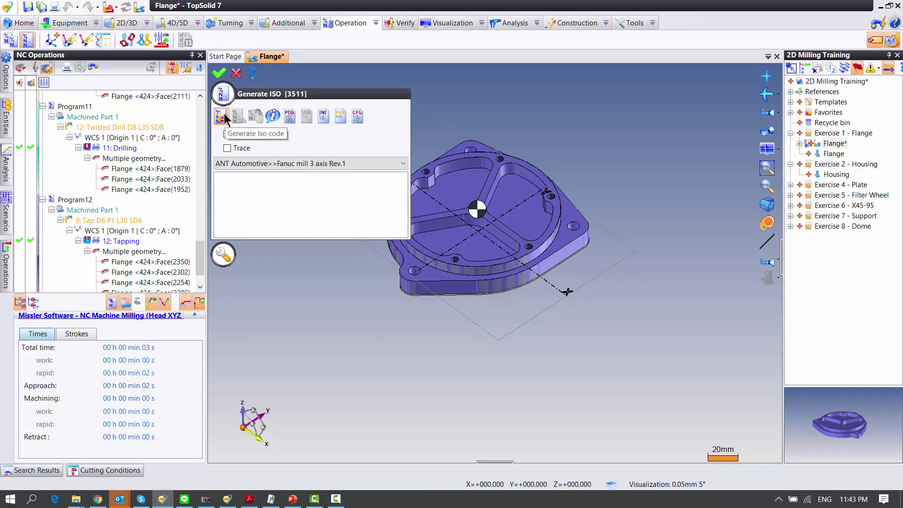
left_click(281, 162)
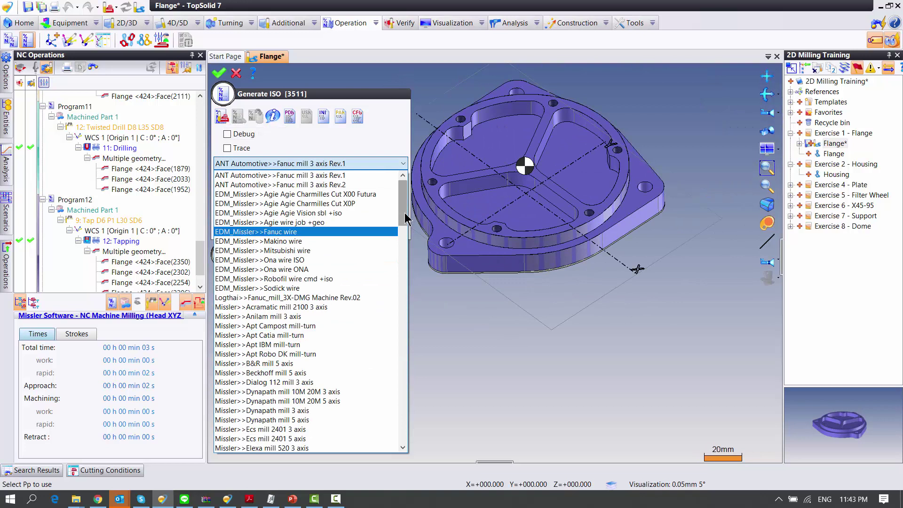
left_click_drag(404, 213, 405, 282)
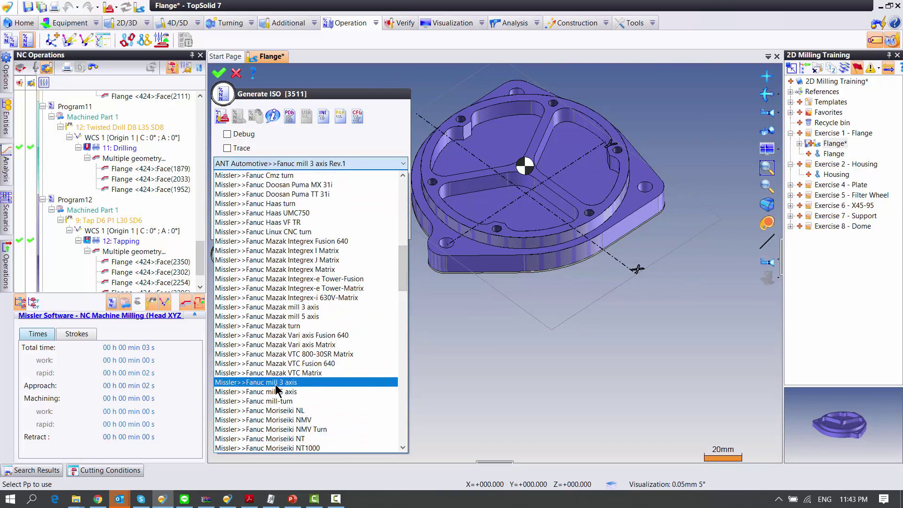
left_click(277, 385)
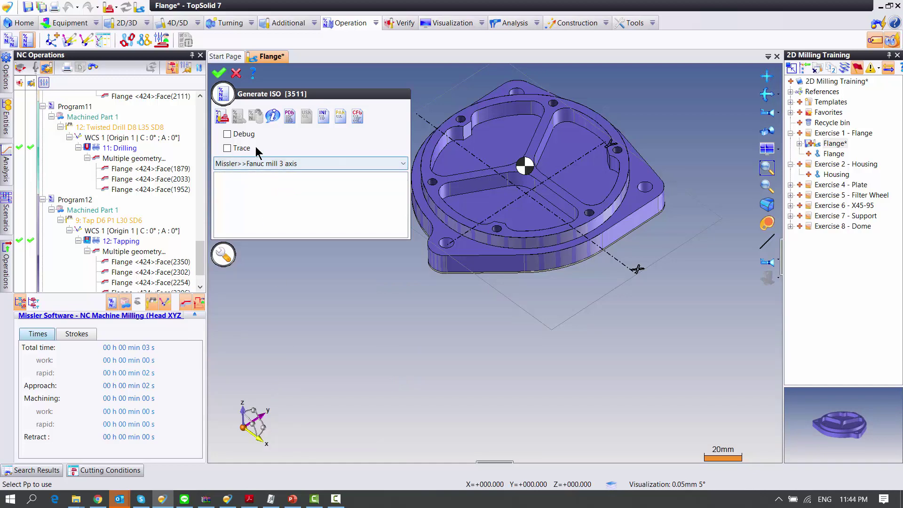
Step: Generate the G-code, saving and replacing files Flange_1 through Flange_6
left_click(220, 117)
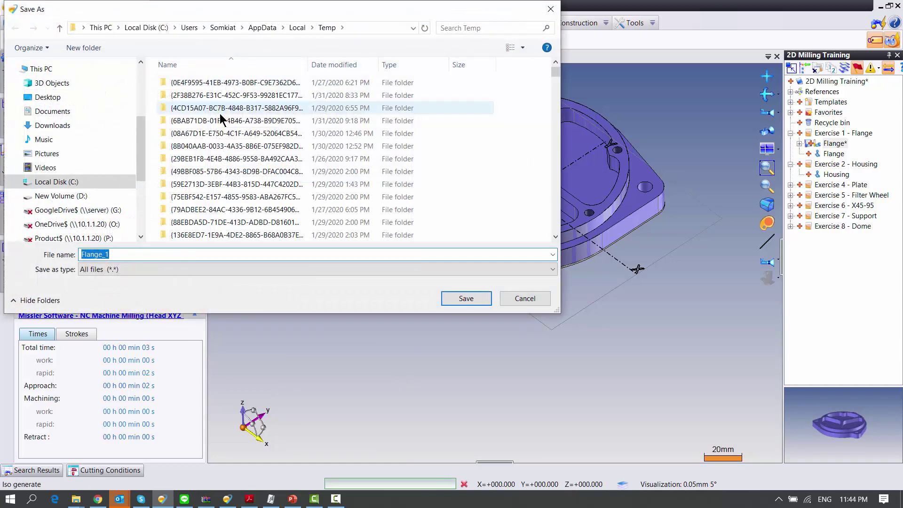
left_click(470, 299)
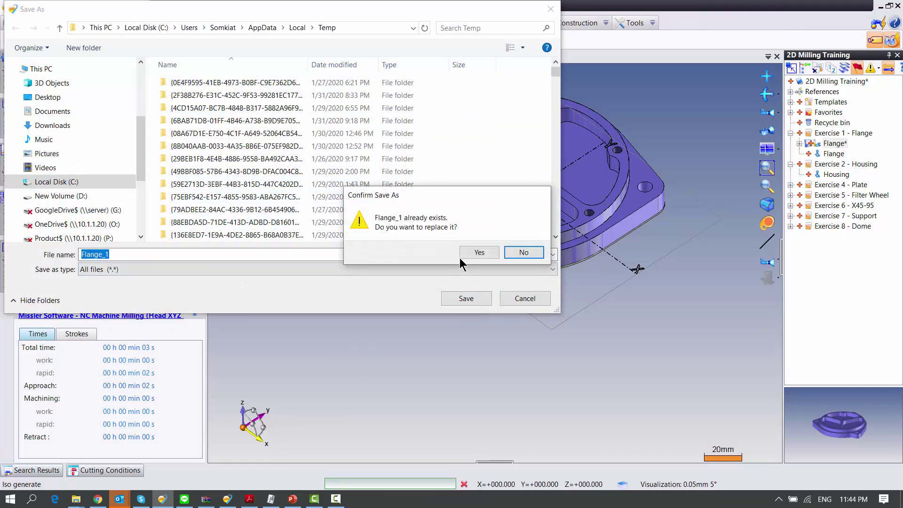
left_click(477, 254)
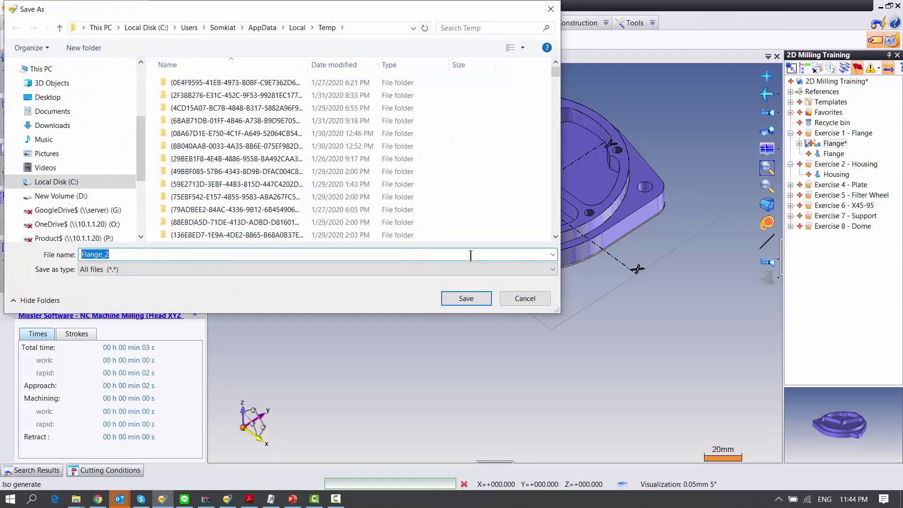
left_click(466, 299)
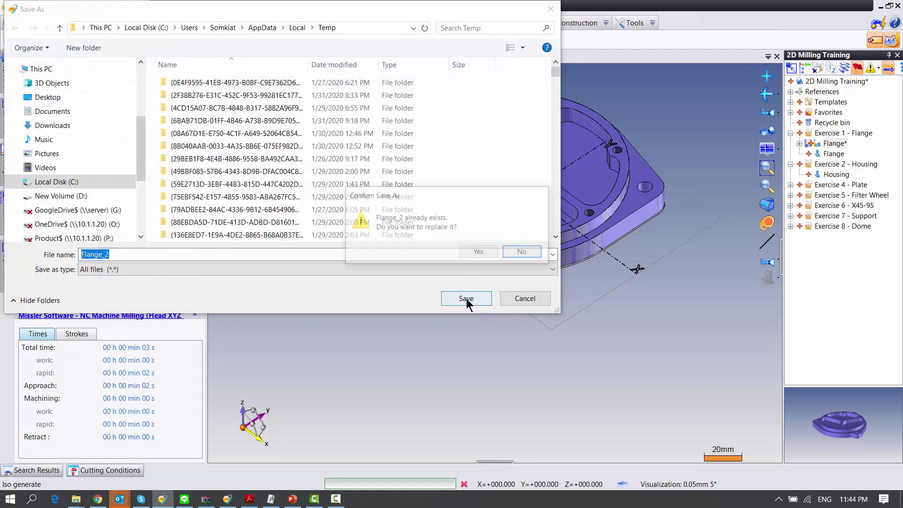
left_click(470, 252)
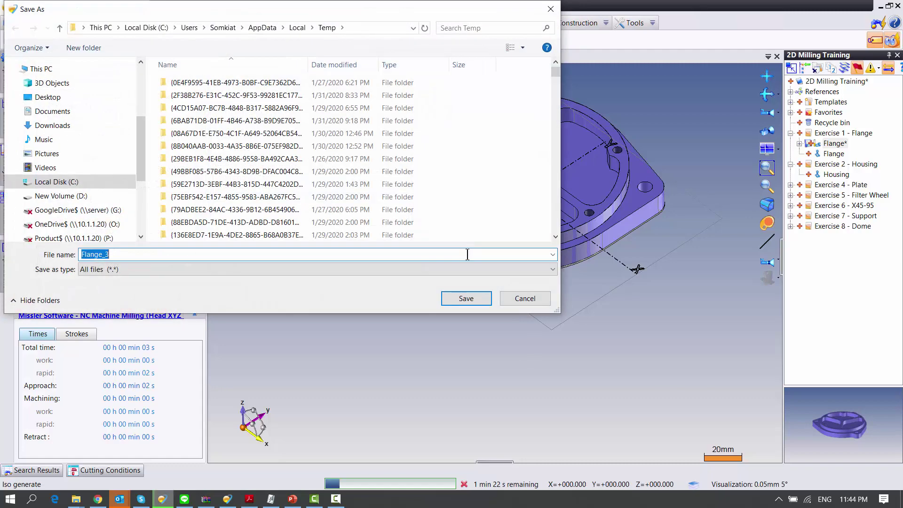
left_click(466, 298)
left_click(480, 254)
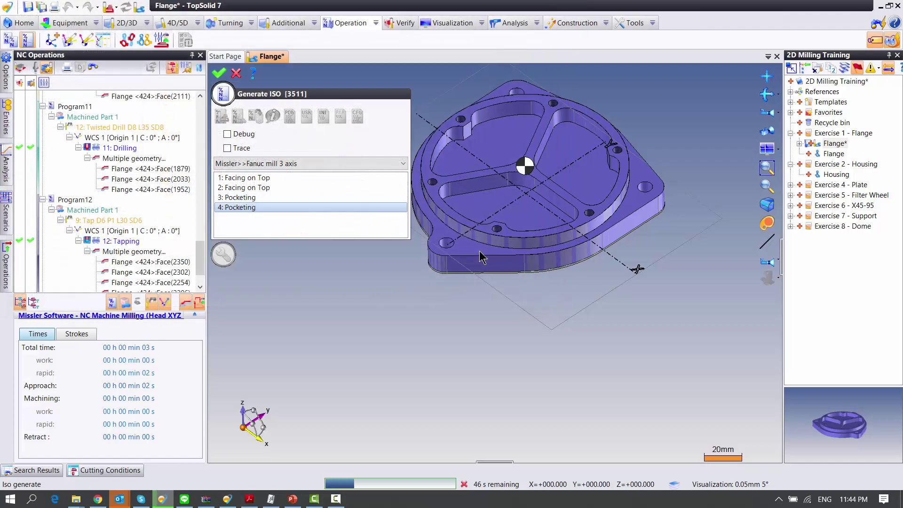
left_click(477, 298)
left_click(480, 253)
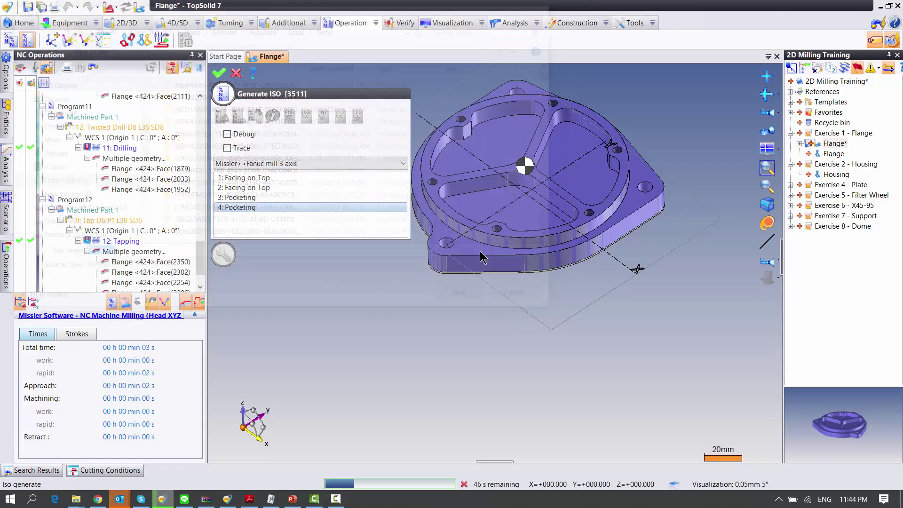
left_click(467, 300)
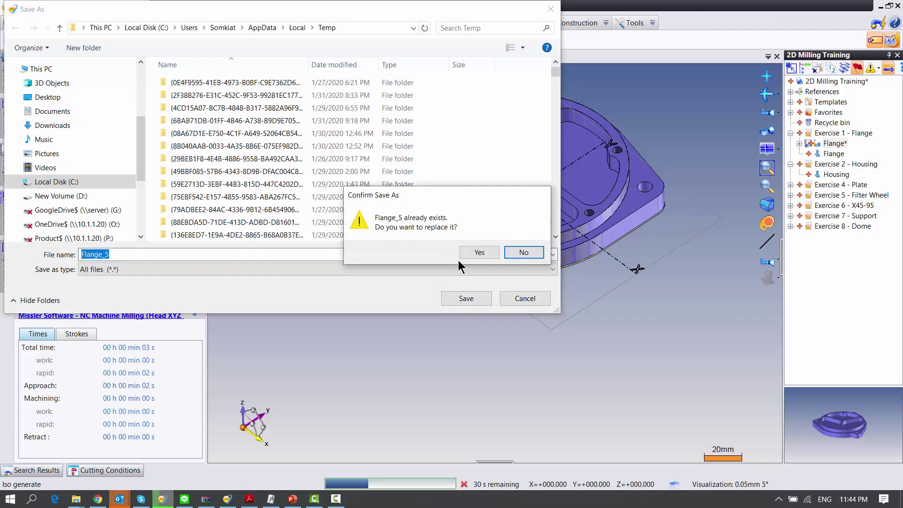
left_click(469, 254)
left_click(476, 299)
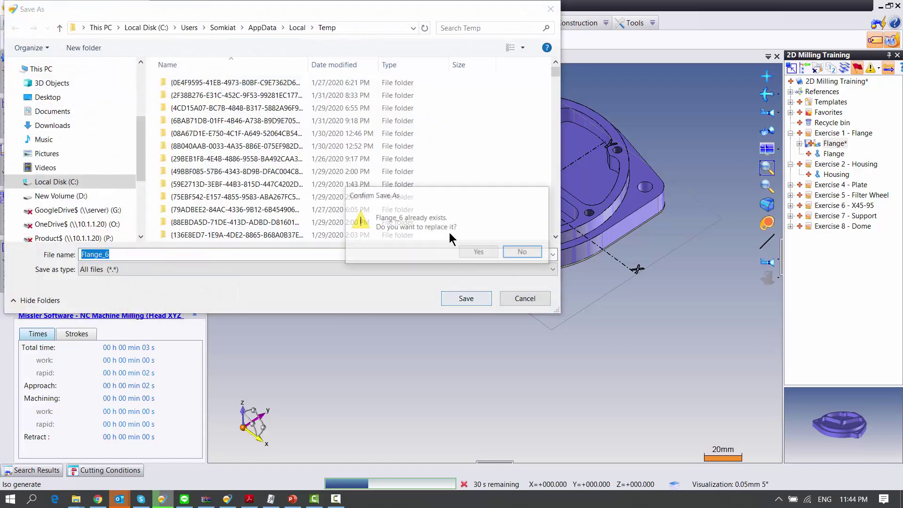
left_click(481, 252)
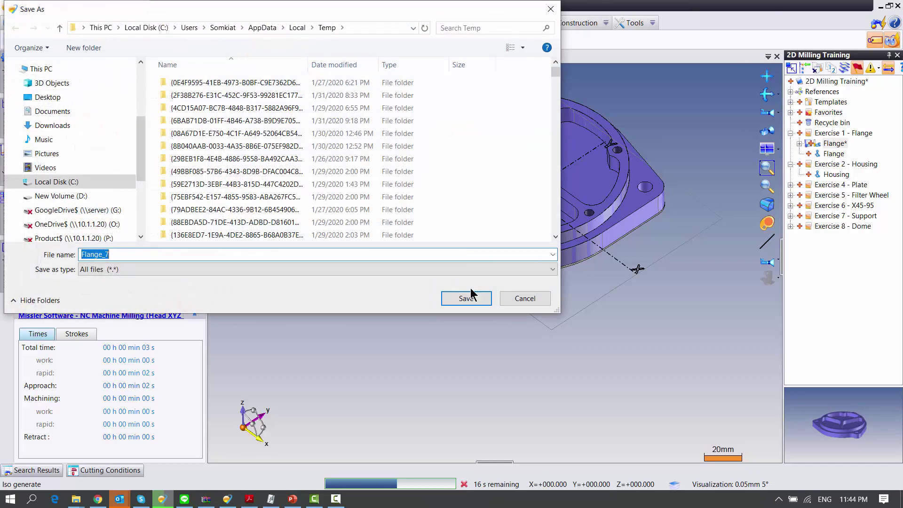
Step: Save and replace files Flange_7 through Flange_12, bringing up the G-code files list
left_click(464, 297)
left_click(479, 254)
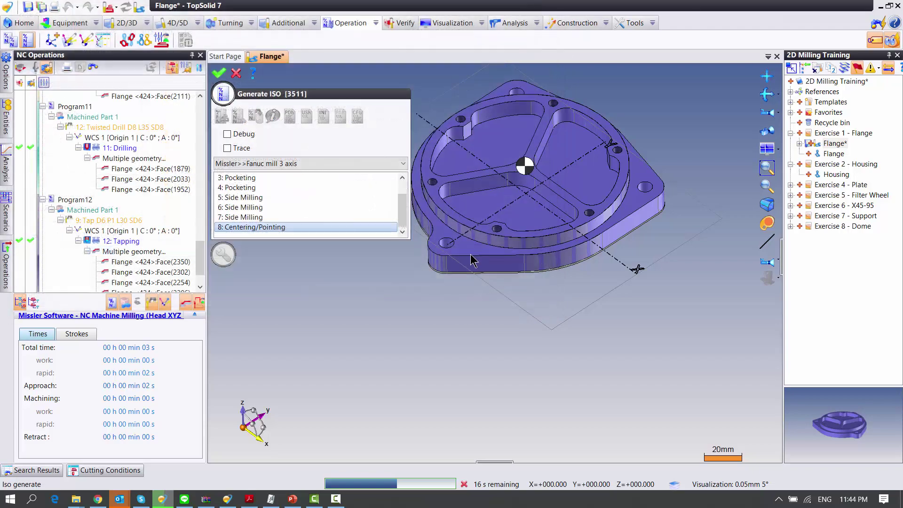
left_click(469, 298)
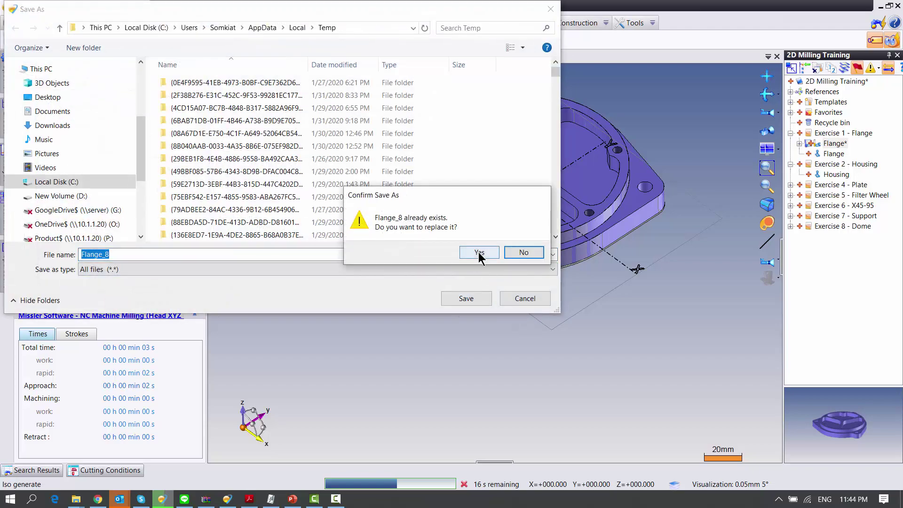
left_click(478, 252)
left_click(467, 298)
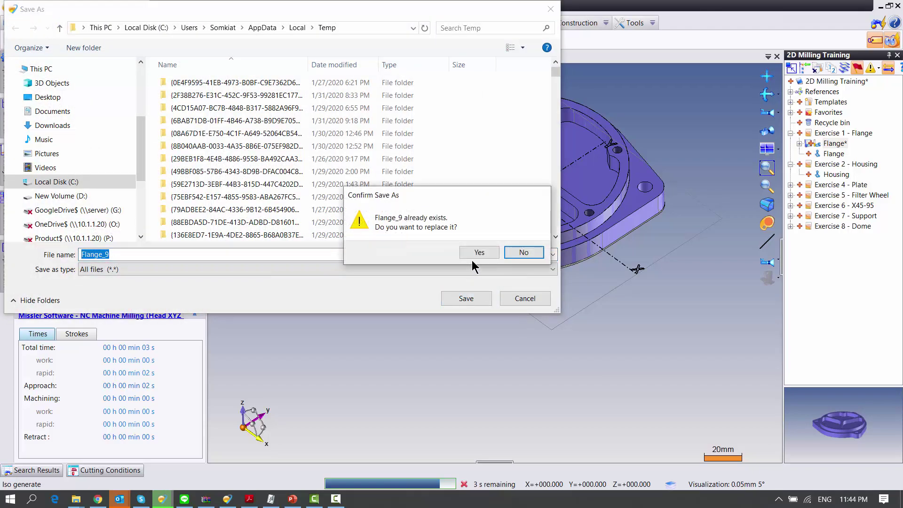
left_click(477, 254)
left_click(454, 294)
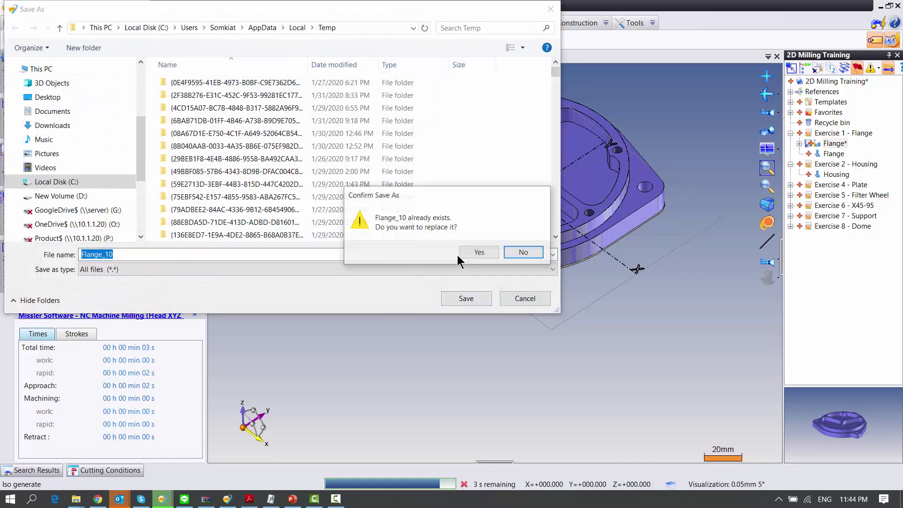
left_click(476, 254)
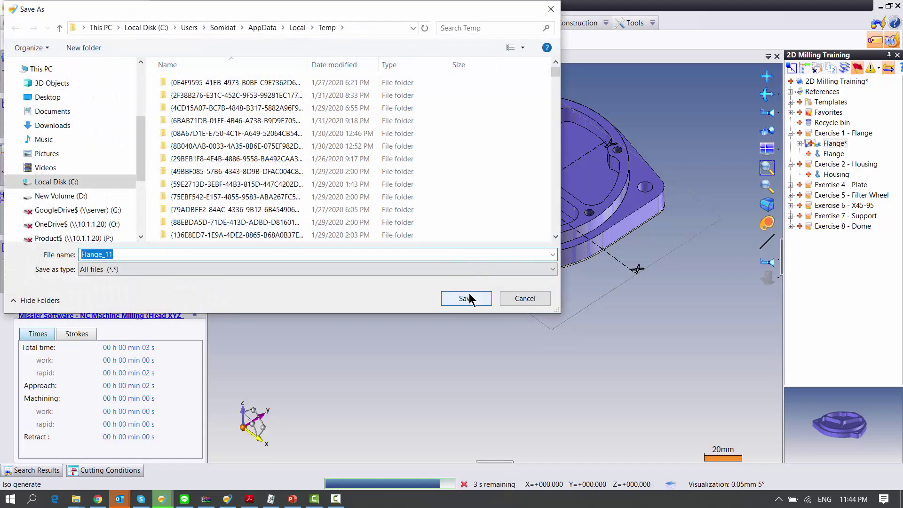
left_click(469, 296)
left_click(477, 254)
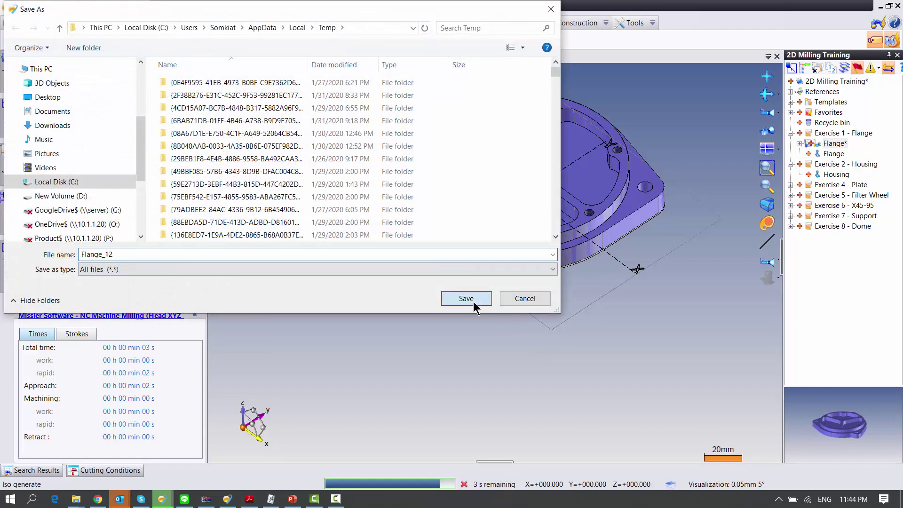
left_click(474, 301)
left_click(477, 254)
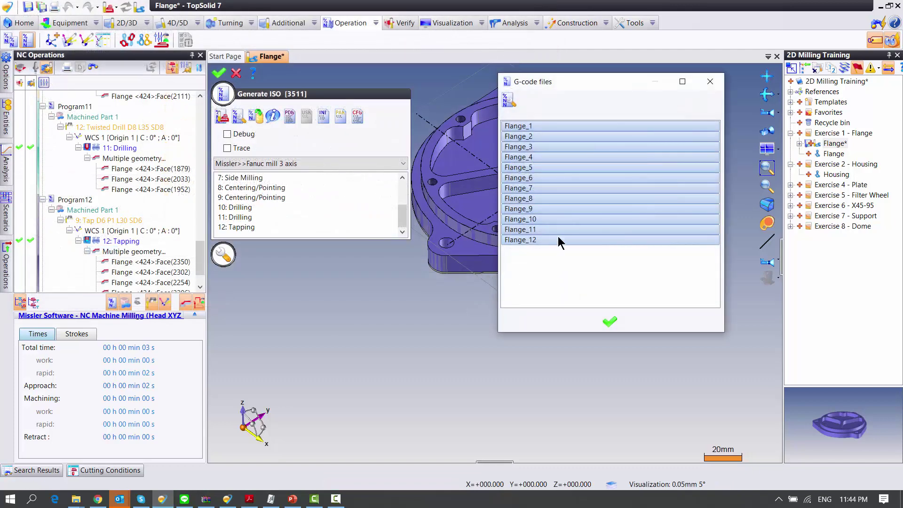
Step: Review Flange_1's G-code in Notepad, then close it and the generated files list
double_click(517, 127)
scroll(222, 189, "down", 5)
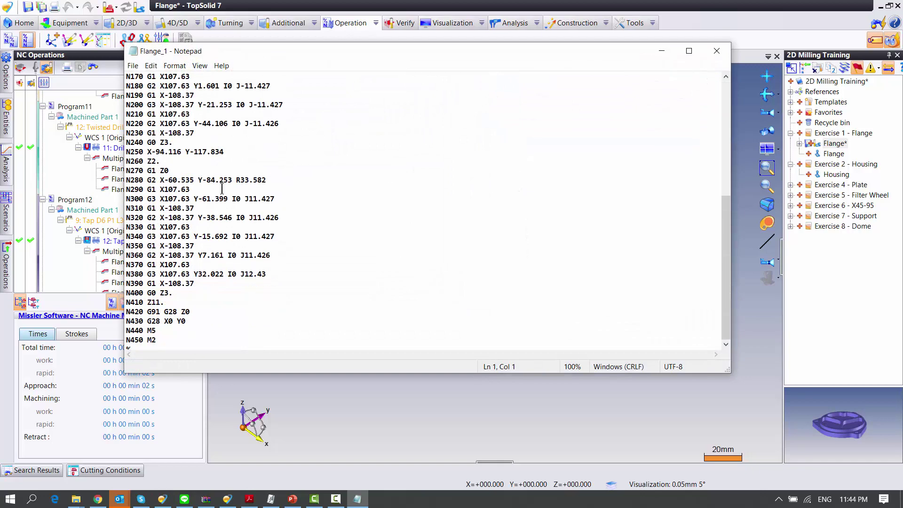
scroll(316, 249, "up", 7)
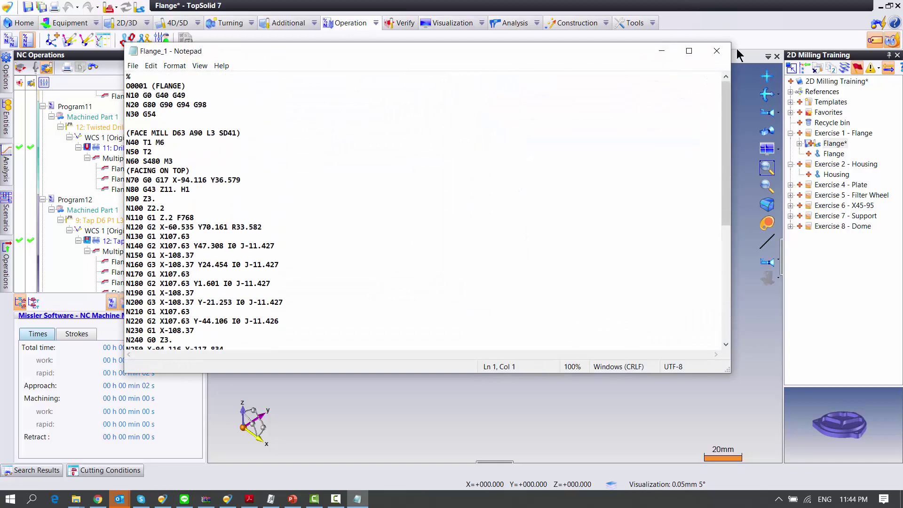
left_click(717, 51)
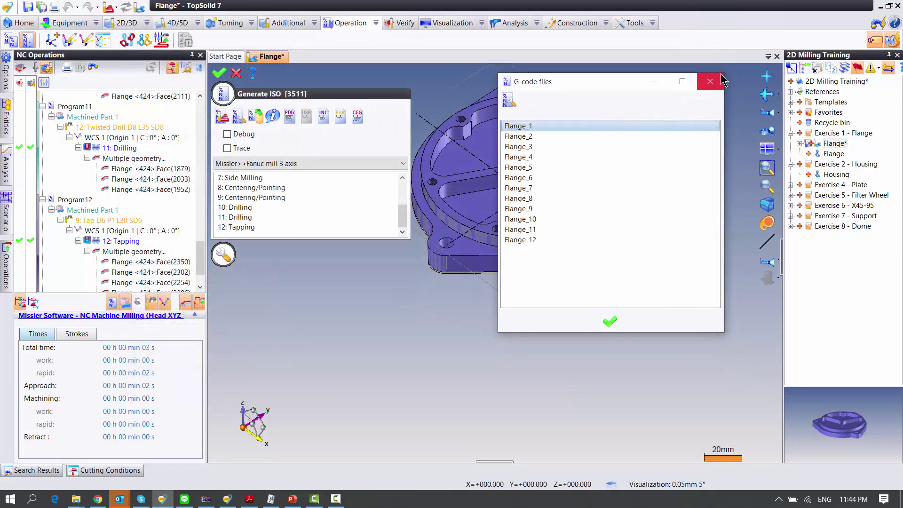
left_click(610, 322)
left_click(218, 75)
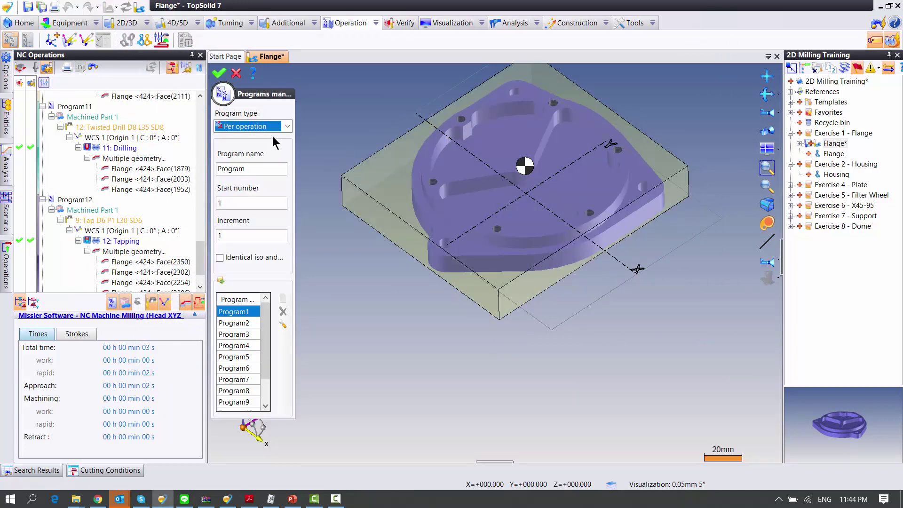
Step: Set the program type to Per part so all operations form one program
left_click(287, 127)
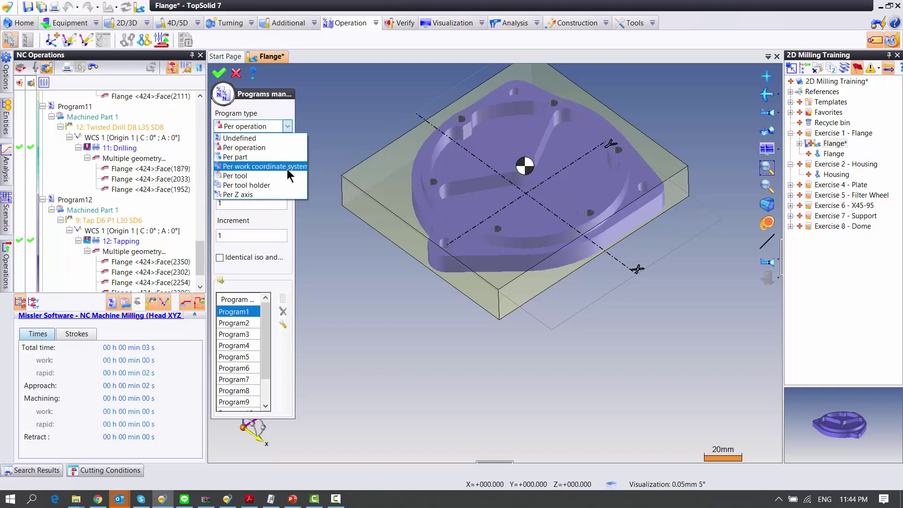
left_click(244, 157)
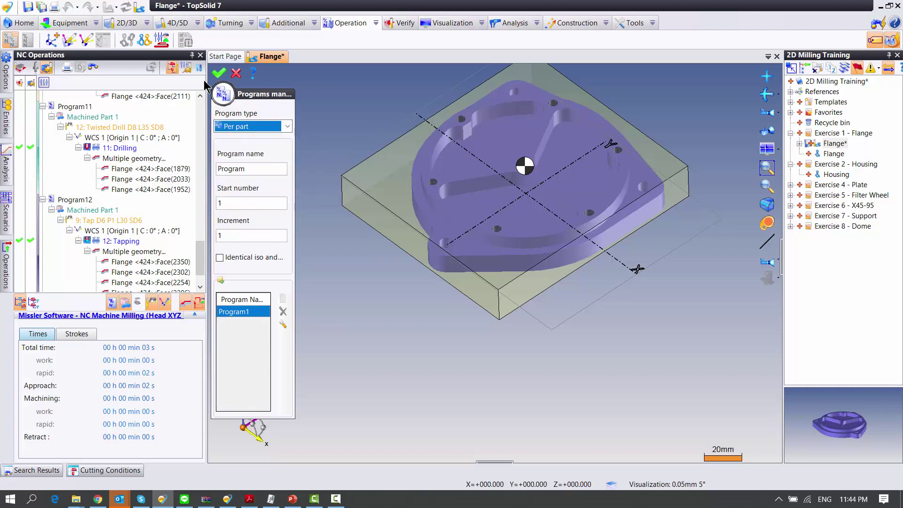
left_click(218, 73)
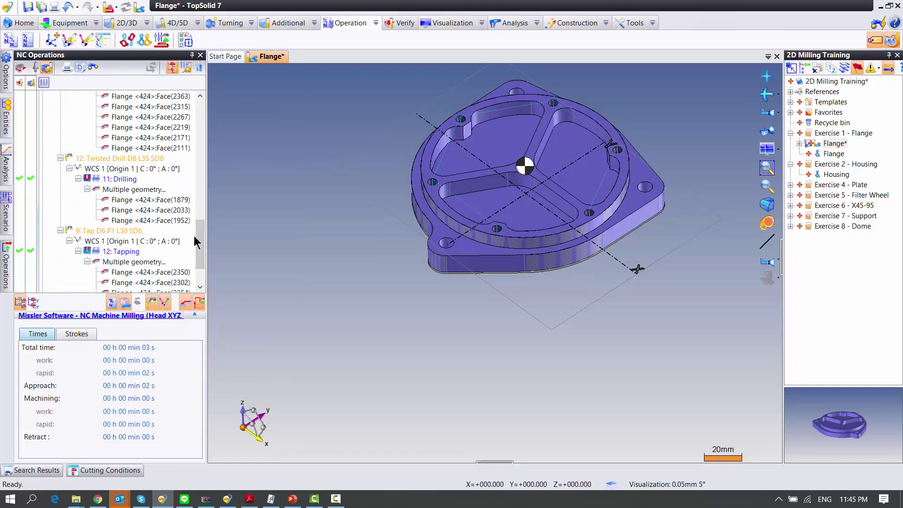
left_click_drag(200, 249, 203, 115)
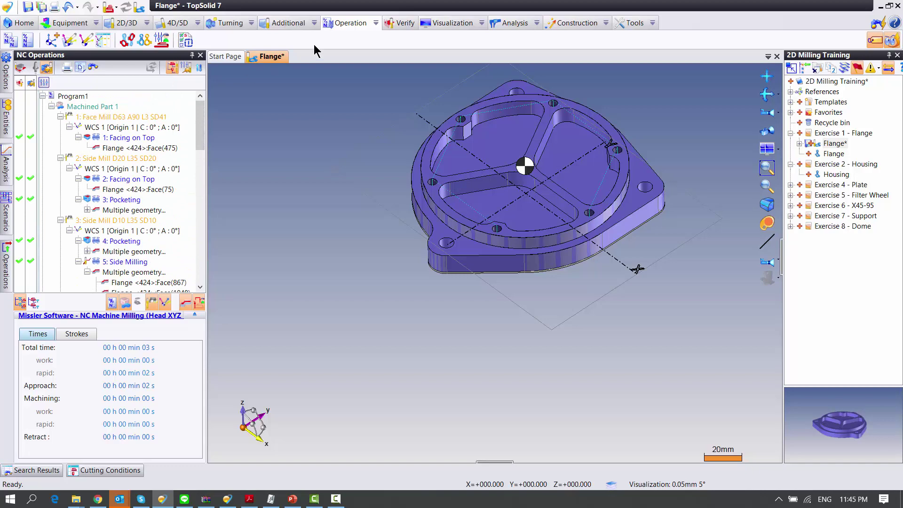
Step: Post-process the combined program and save the G-code file as Flange-005
left_click(26, 40)
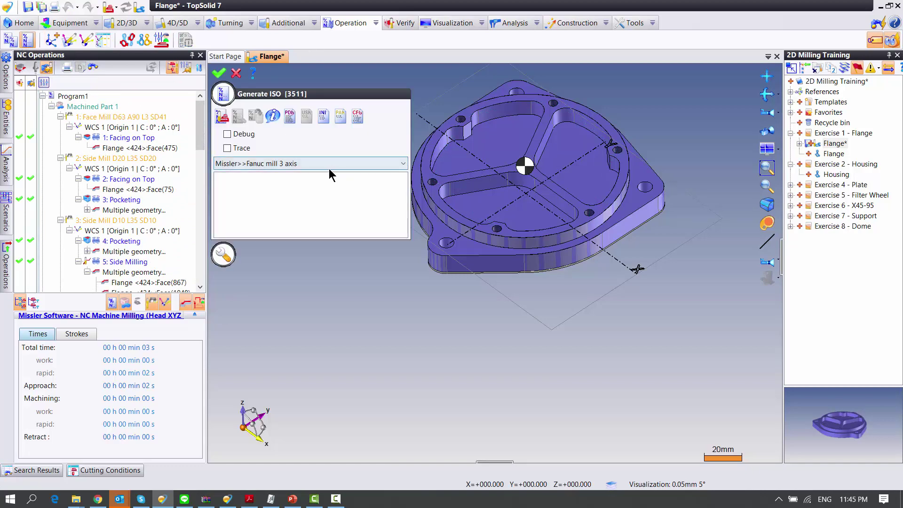
left_click(222, 118)
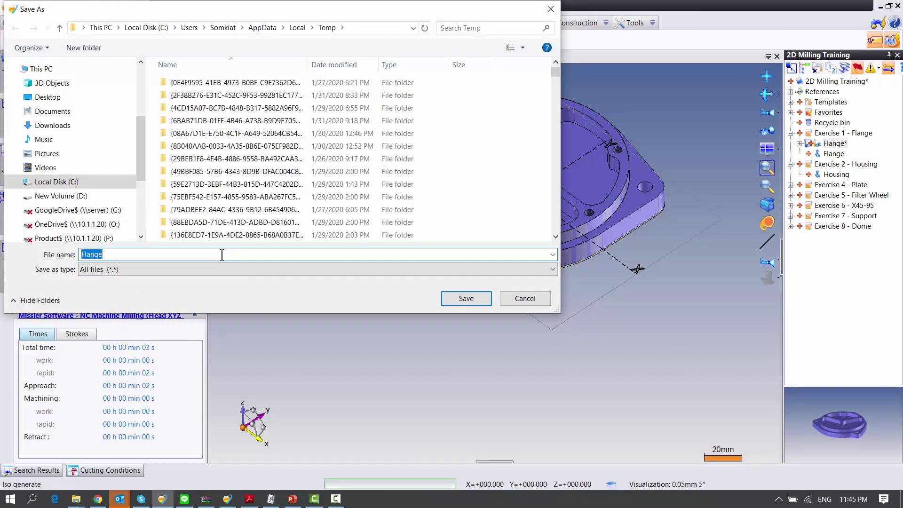
left_click(203, 256)
type("-005")
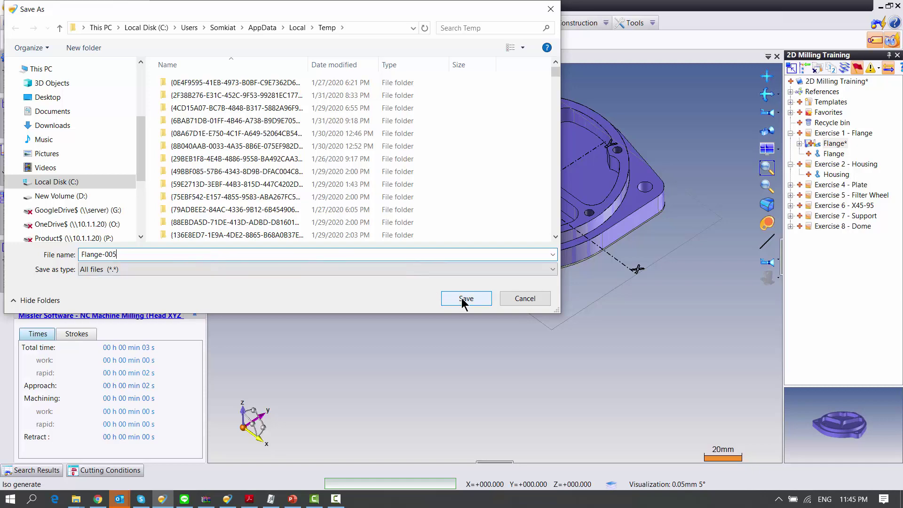
left_click(462, 298)
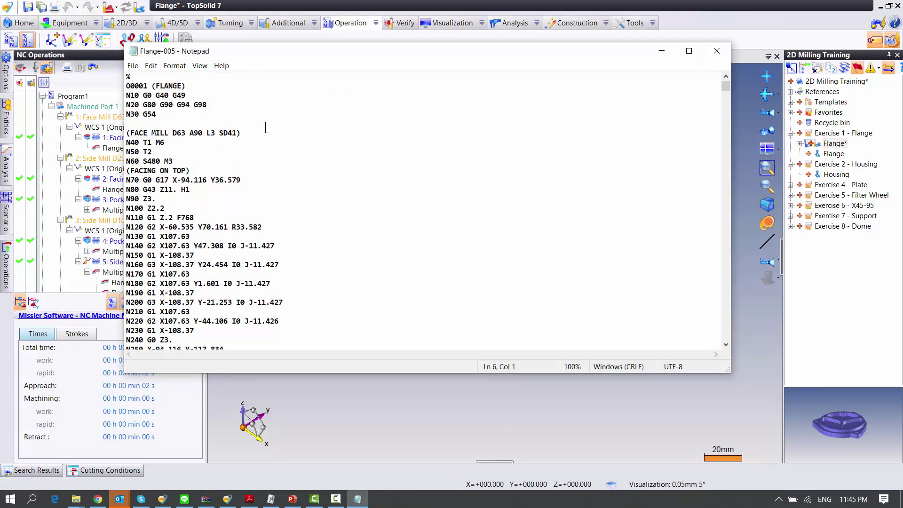
Step: Search Flange-005 for m6, stepping through tool changes up to N12520 T9 M6 for the D6 tap
key("ctrl+f")
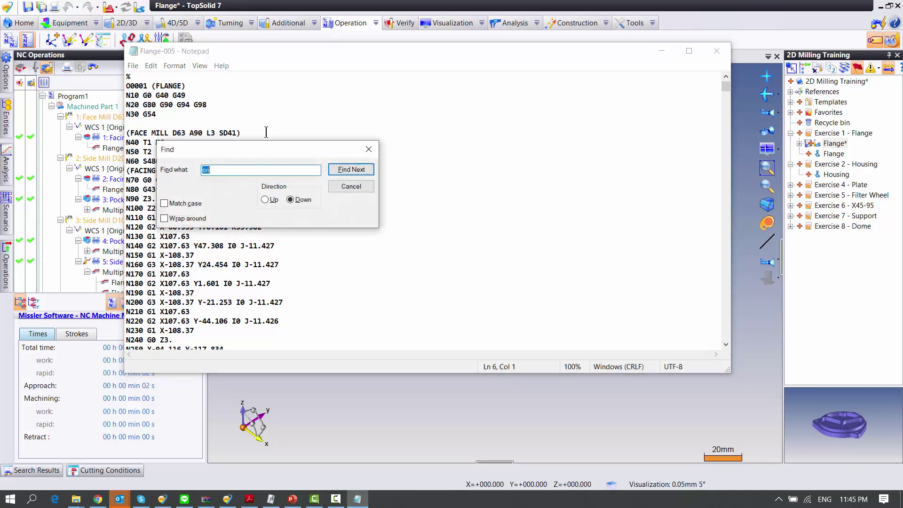
type("m6")
key("Return")
mouse_move(256, 150)
left_mouse_down()
mouse_move(329, 141)
mouse_move(452, 96)
left_mouse_up()
left_click(551, 116)
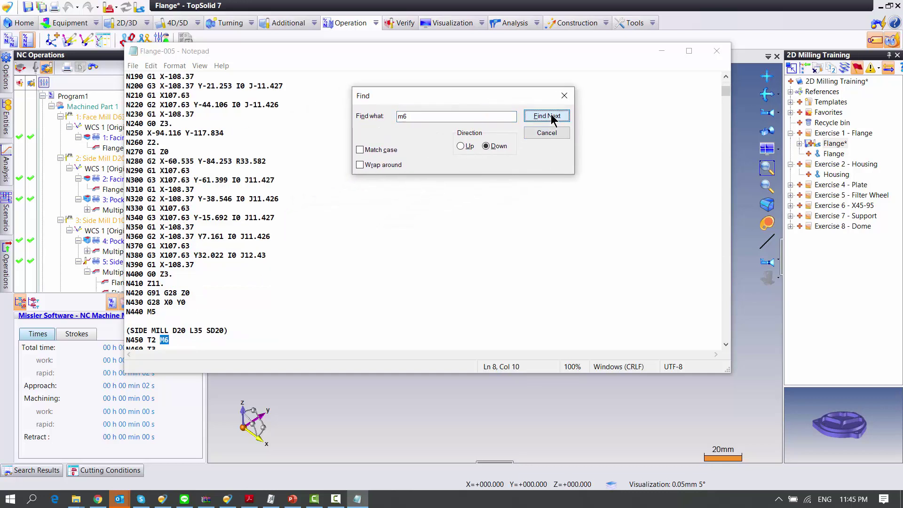
left_click(553, 119)
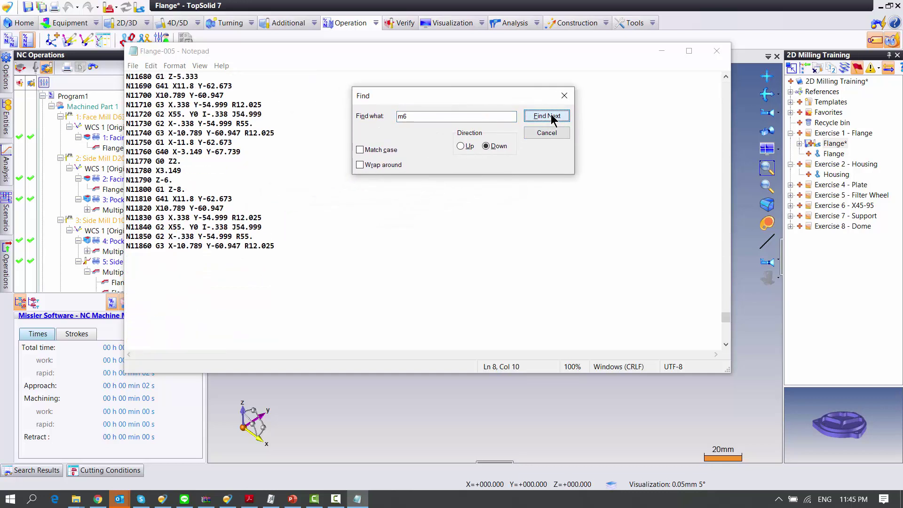
left_click(553, 119)
left_click(564, 97)
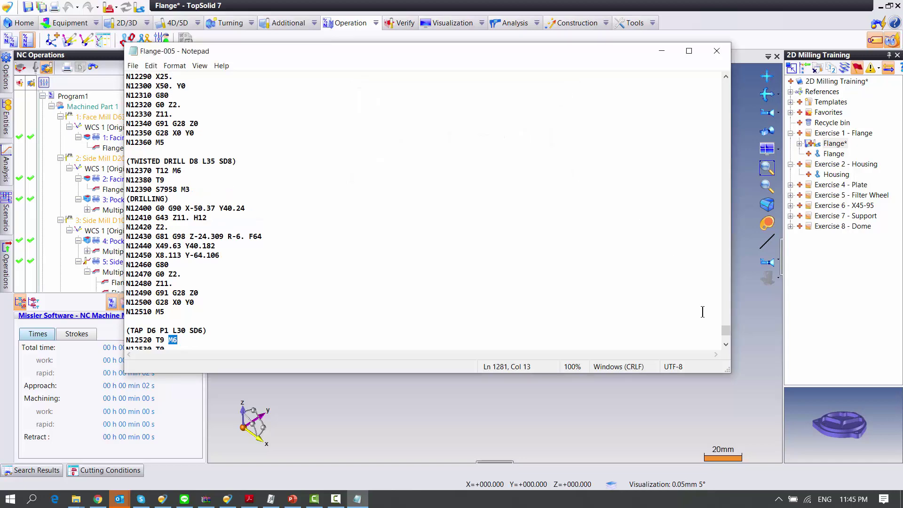
left_click_drag(726, 332, 724, 83)
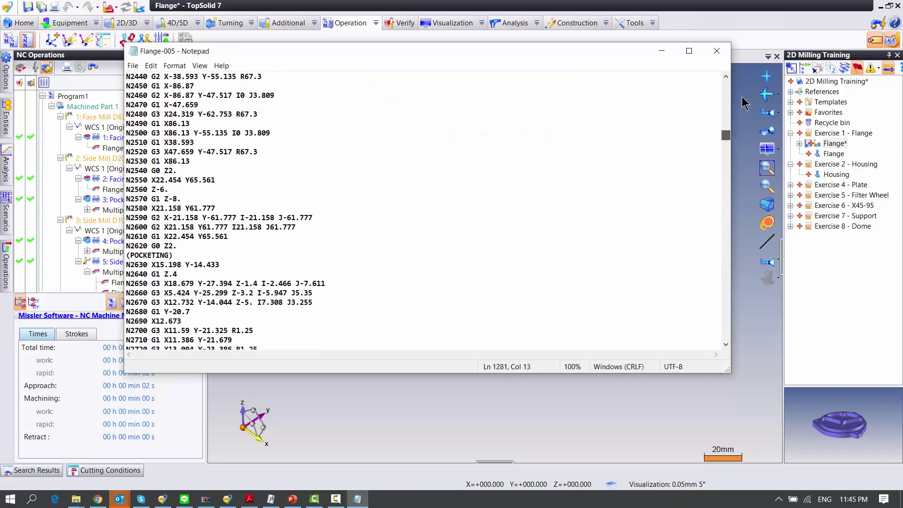